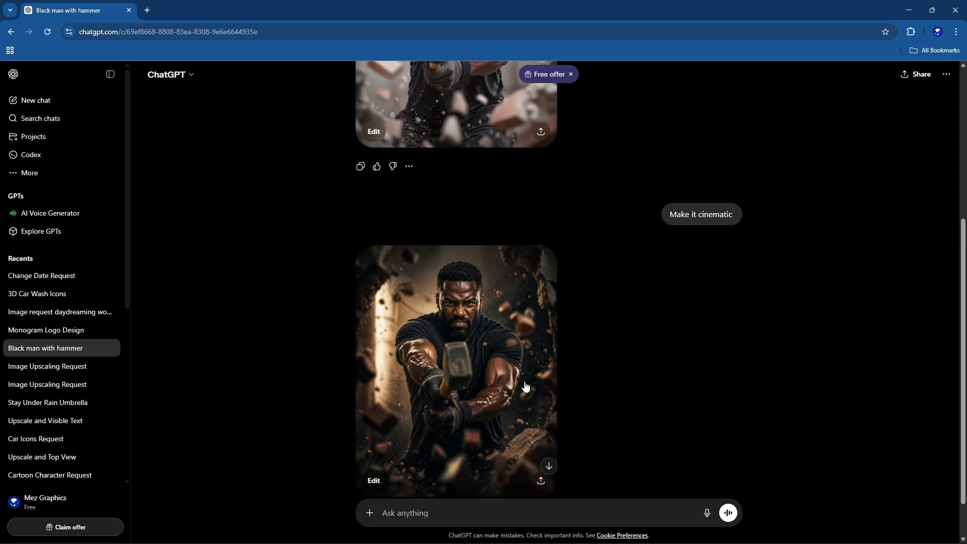
Step: Download the cinematic image of the man with the hammer, and switch to Photoshop
{"action": "left_click", "coordinate": [540, 483]}
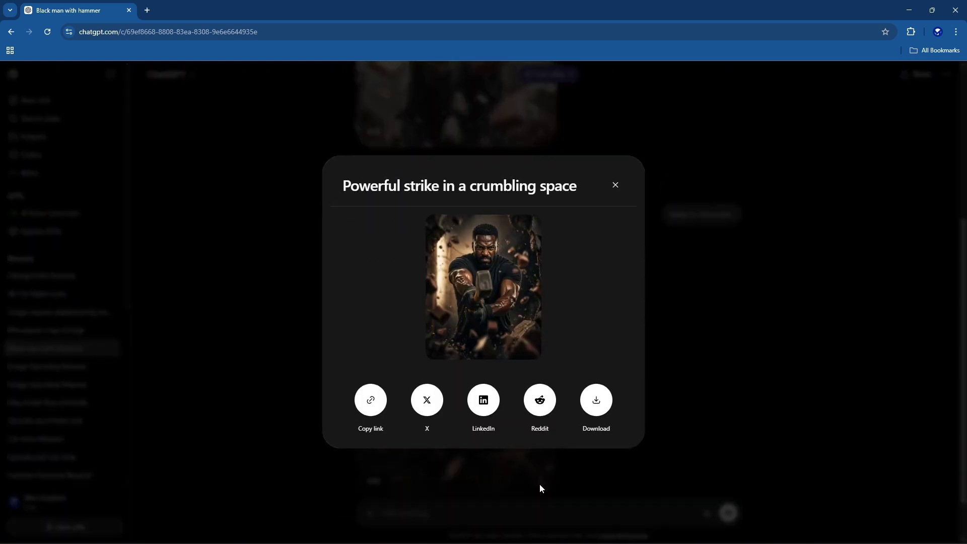
{"action": "left_click", "coordinate": [603, 409]}
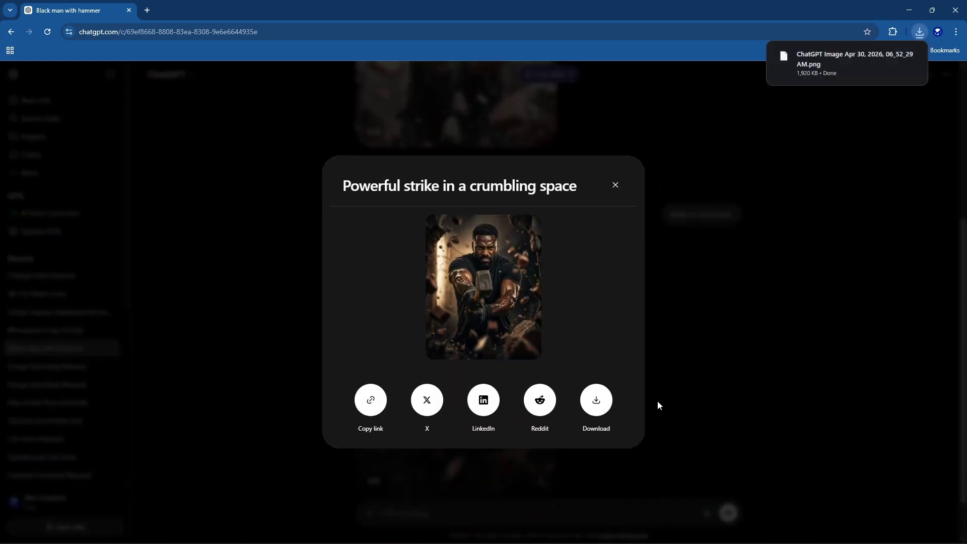
{"action": "mouse_move", "coordinate": [653, 542]}
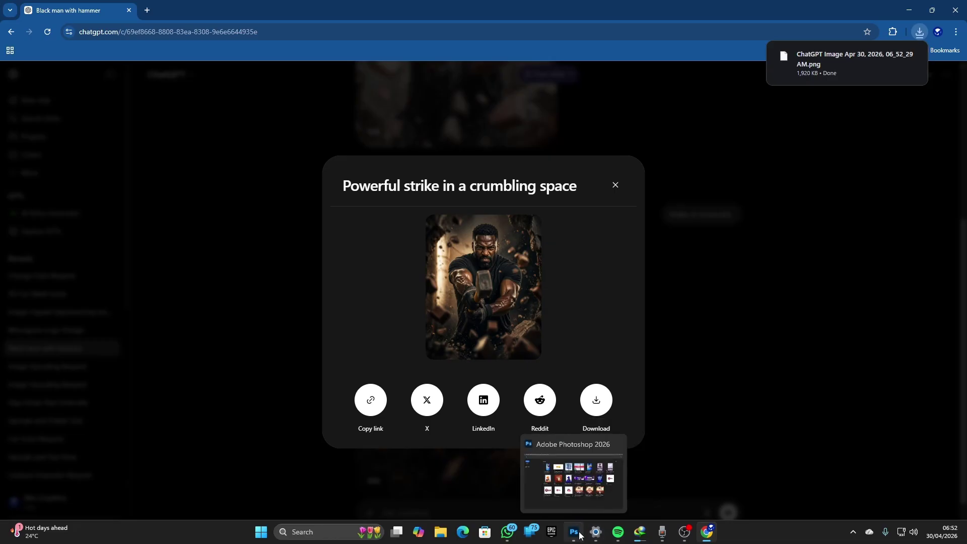
{"action": "left_click", "coordinate": [587, 485]}
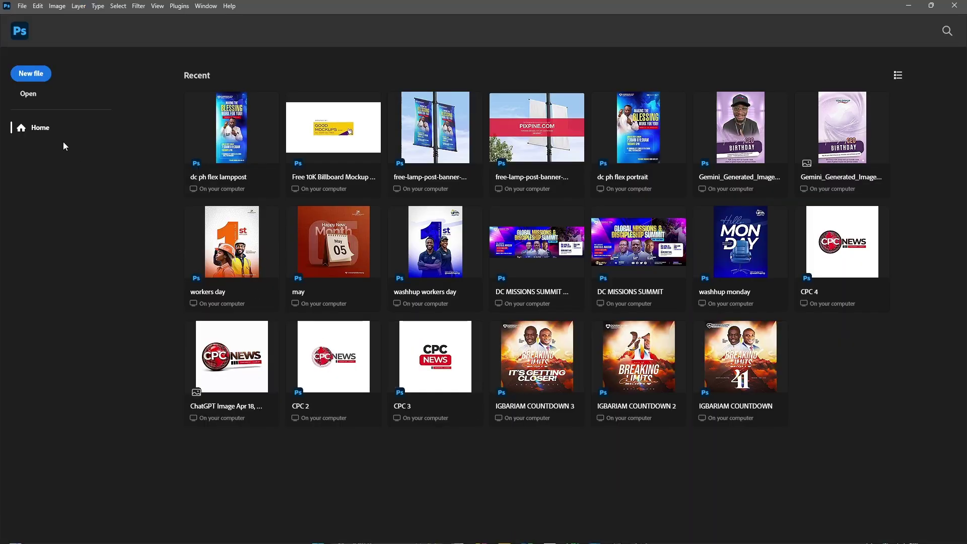
Step: Create a new portrait document 1080 px wide and 1440 px high at 300 pixels/inch
{"action": "left_click", "coordinate": [32, 76]}
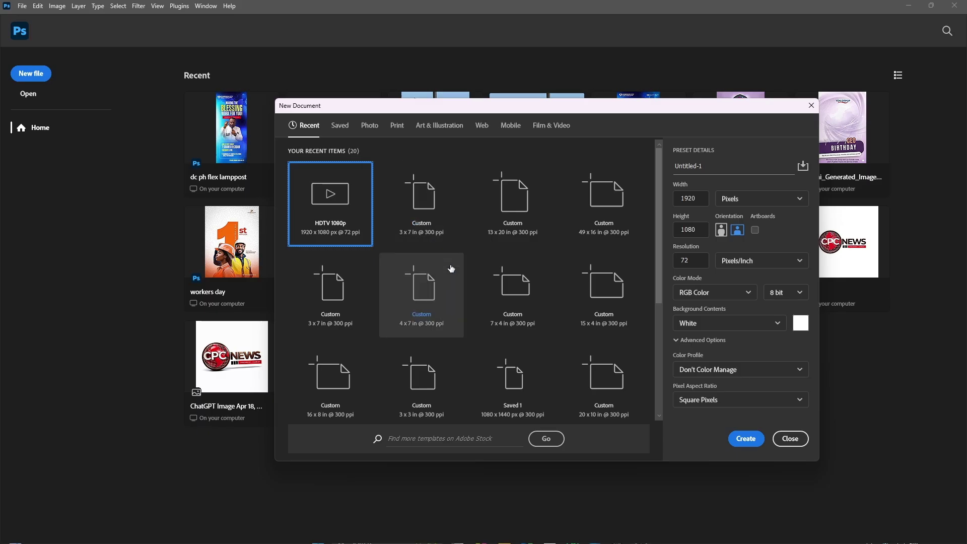
{"action": "scroll", "coordinate": [547, 318], "scroll_direction": "down", "scroll_amount": 1}
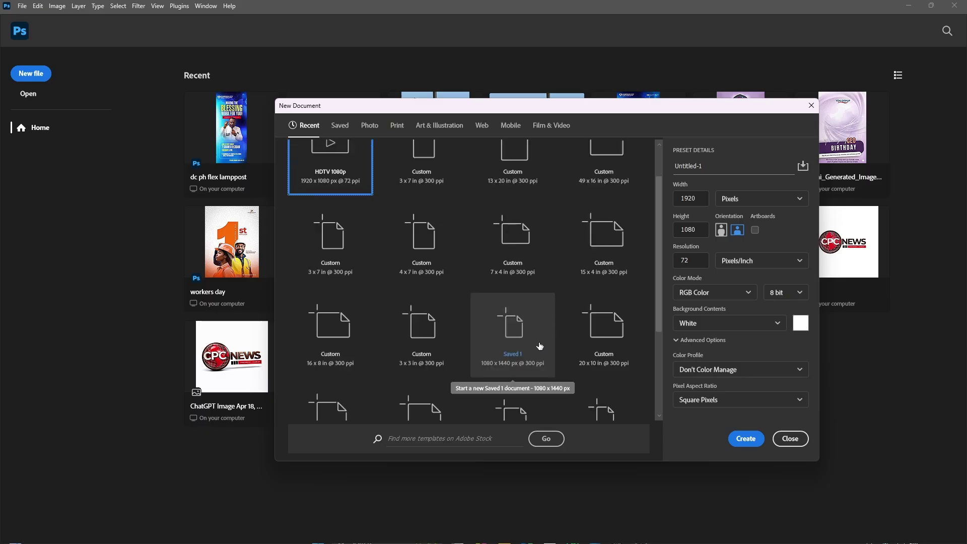
{"action": "left_click", "coordinate": [731, 201]}
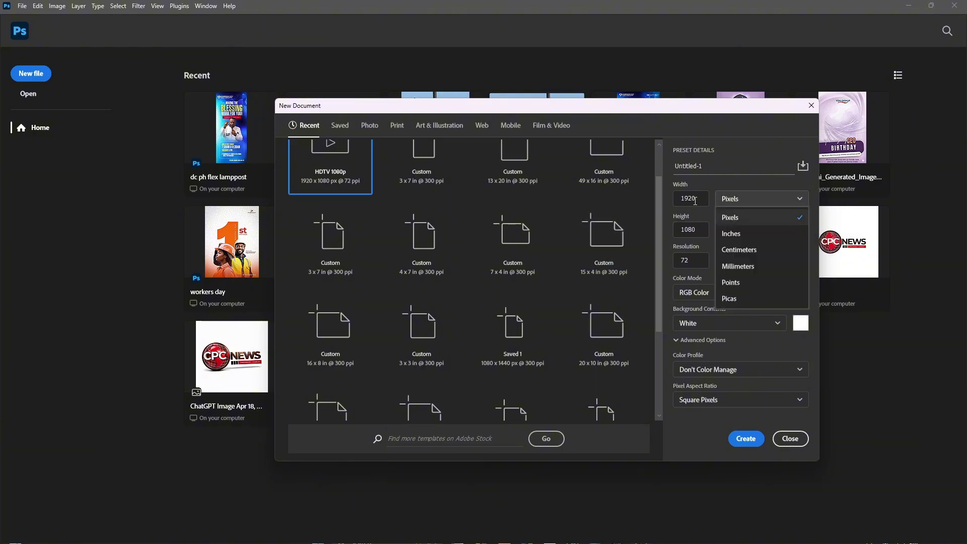
{"action": "left_click", "coordinate": [731, 220]}
{"action": "left_click", "coordinate": [696, 199]}
{"action": "double_click", "coordinate": [704, 198]}
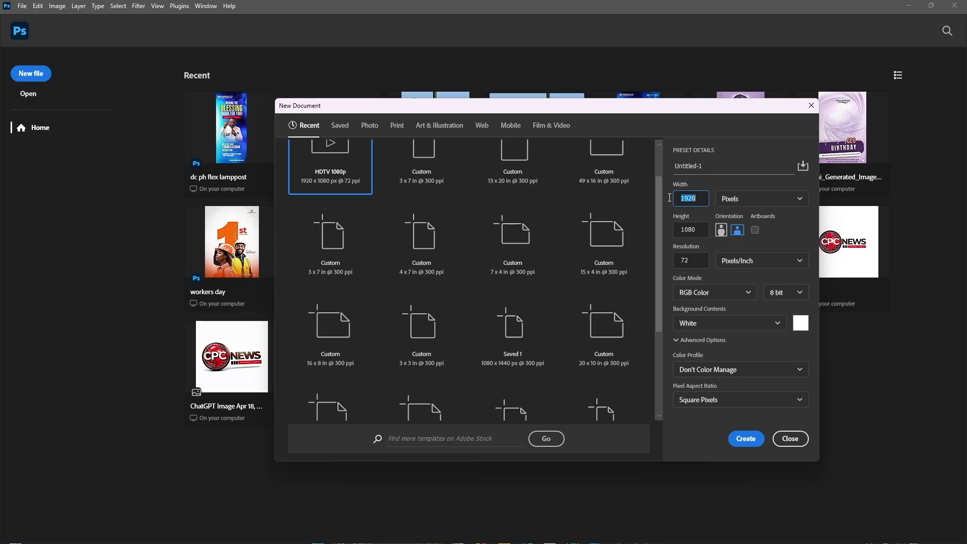
{"action": "type", "text": "1"}
{"action": "left_click", "coordinate": [720, 230]}
{"action": "left_click", "coordinate": [702, 257]}
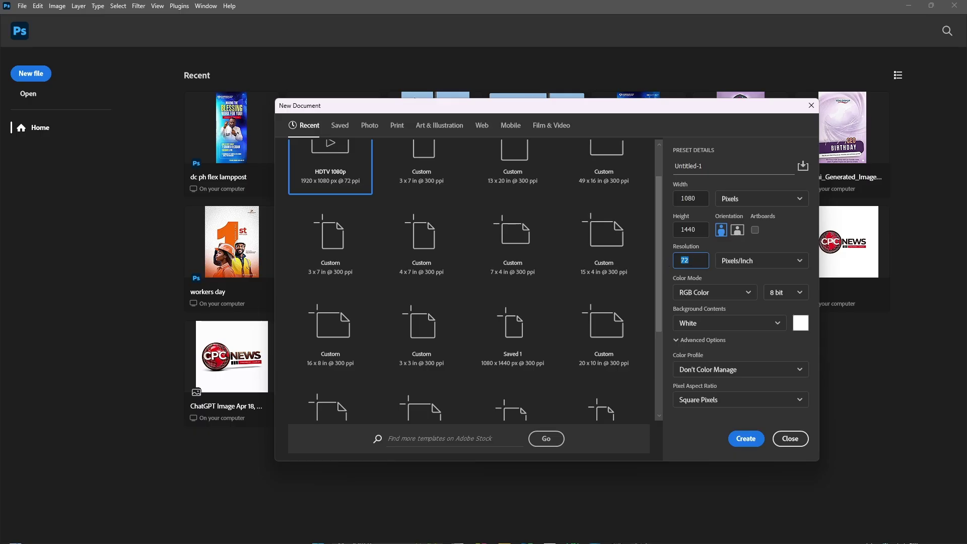
{"action": "type", "text": "300"}
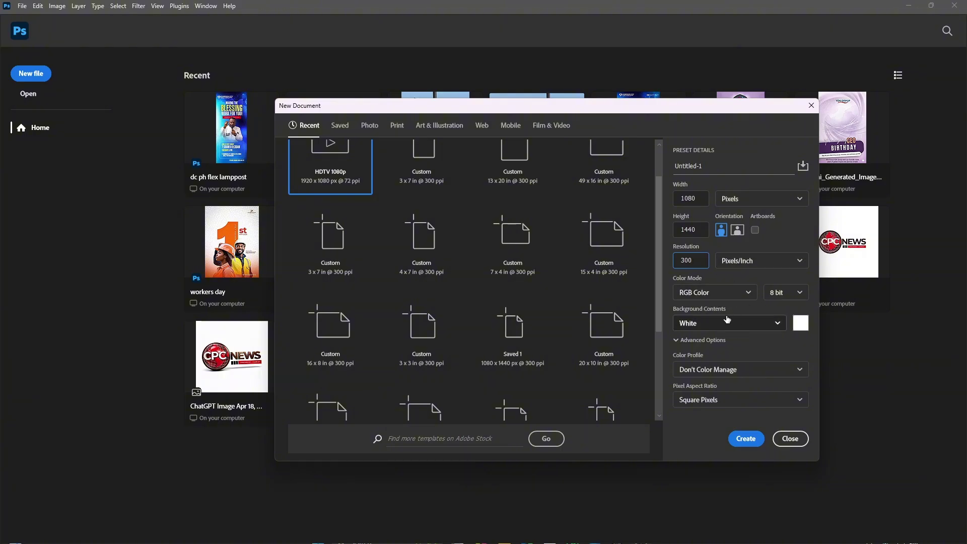
{"action": "left_click", "coordinate": [745, 438]}
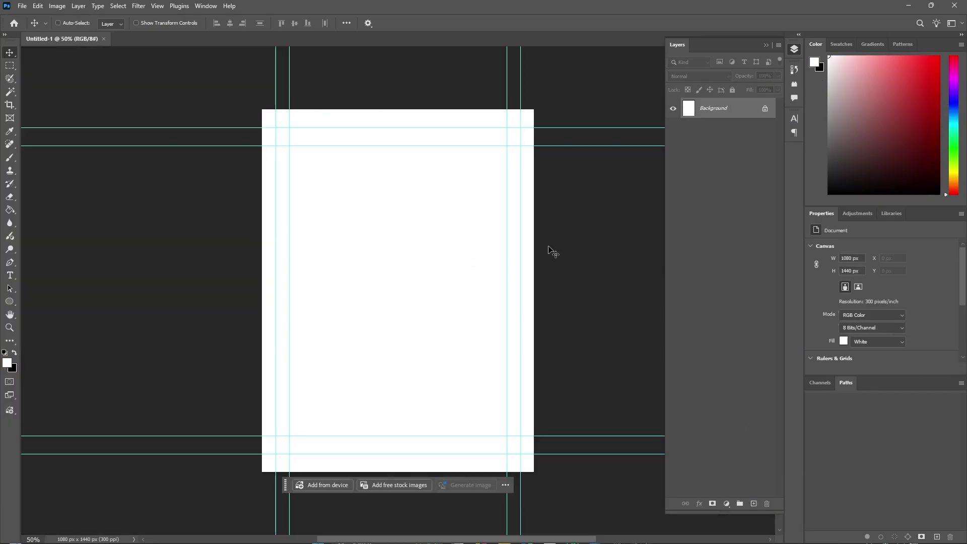
Step: Place the downloaded hammer image from Downloads as an embedded object and align it with the canvas's upper edge
{"action": "left_click", "coordinate": [790, 50]}
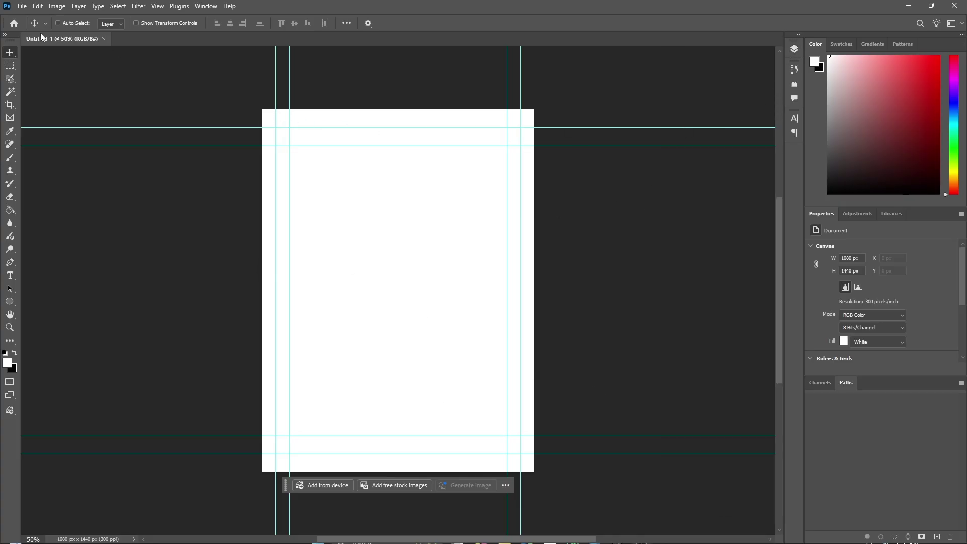
{"action": "left_click", "coordinate": [22, 6]}
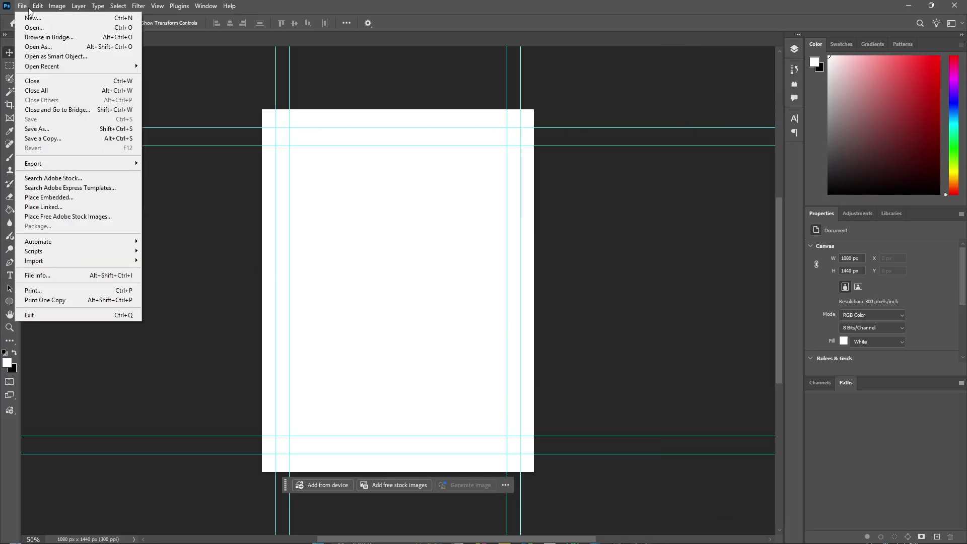
{"action": "left_click", "coordinate": [50, 198]}
{"action": "scroll", "coordinate": [45, 196], "scroll_direction": "down", "scroll_amount": 4}
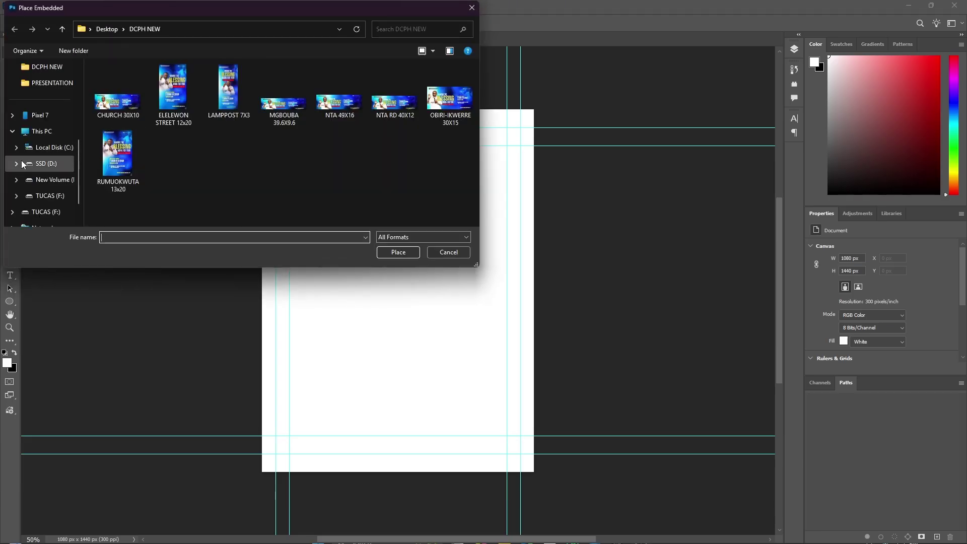
{"action": "scroll", "coordinate": [30, 159], "scroll_direction": "up", "scroll_amount": 5}
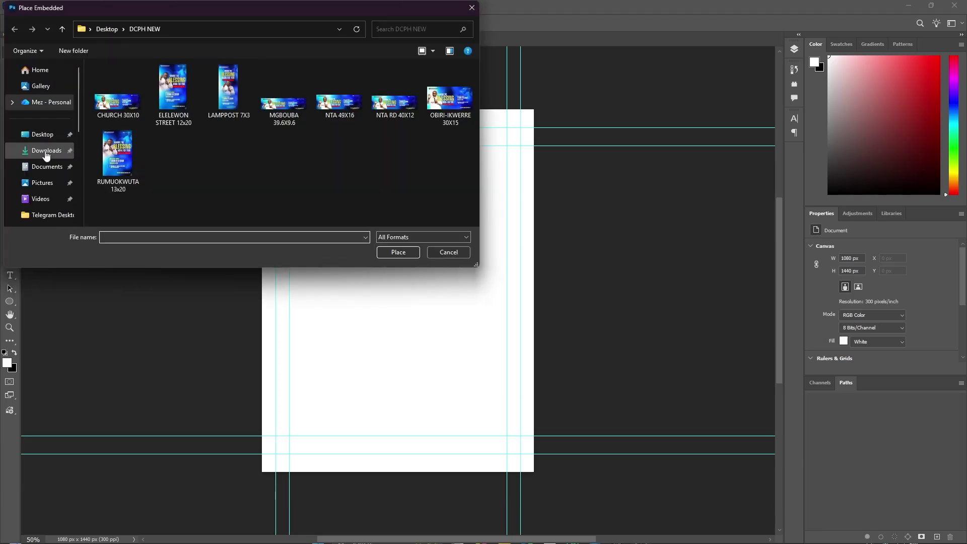
{"action": "left_click", "coordinate": [46, 151]}
{"action": "double_click", "coordinate": [109, 119]}
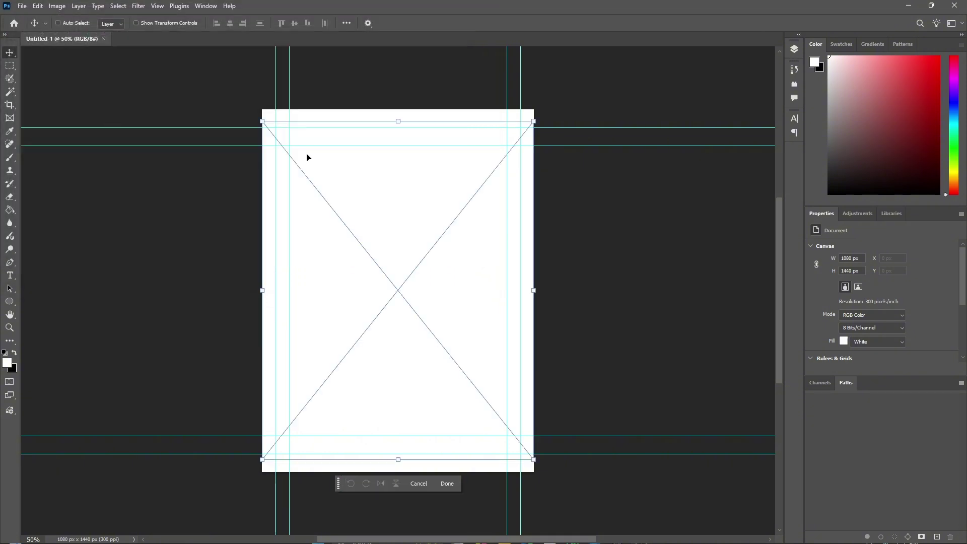
{"action": "left_click_drag", "start_coordinate": [408, 180], "coordinate": [408, 167]}
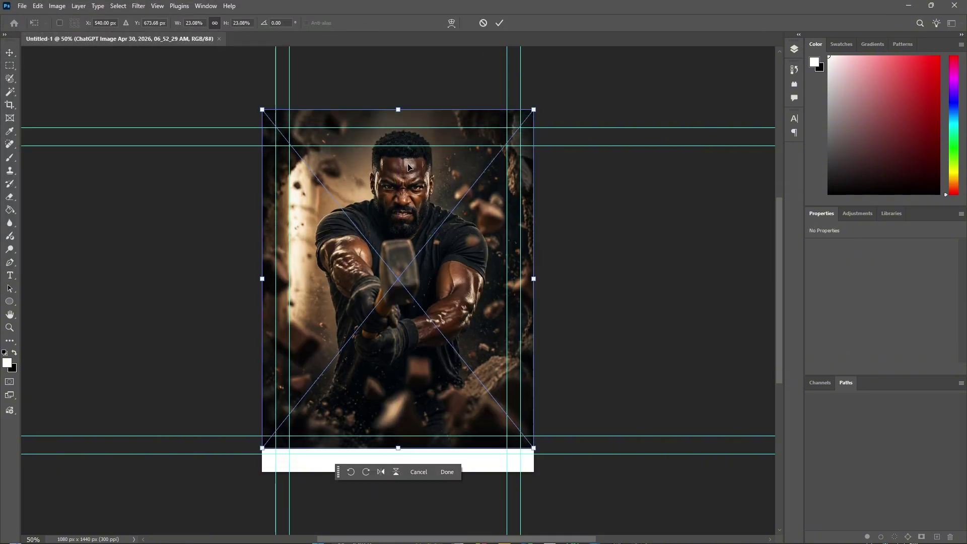
{"action": "key", "text": "Return"}
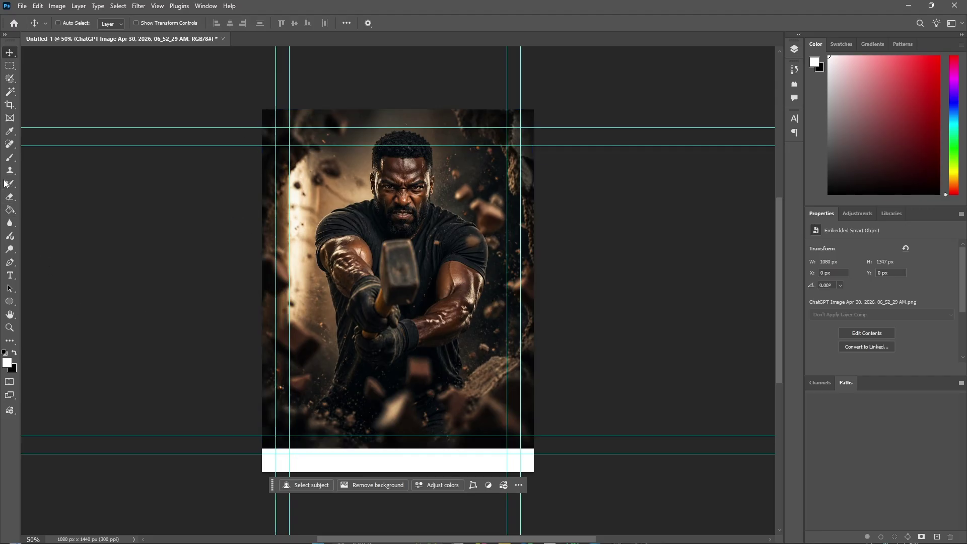
Step: Set the Brush tool's foreground colour to a dark brown sampled from the placed image's debris
{"action": "left_click", "coordinate": [9, 159]}
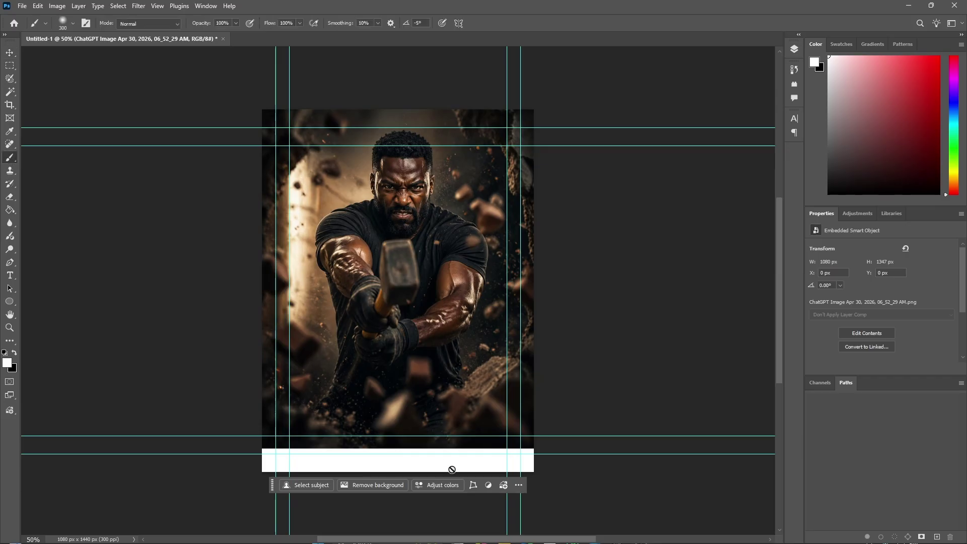
{"action": "left_click", "coordinate": [410, 420], "text": "alt"}
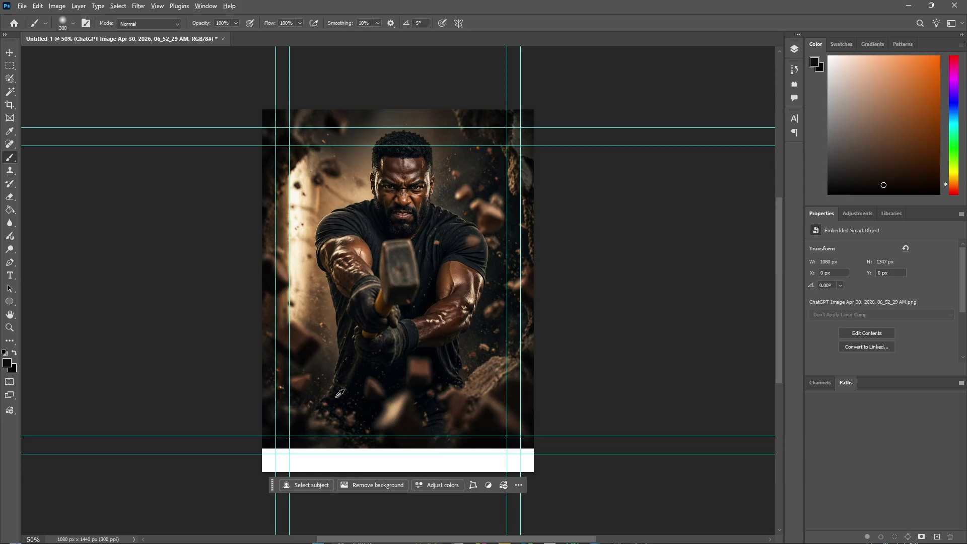
{"action": "left_click", "coordinate": [292, 332], "text": "alt"}
Step: Add a new layer and paint dark brown over the lower part of the canvas with a soft 1000 px brush, covering the white strip
{"action": "left_click", "coordinate": [794, 49]}
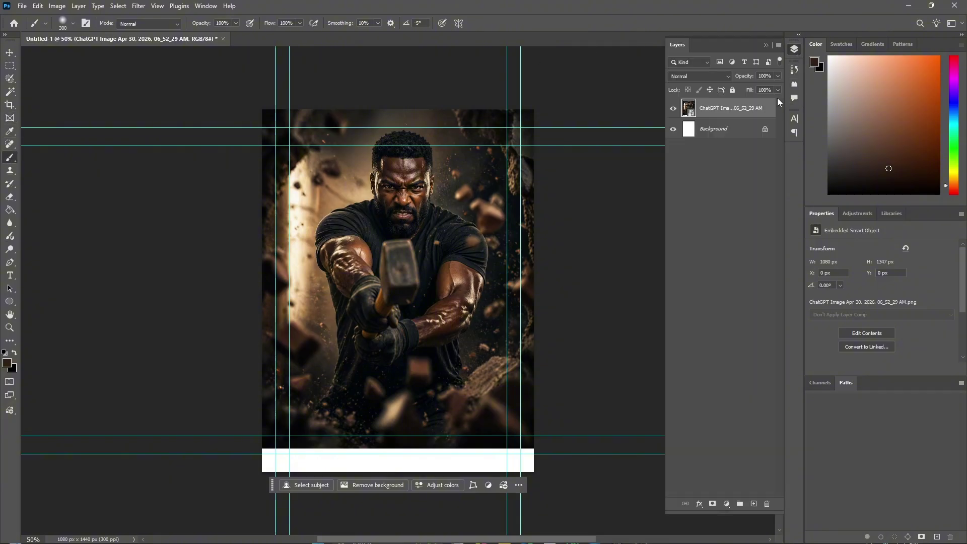
{"action": "left_click", "coordinate": [754, 504]}
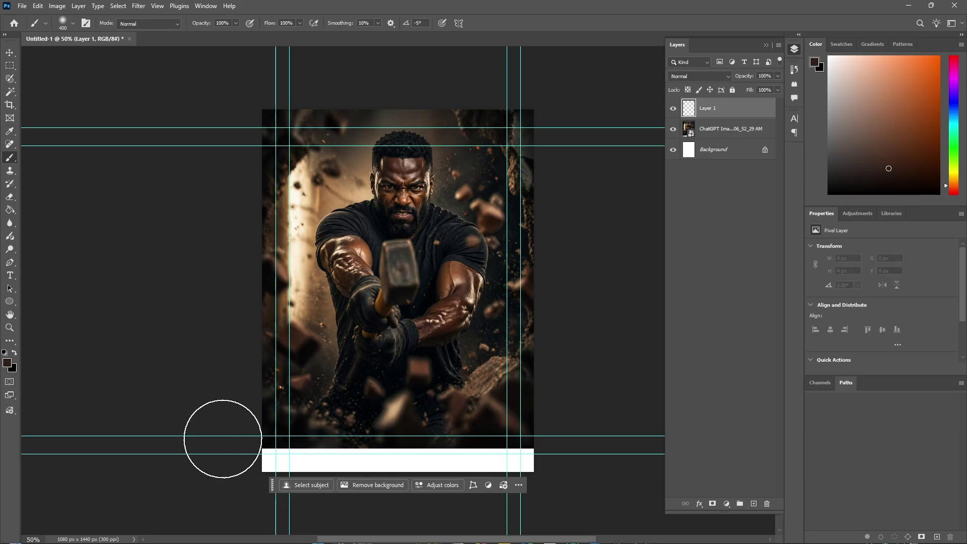
{"action": "key", "text": "bracketright"}
{"action": "key", "text": "bracketright"}
{"action": "key", "text": "bracketright"}
{"action": "key", "text": "bracketright"}
{"action": "key", "text": "bracketright"}
{"action": "key", "text": "bracketright"}
{"action": "key", "text": "bracketright"}
{"action": "mouse_move", "coordinate": [199, 462]}
{"action": "left_mouse_down"}
{"action": "mouse_move", "coordinate": [278, 480]}
{"action": "mouse_move", "coordinate": [532, 524]}
{"action": "mouse_move", "coordinate": [660, 416]}
{"action": "mouse_move", "coordinate": [410, 524]}
{"action": "mouse_move", "coordinate": [97, 491]}
{"action": "mouse_move", "coordinate": [386, 540]}
{"action": "mouse_move", "coordinate": [716, 404]}
{"action": "mouse_move", "coordinate": [595, 491]}
{"action": "mouse_move", "coordinate": [206, 478]}
{"action": "mouse_move", "coordinate": [127, 374]}
{"action": "mouse_move", "coordinate": [324, 540]}
{"action": "mouse_move", "coordinate": [283, 375]}
{"action": "left_mouse_up"}
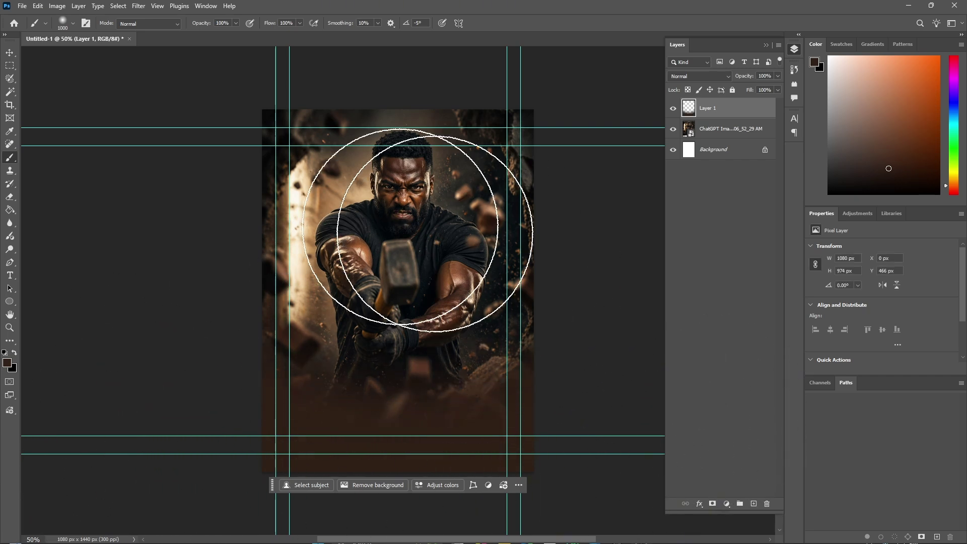
Step: Add the text "BREAKING" over the man's arm and select all of it
{"action": "left_click", "coordinate": [9, 54]}
{"action": "left_click", "coordinate": [10, 329]}
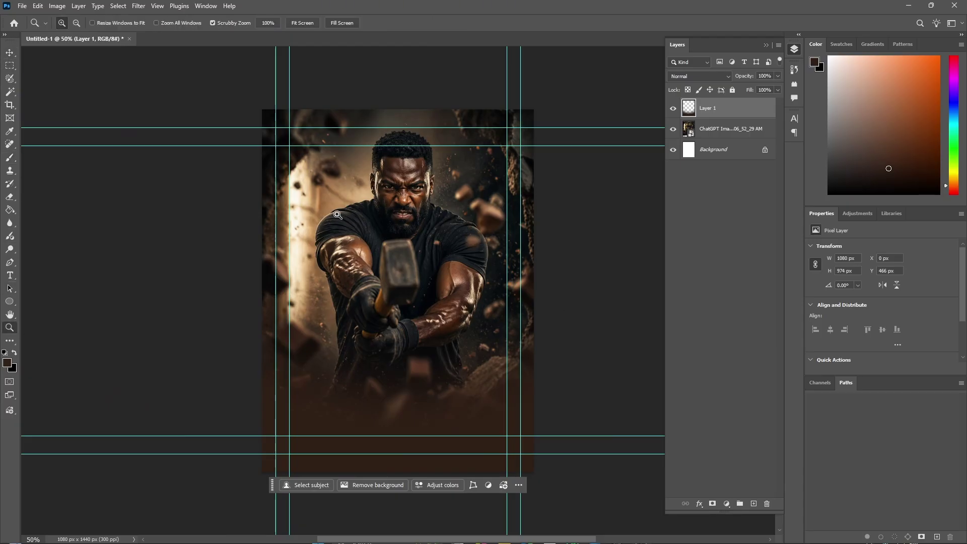
{"action": "left_click", "coordinate": [392, 222]}
{"action": "left_click", "coordinate": [393, 222]}
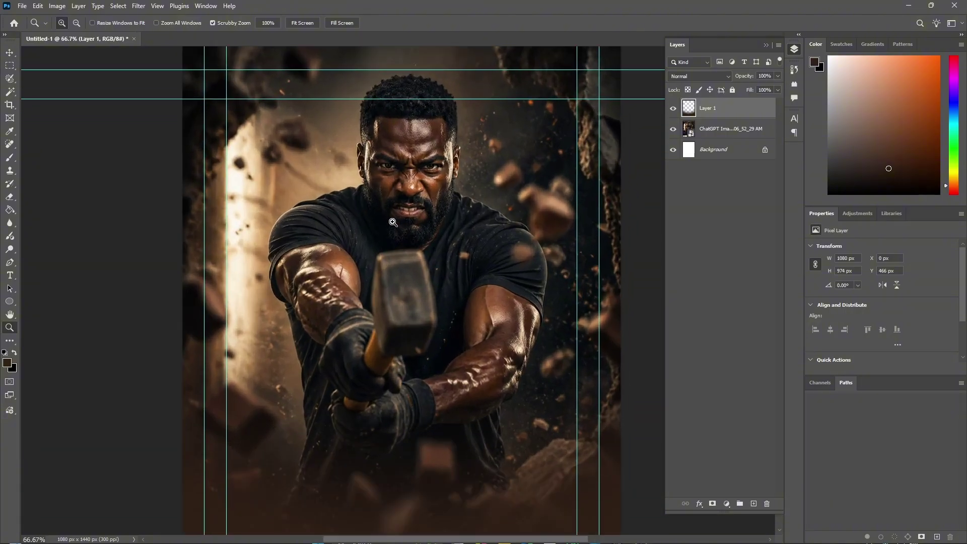
{"action": "left_click", "coordinate": [14, 276]}
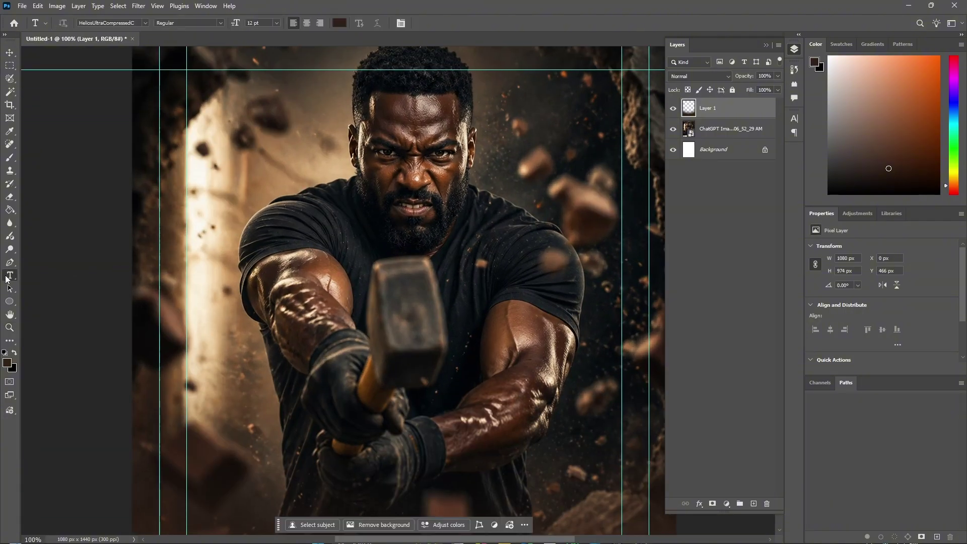
{"action": "left_click", "coordinate": [241, 267]}
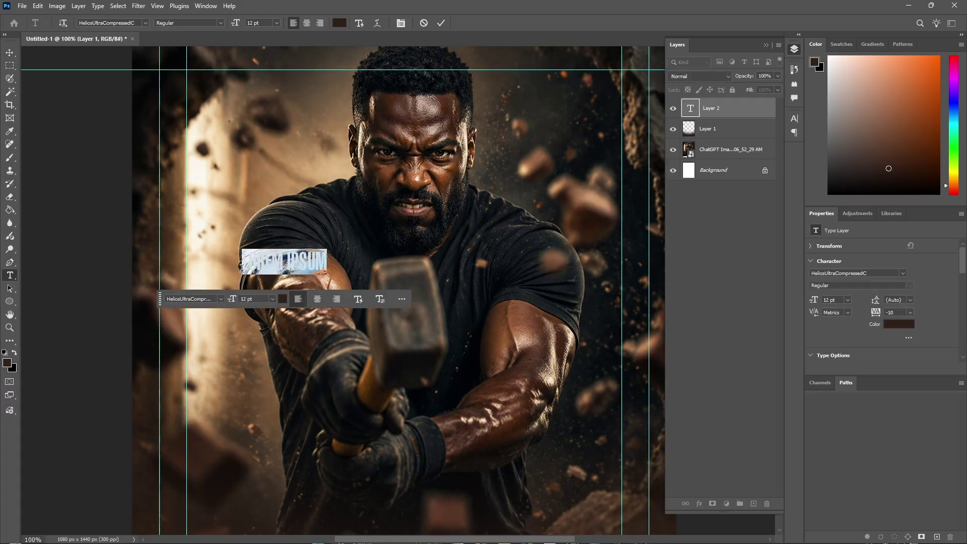
{"action": "key", "text": "BackSpace"}
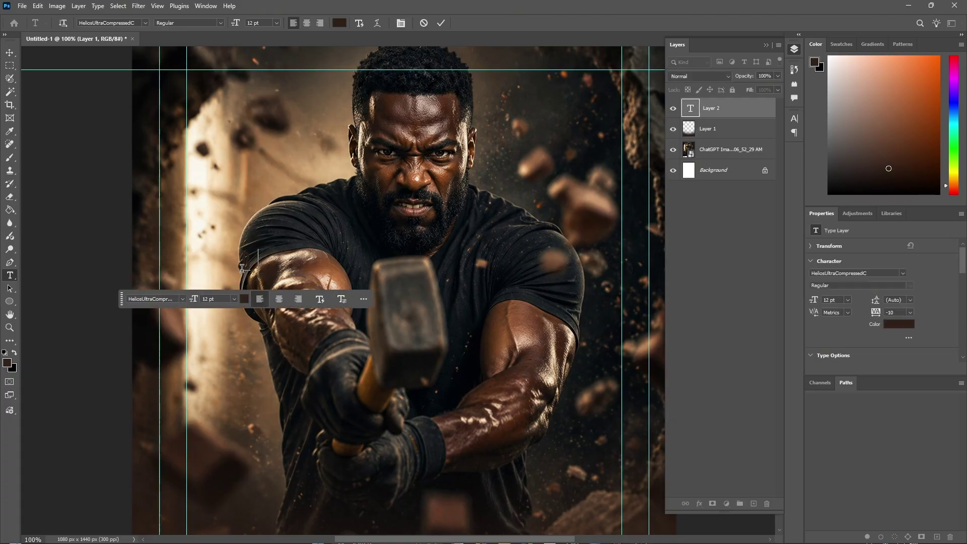
{"action": "type", "text": "BREAKING"}
{"action": "key", "text": "ctrl+a"}
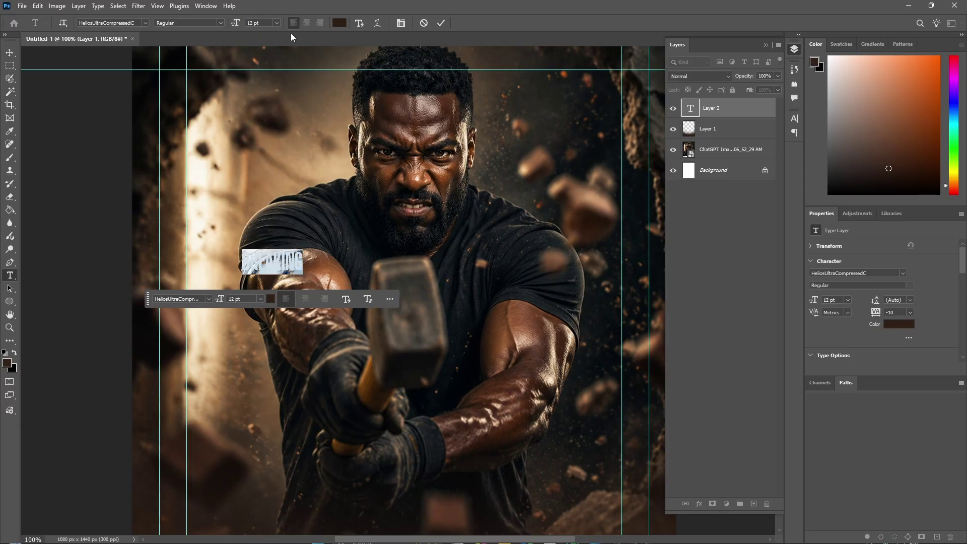
Step: Set the BREAKING text's colour to white and commit the text
{"action": "left_click", "coordinate": [339, 22]}
{"action": "left_click", "coordinate": [461, 259]}
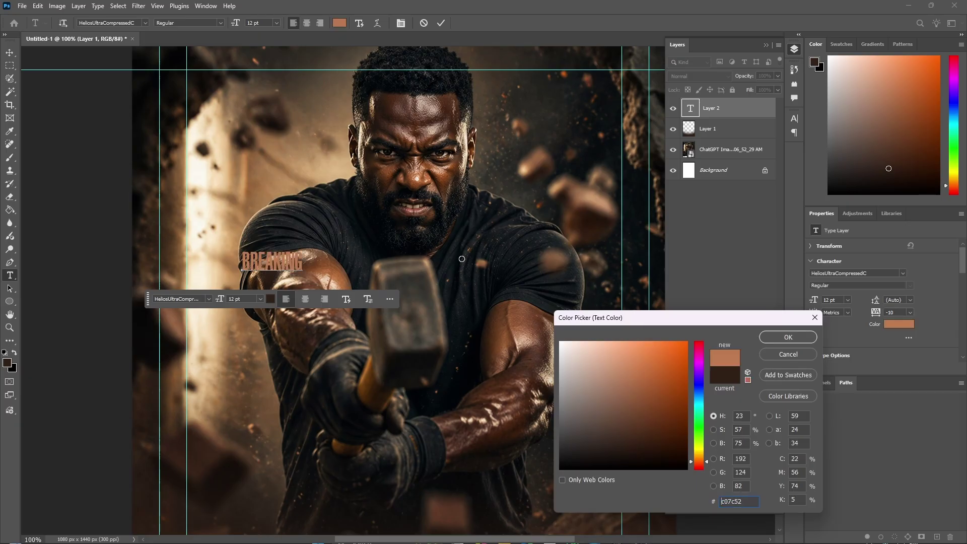
{"action": "left_click", "coordinate": [560, 342]}
{"action": "left_click", "coordinate": [813, 337]}
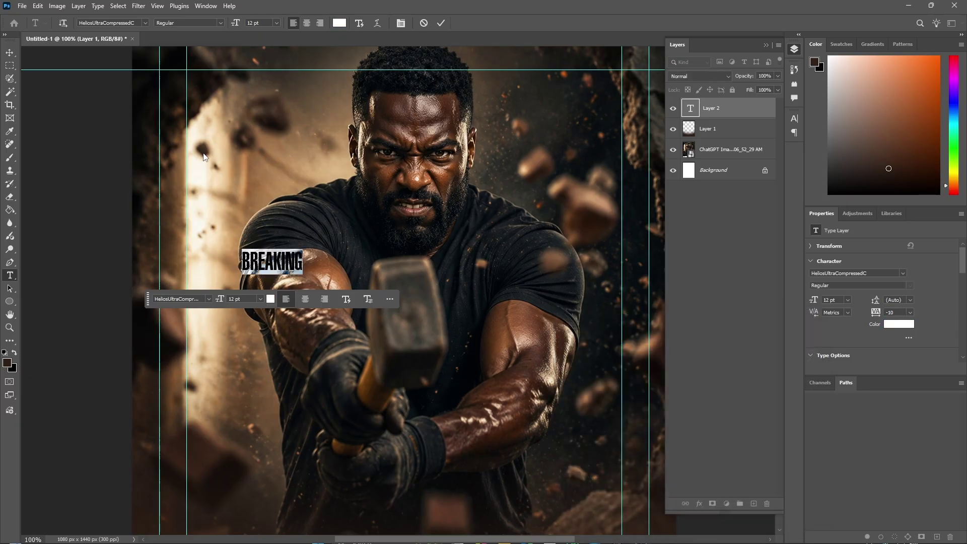
{"action": "left_click", "coordinate": [445, 26]}
Step: Scale the BREAKING text up to about 556% and centre it horizontally across the man's chest
{"action": "key", "text": "ctrl+t"}
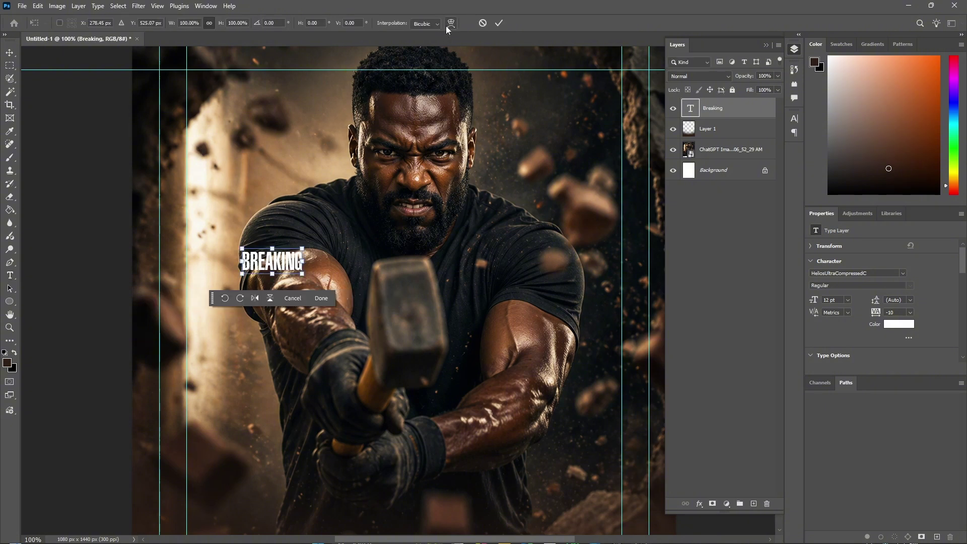
{"action": "left_click_drag", "start_coordinate": [303, 275], "coordinate": [441, 333]}
{"action": "left_click_drag", "start_coordinate": [334, 255], "coordinate": [466, 266]}
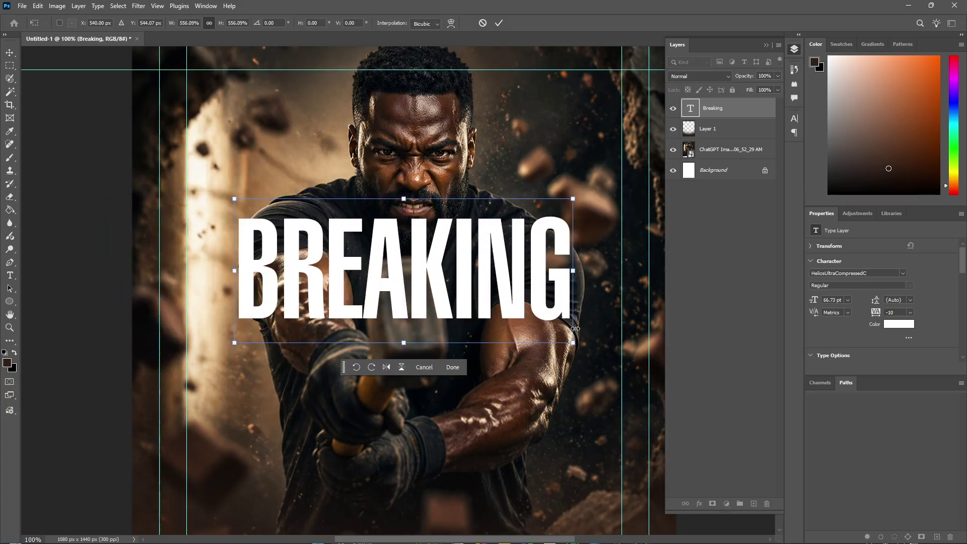
{"action": "key", "text": "Return"}
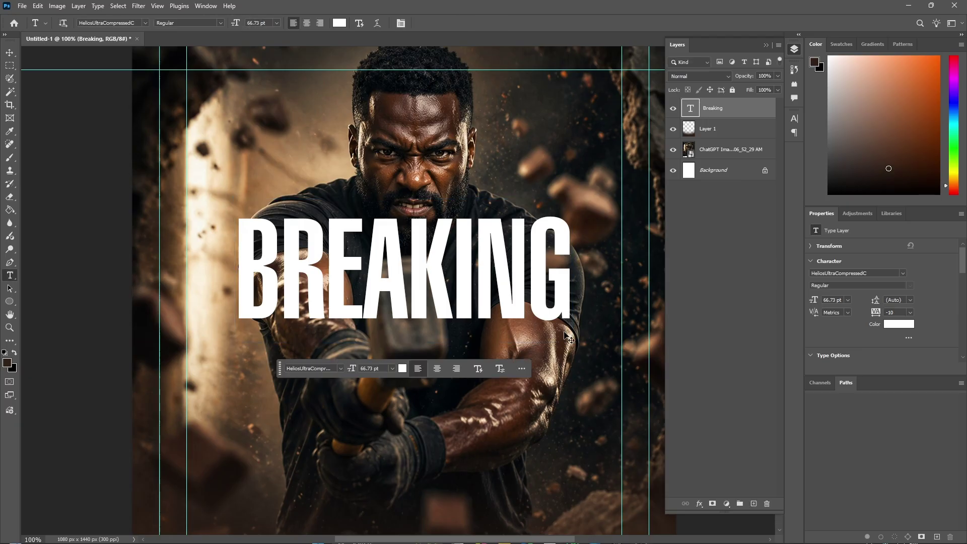
Step: Duplicate the BREAKING text, place the copy directly below it, and change the copy's wording to "LIMITS"
{"action": "key", "text": "ctrl+j"}
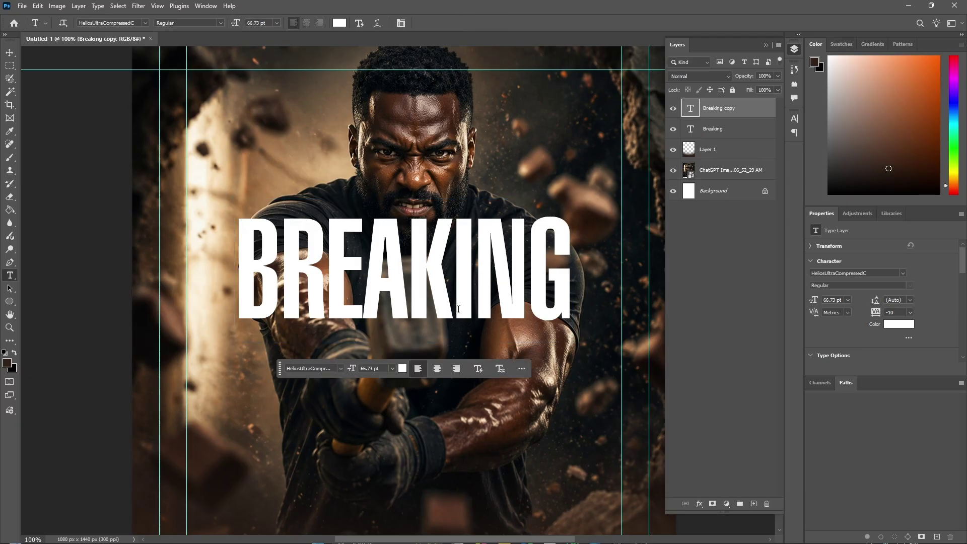
{"action": "key", "text": "v"}
{"action": "left_click_drag", "start_coordinate": [459, 294], "coordinate": [457, 400]}
{"action": "double_click", "coordinate": [456, 398]}
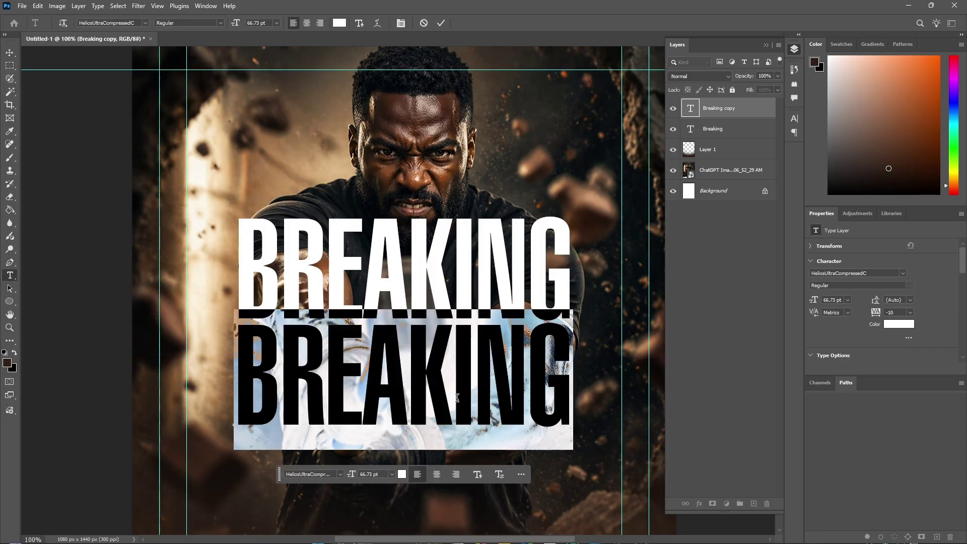
{"action": "type", "text": "LIMIT"}
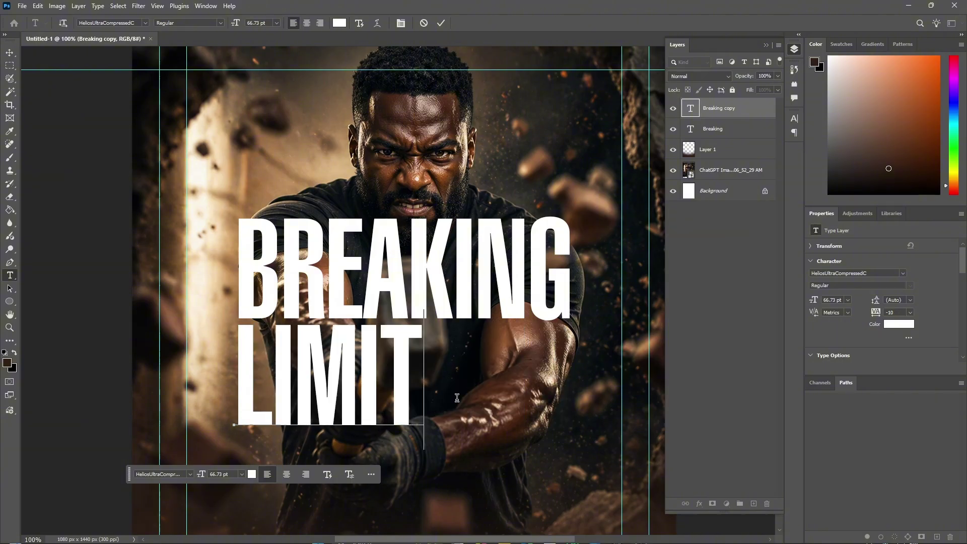
{"action": "type", "text": "S"}
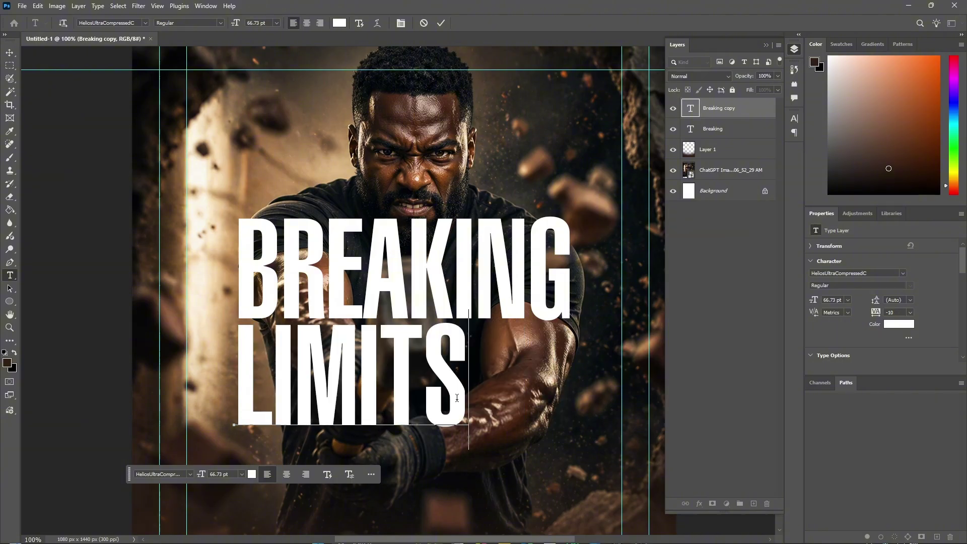
{"action": "left_click", "coordinate": [442, 25]}
Step: Centre the LIMITS text horizontally on the canvas and clear the selection
{"action": "key", "text": "v"}
{"action": "key", "text": "ctrl+a"}
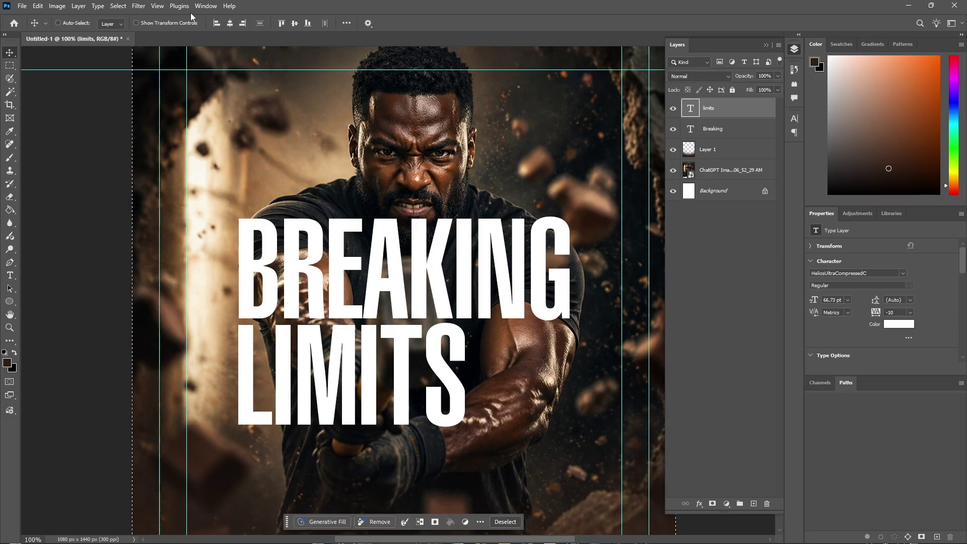
{"action": "left_click", "coordinate": [235, 26]}
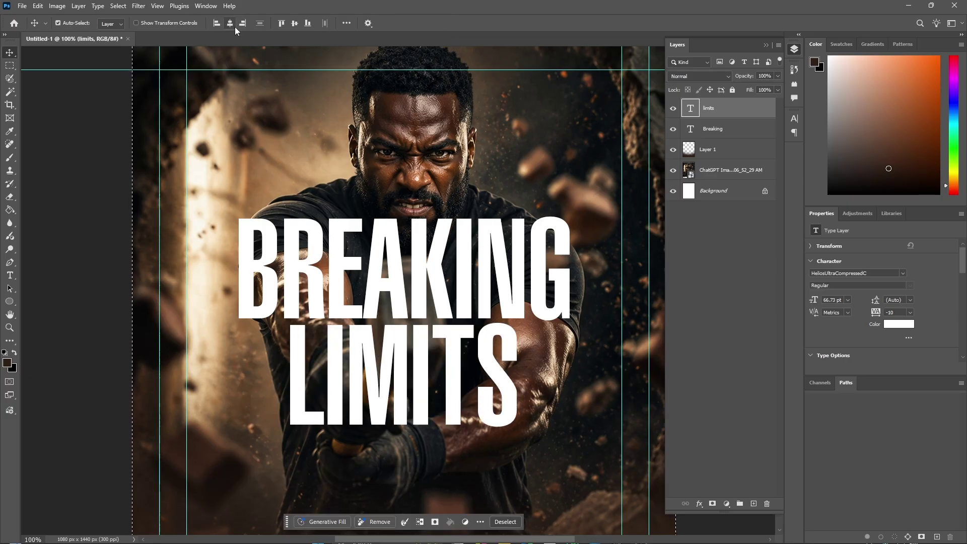
{"action": "key", "text": "ctrl+d"}
{"action": "left_click_drag", "start_coordinate": [673, 107], "coordinate": [673, 131]}
{"action": "left_click", "coordinate": [673, 129]}
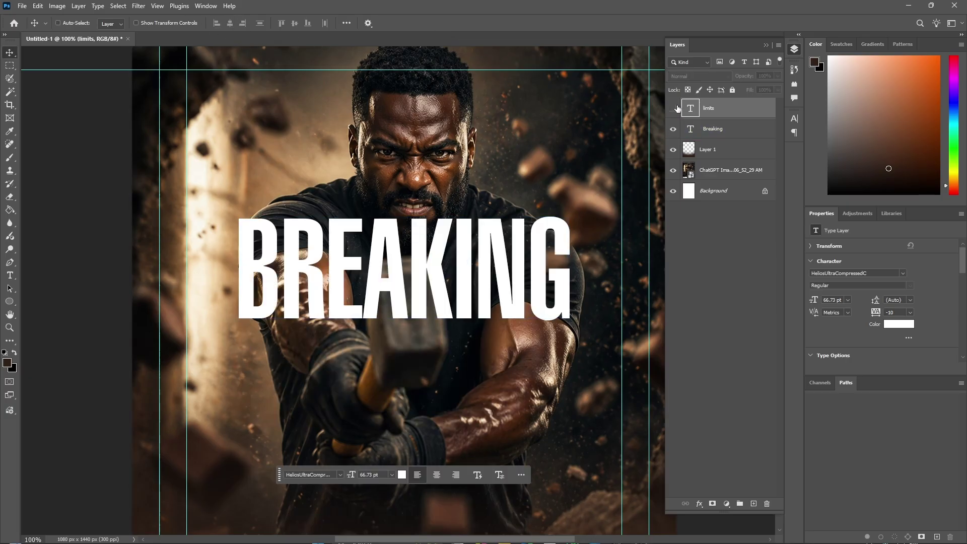
{"action": "left_click", "coordinate": [673, 108]}
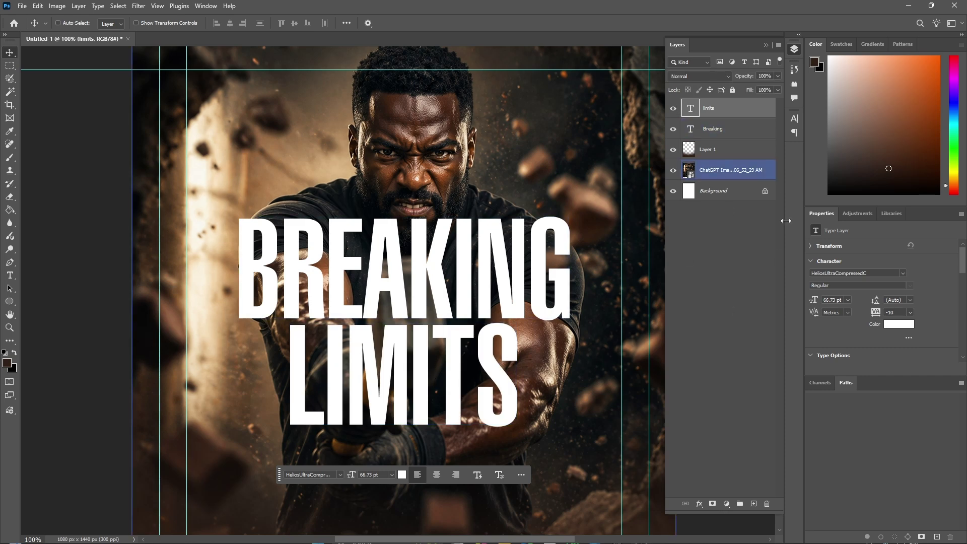
Step: Select the BREAKING and LIMITS layers together and nudge both slightly down, clear of the man's beard
{"action": "left_click", "coordinate": [736, 134], "text": "ctrl"}
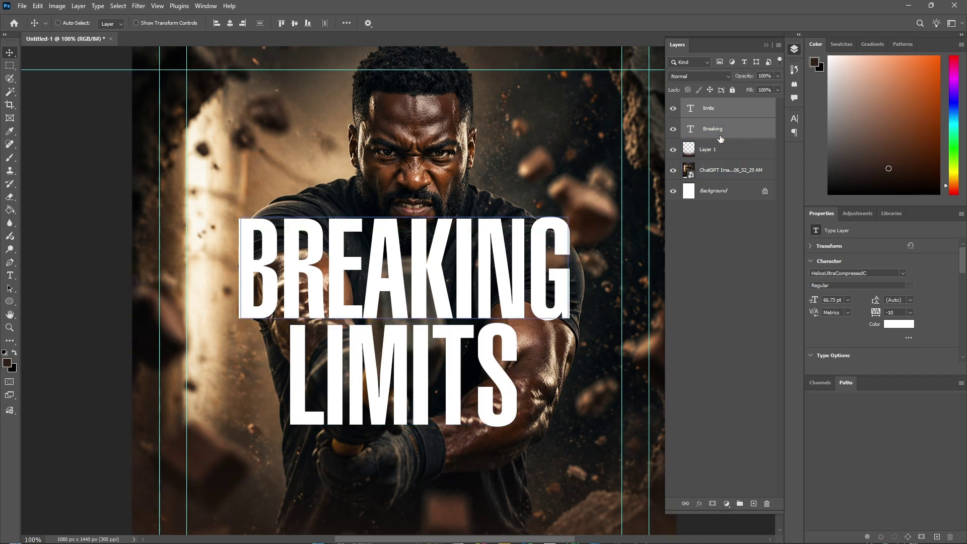
{"action": "key", "text": "Down"}
{"action": "key", "text": "Down"}
{"action": "key", "text": "Down"}
{"action": "key", "text": "Down"}
{"action": "key", "text": "Down"}
{"action": "key", "text": "Down"}
{"action": "key", "text": "Down"}
{"action": "key", "text": "Down"}
{"action": "key", "text": "Down"}
{"action": "key", "text": "Down"}
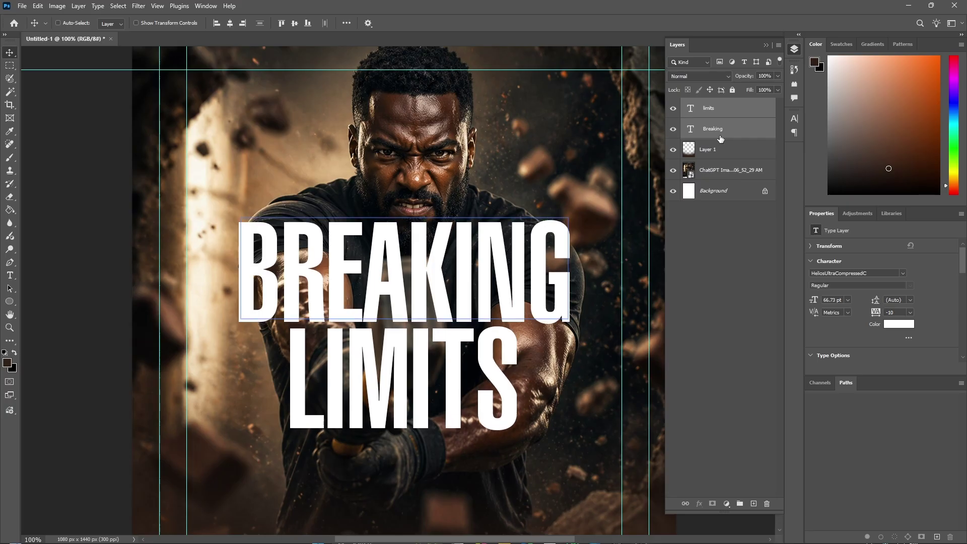
{"action": "key", "text": "Down"}
{"action": "key", "text": "Down"}
{"action": "key", "text": "Down"}
{"action": "key", "text": "Down"}
{"action": "key", "text": "Down"}
{"action": "key", "text": "Down"}
{"action": "key", "text": "Down"}
{"action": "key", "text": "Down"}
{"action": "key", "text": "Down"}
{"action": "key", "text": "Down"}
{"action": "key", "text": "Down"}
{"action": "key", "text": "Down"}
{"action": "key", "text": "Down"}
{"action": "key", "text": "Down"}
{"action": "key", "text": "Down"}
{"action": "key", "text": "Down"}
{"action": "key", "text": "Down"}
{"action": "key", "text": "Down"}
{"action": "key", "text": "Down"}
{"action": "key", "text": "Down"}
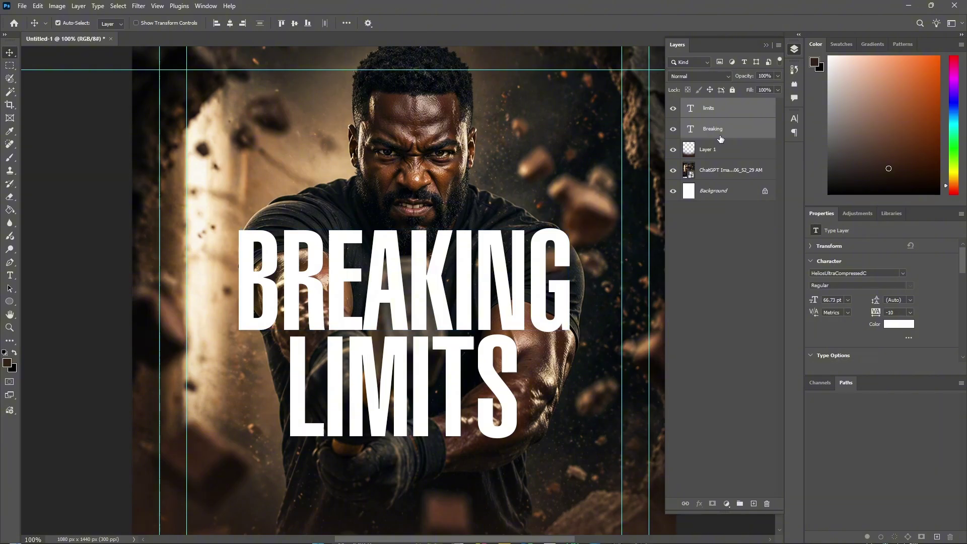
Step: Group the two text layers, duplicate the group, and merge the copy into a single pixel layer
{"action": "key", "text": "ctrl+g"}
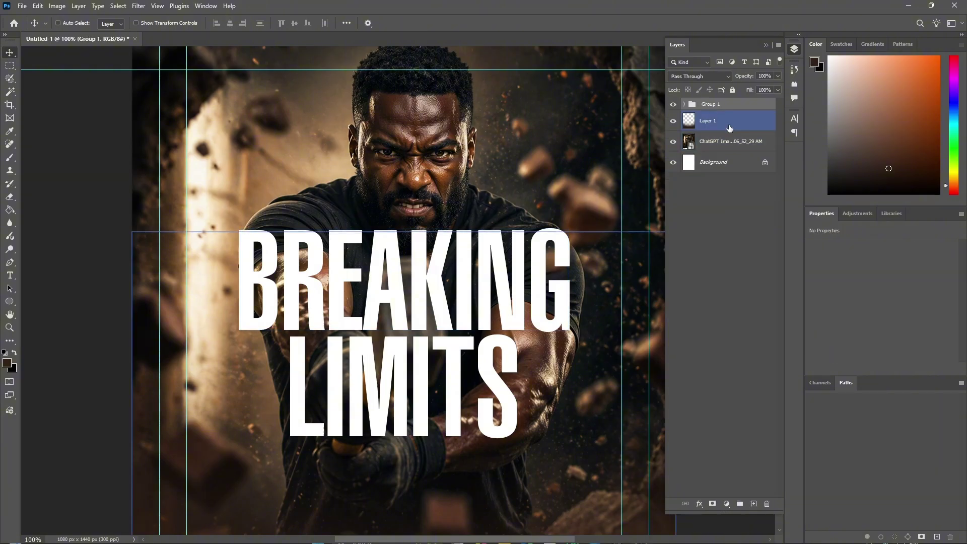
{"action": "key", "text": "ctrl+j"}
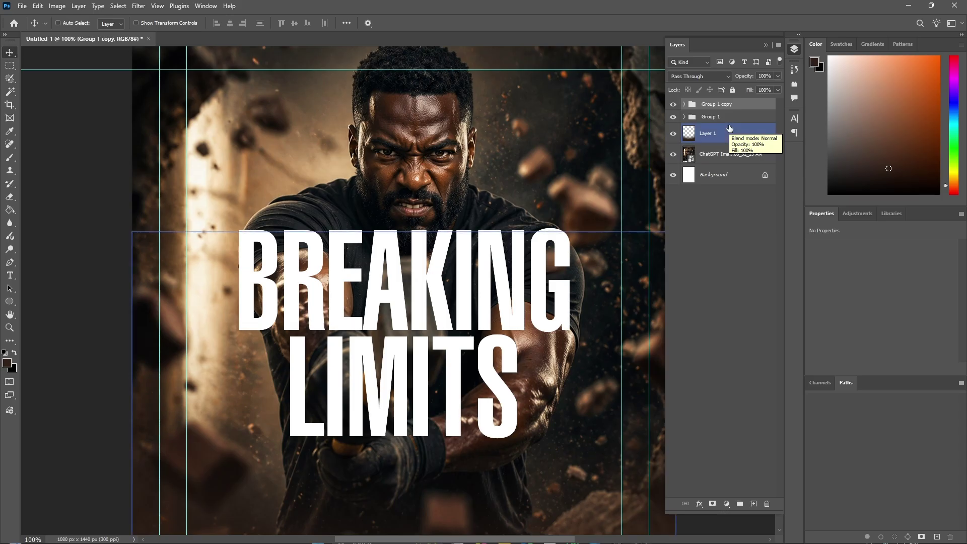
{"action": "key", "text": "ctrl+e"}
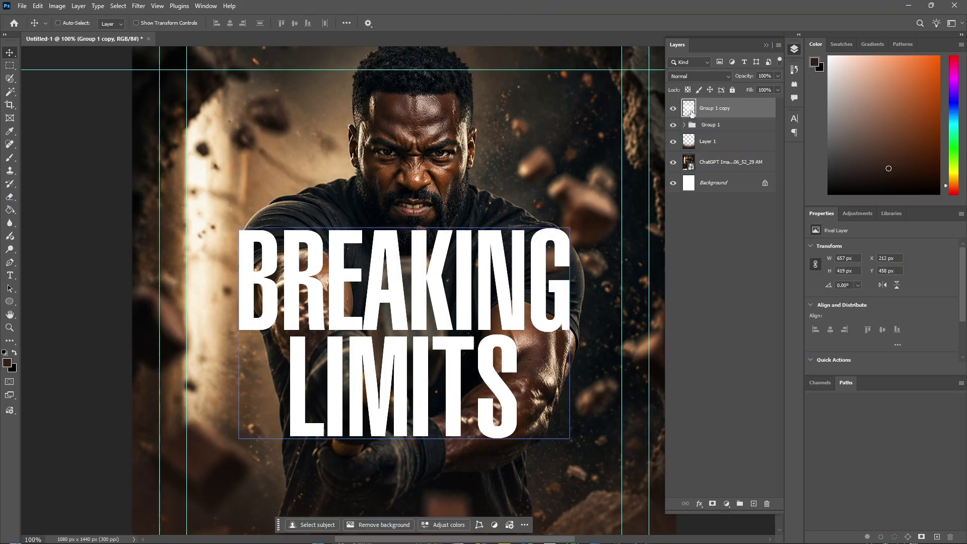
Step: Hide the original text group and lower the merged text copy's fill to 13%
{"action": "left_click_drag", "start_coordinate": [692, 113], "coordinate": [676, 128]}
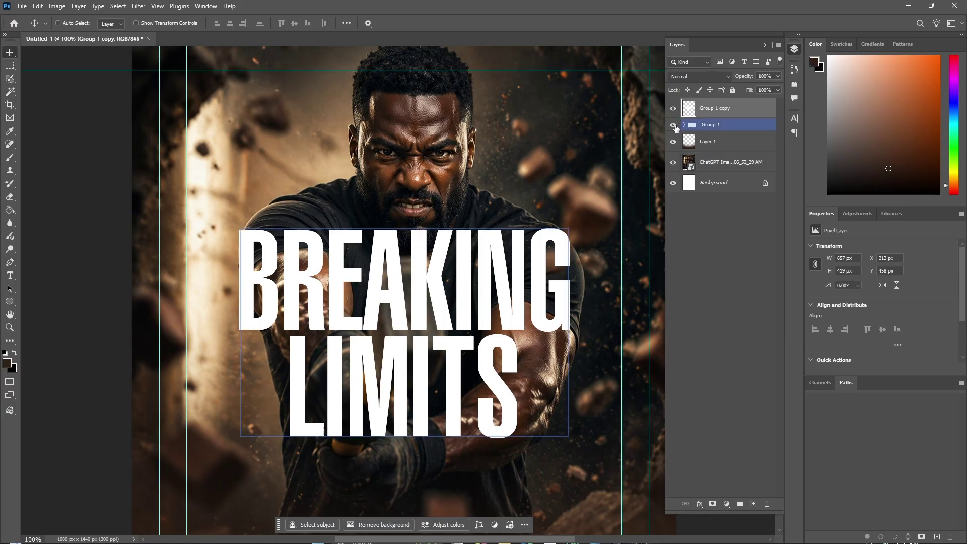
{"action": "left_click", "coordinate": [673, 125]}
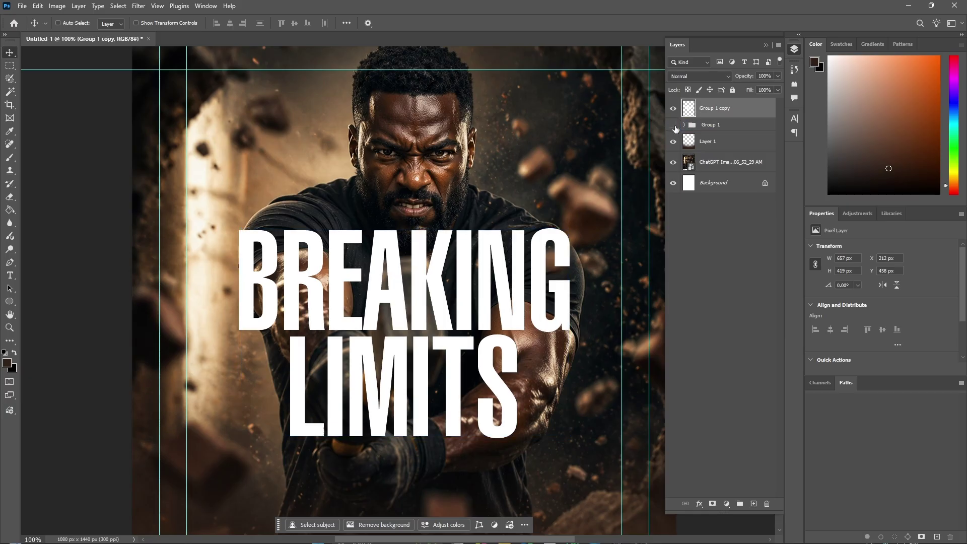
{"action": "left_click", "coordinate": [778, 93]}
{"action": "left_click_drag", "start_coordinate": [775, 101], "coordinate": [735, 105]}
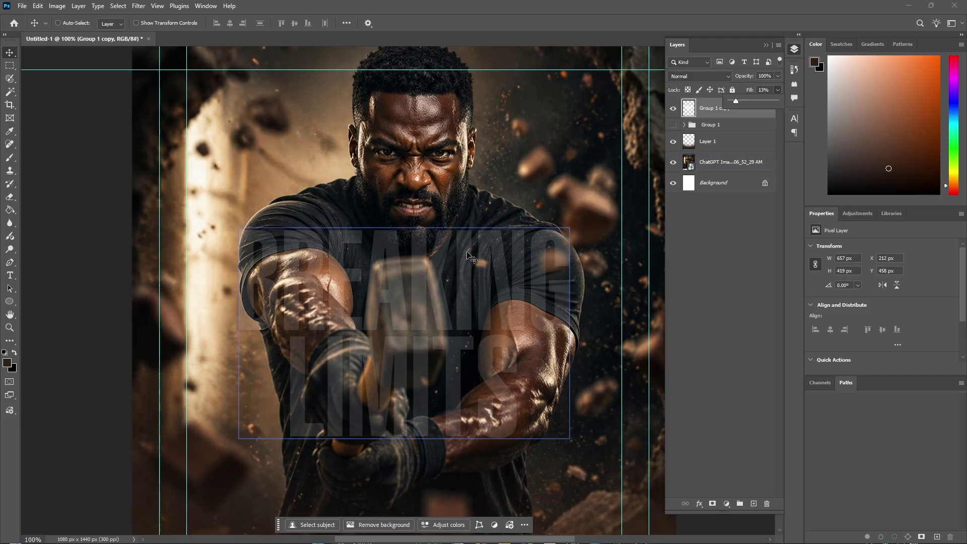
Step: Start a Pen path along the hammer head's top edge and down its side nearest the raised arm, ending in a corner point
{"action": "left_click", "coordinate": [9, 327]}
{"action": "left_click", "coordinate": [373, 324]}
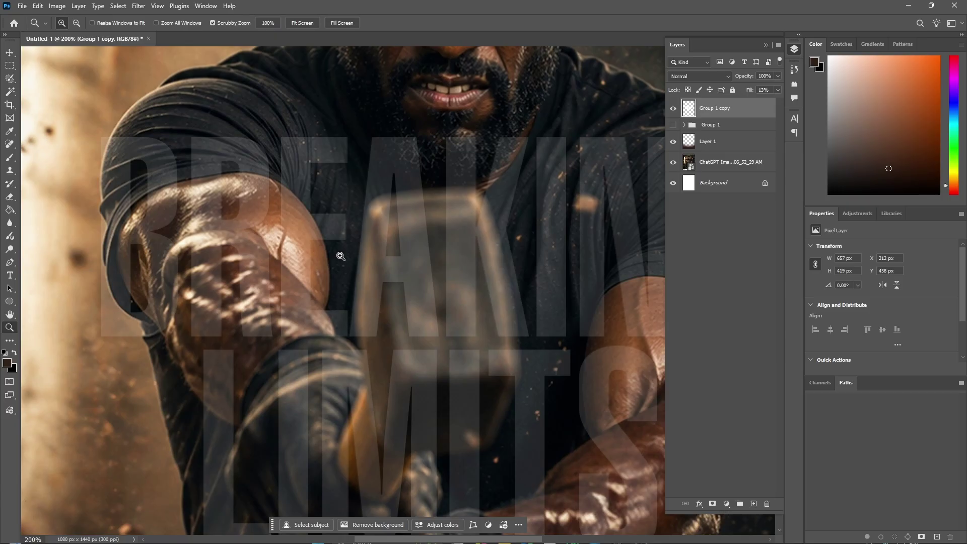
{"action": "left_click", "coordinate": [398, 308], "text": "alt"}
{"action": "left_click", "coordinate": [413, 309], "text": "alt"}
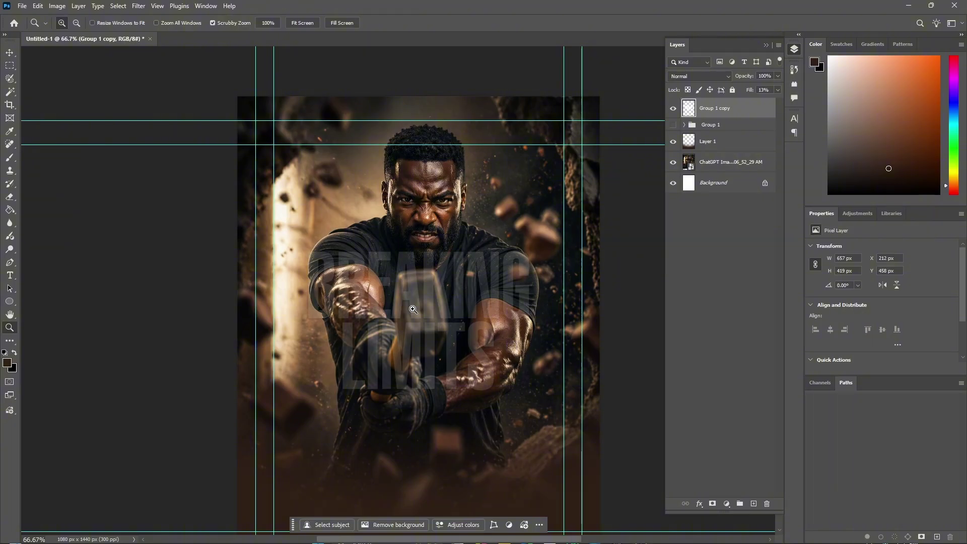
{"action": "left_click", "coordinate": [416, 286]}
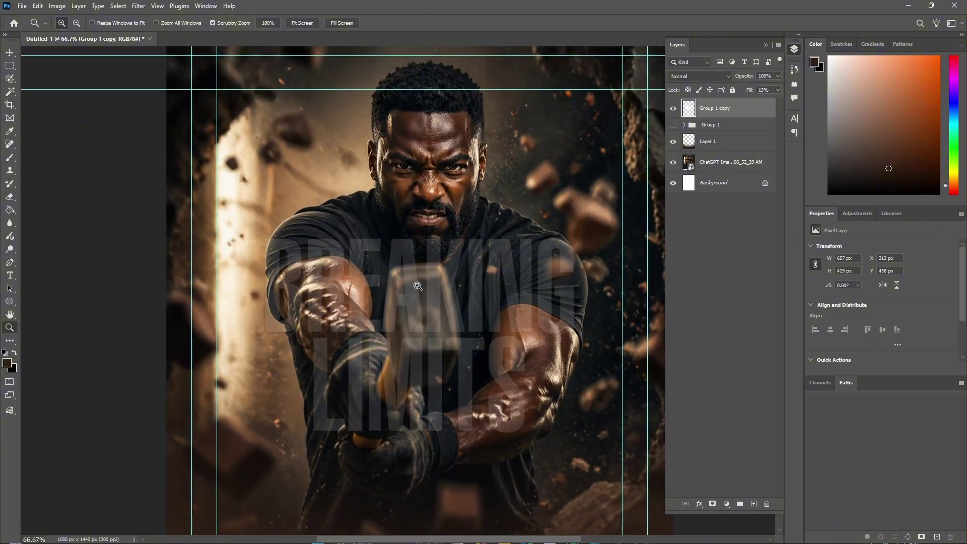
{"action": "left_click", "coordinate": [398, 294]}
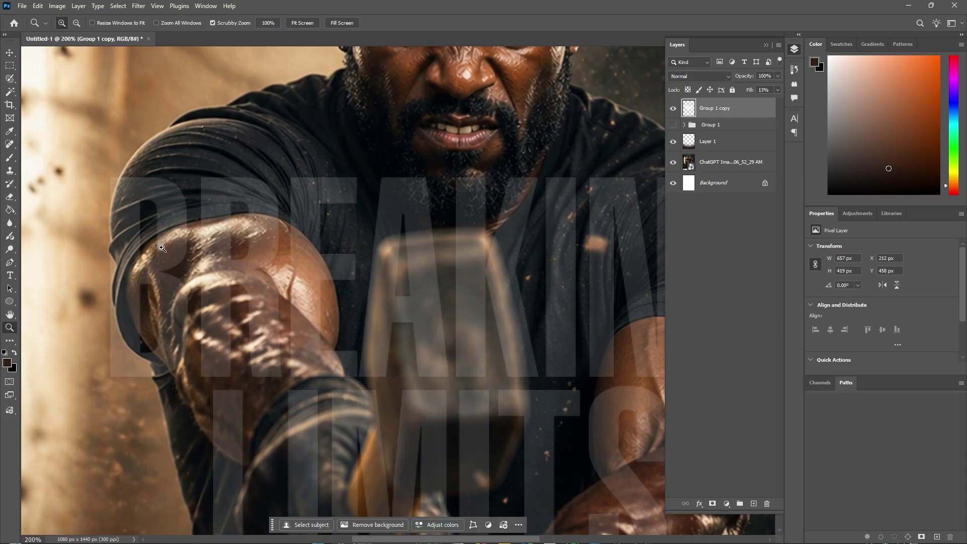
{"action": "left_click", "coordinate": [9, 262]}
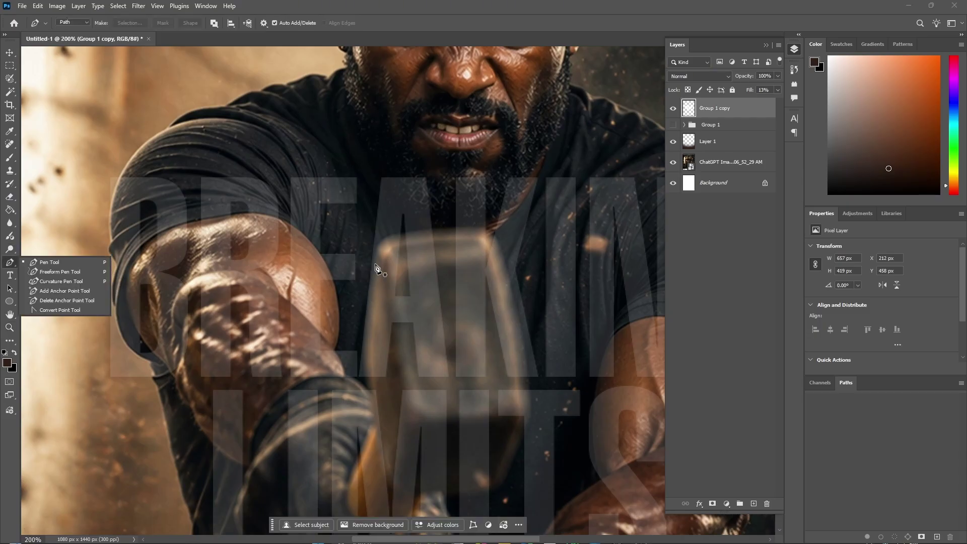
{"action": "left_click", "coordinate": [487, 229]}
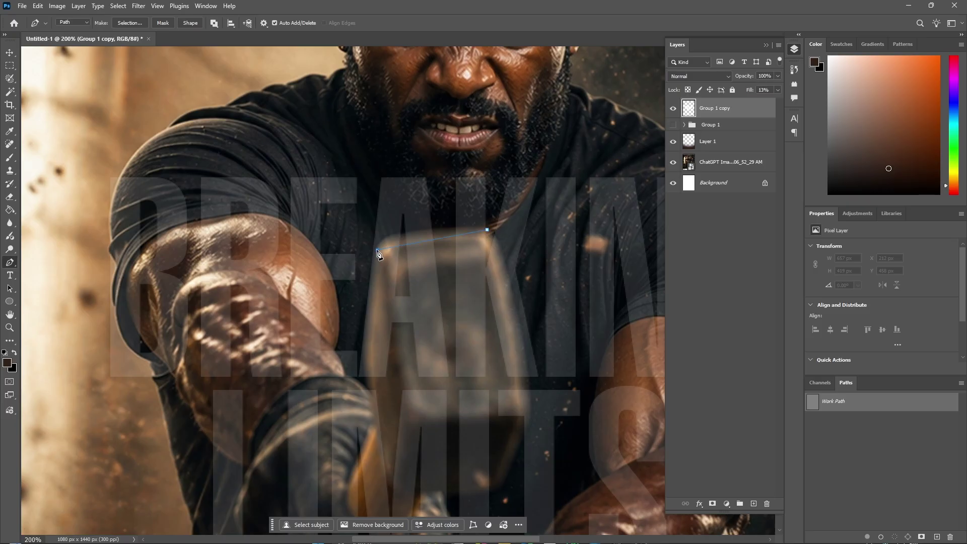
{"action": "left_click_drag", "start_coordinate": [378, 250], "coordinate": [375, 281]}
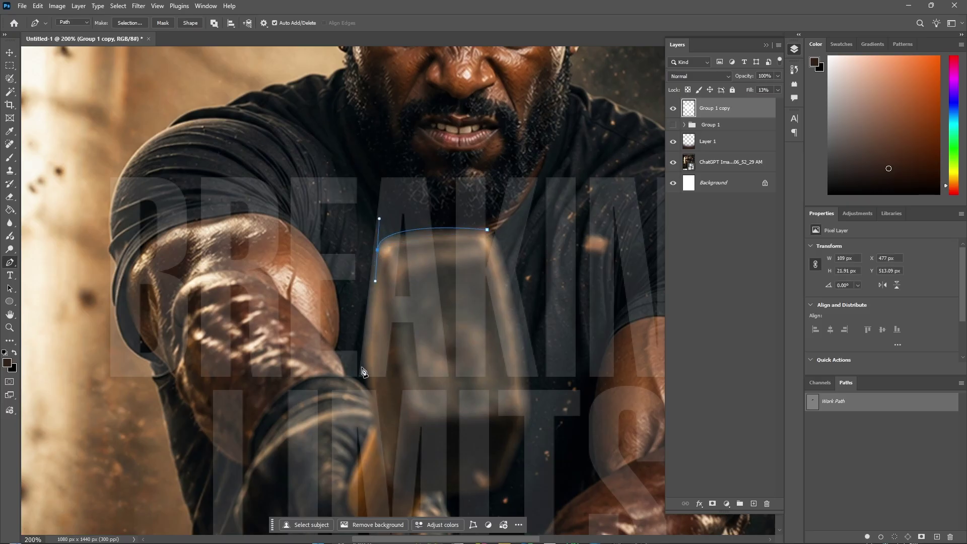
{"action": "left_click_drag", "start_coordinate": [366, 382], "coordinate": [374, 439]}
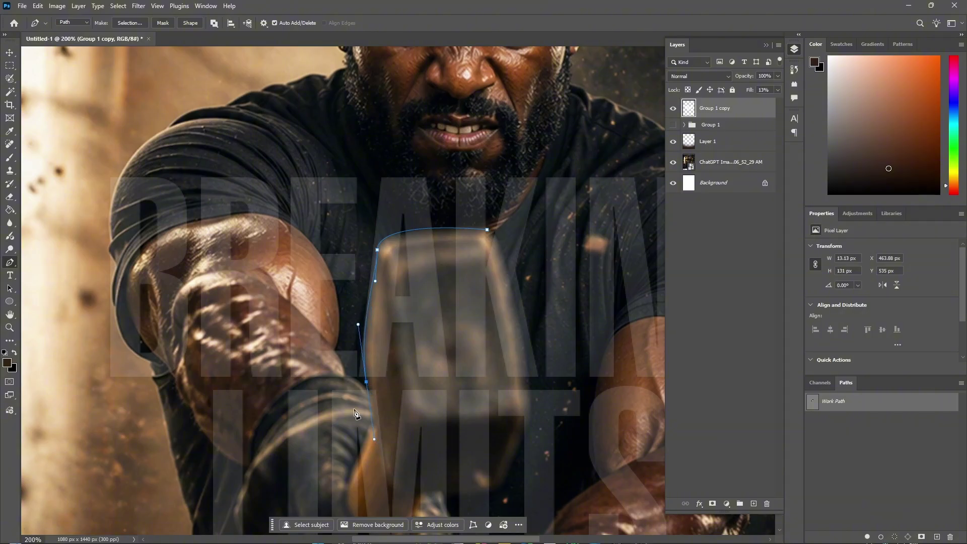
{"action": "left_click", "coordinate": [366, 384], "text": "alt"}
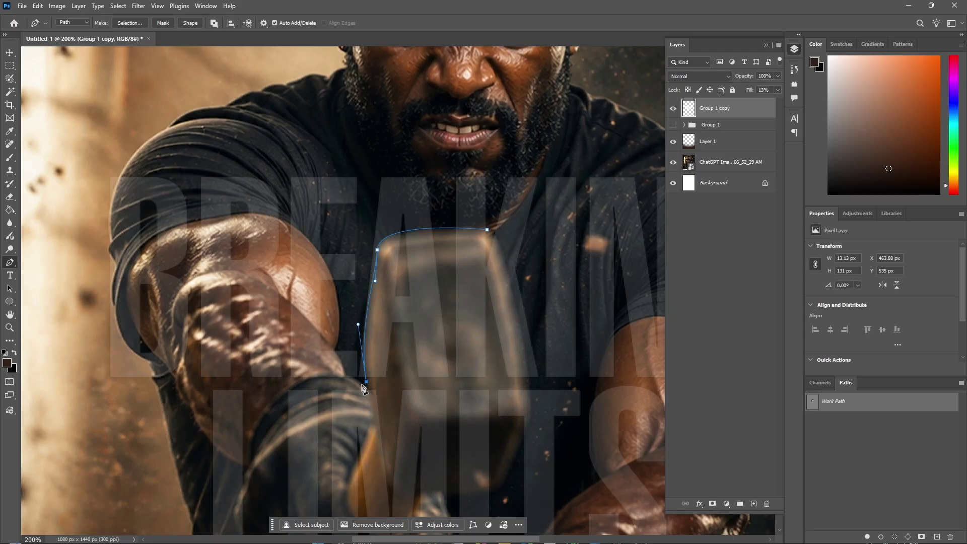
Step: Continue the path around the first letters of BREAKING and close it at the hammer head's top corner
{"action": "left_click", "coordinate": [110, 386]}
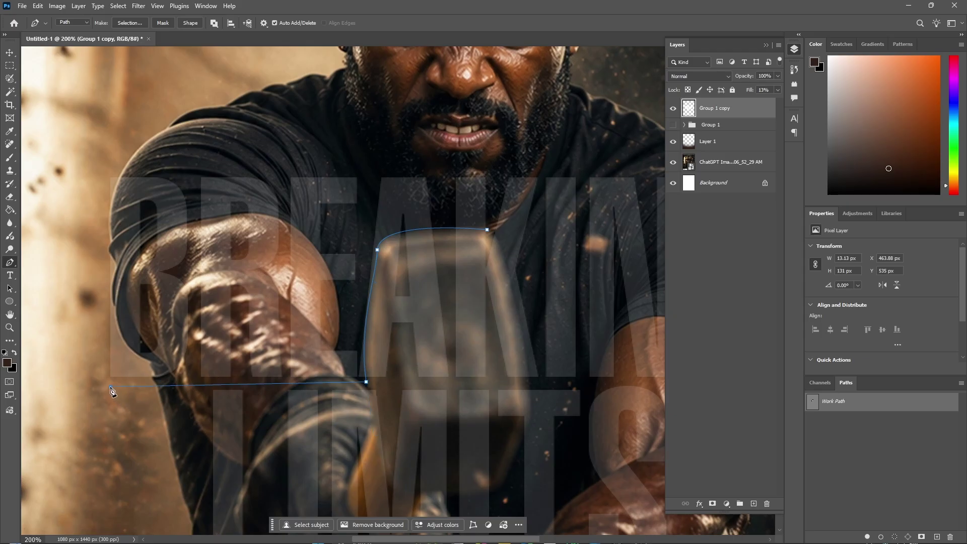
{"action": "left_click", "coordinate": [51, 205]}
{"action": "left_click", "coordinate": [87, 95]}
{"action": "left_click", "coordinate": [318, 110]}
{"action": "left_click_drag", "start_coordinate": [442, 117], "coordinate": [493, 152]}
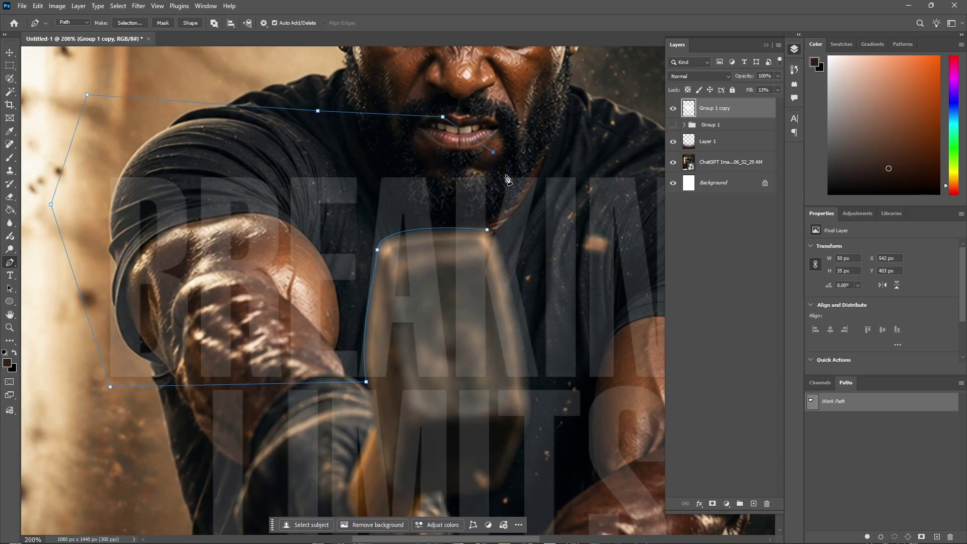
{"action": "left_click", "coordinate": [487, 230]}
Step: Convert the closed path into a new anti-aliased selection with a feather radius of 0 pixels
{"action": "right_click", "coordinate": [446, 205]}
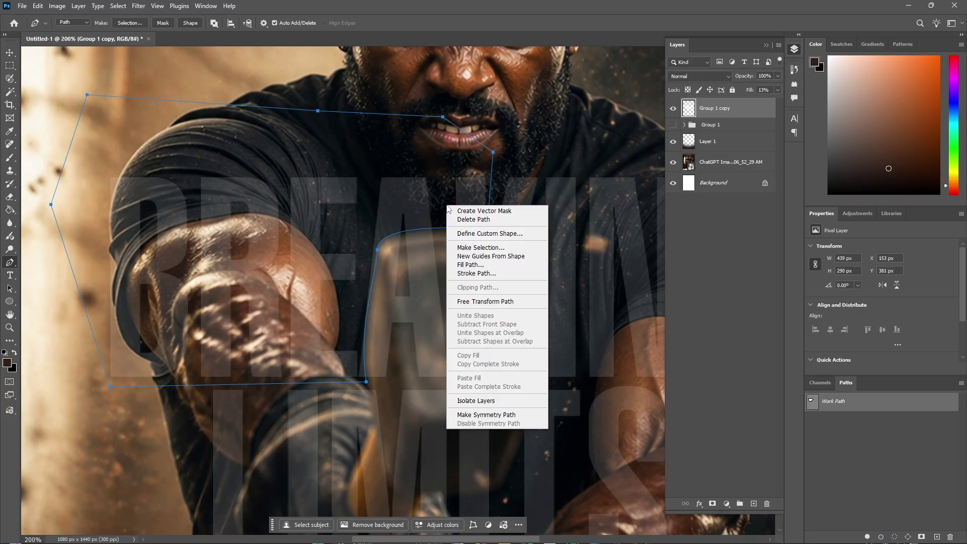
{"action": "left_click", "coordinate": [478, 248]}
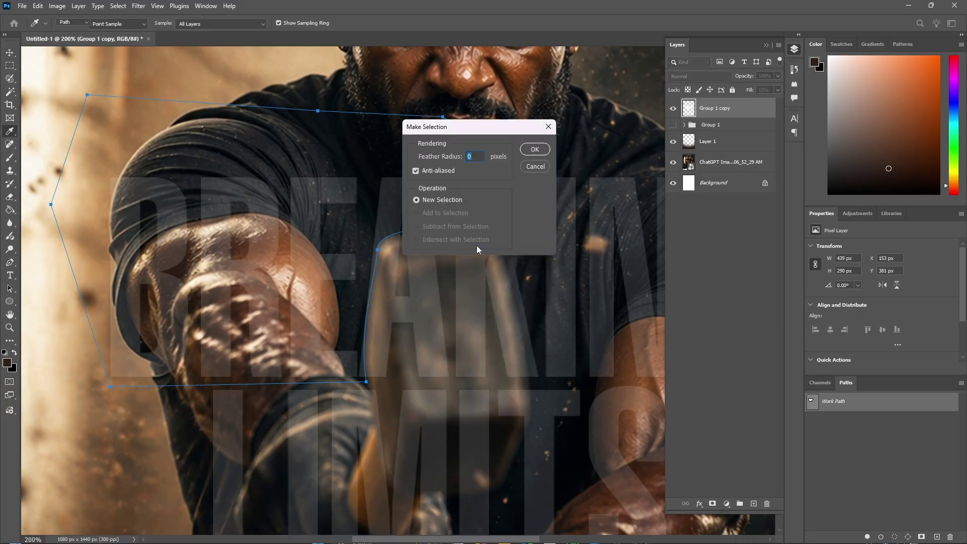
{"action": "key", "text": "Return"}
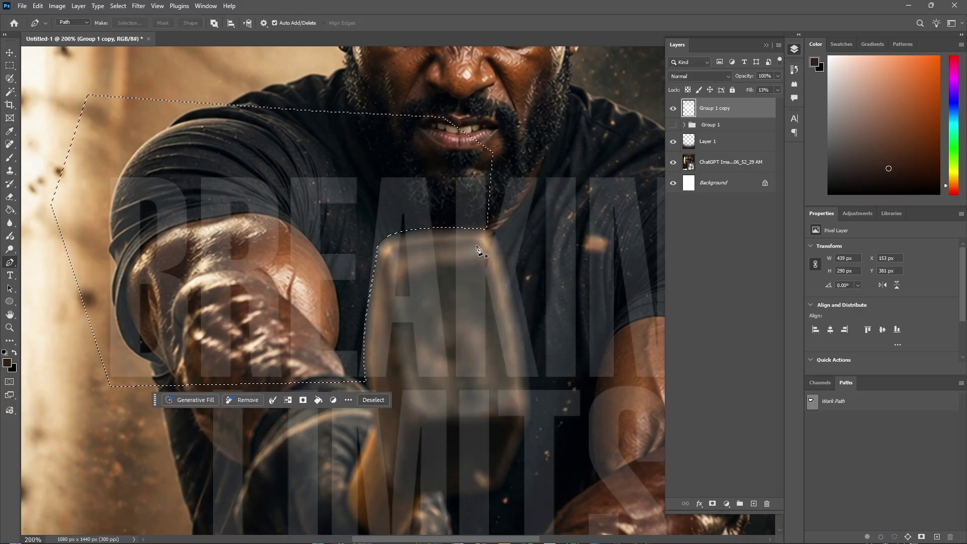
Step: Cut the selected part of the merged BREAKING text onto its own new layer
{"action": "right_click", "coordinate": [722, 112]}
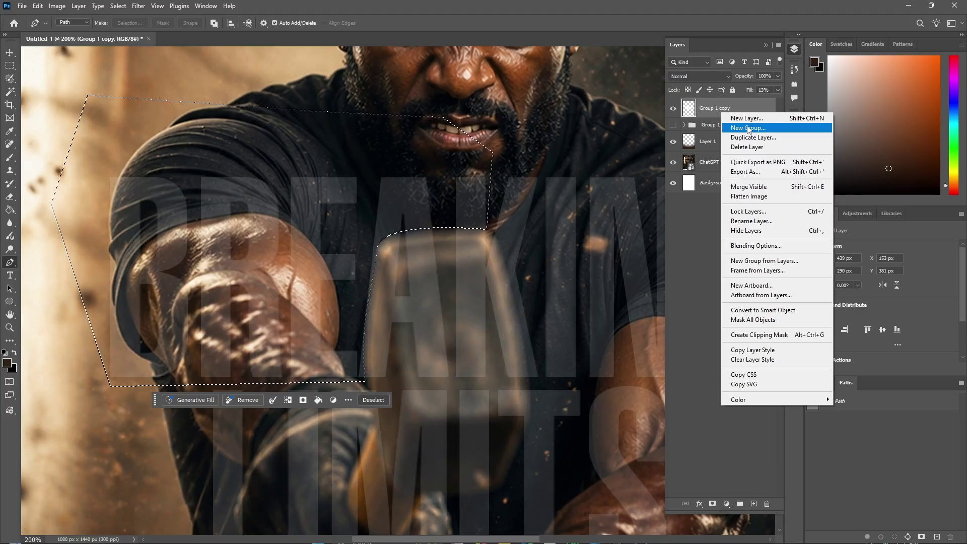
{"action": "left_click", "coordinate": [478, 97]}
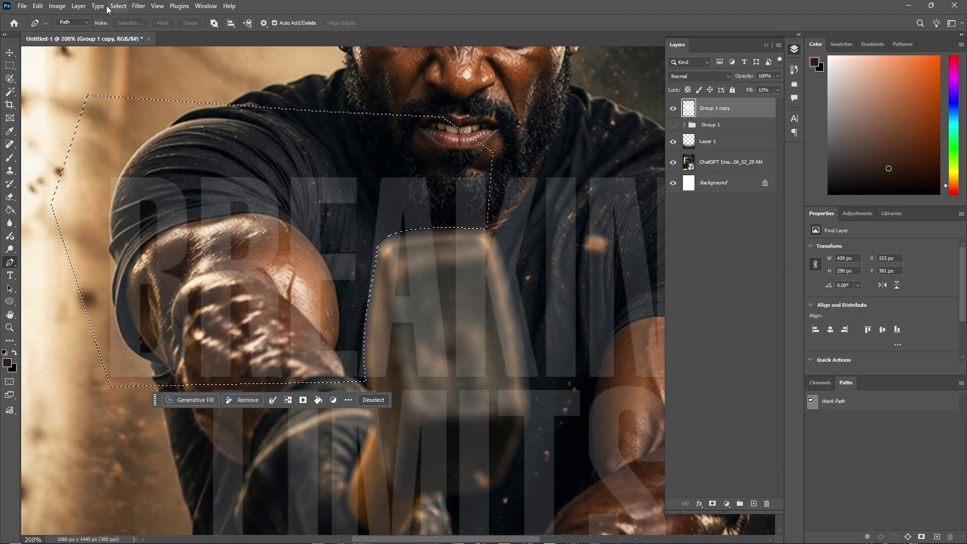
{"action": "left_click", "coordinate": [78, 6]}
{"action": "mouse_move", "coordinate": [84, 18]}
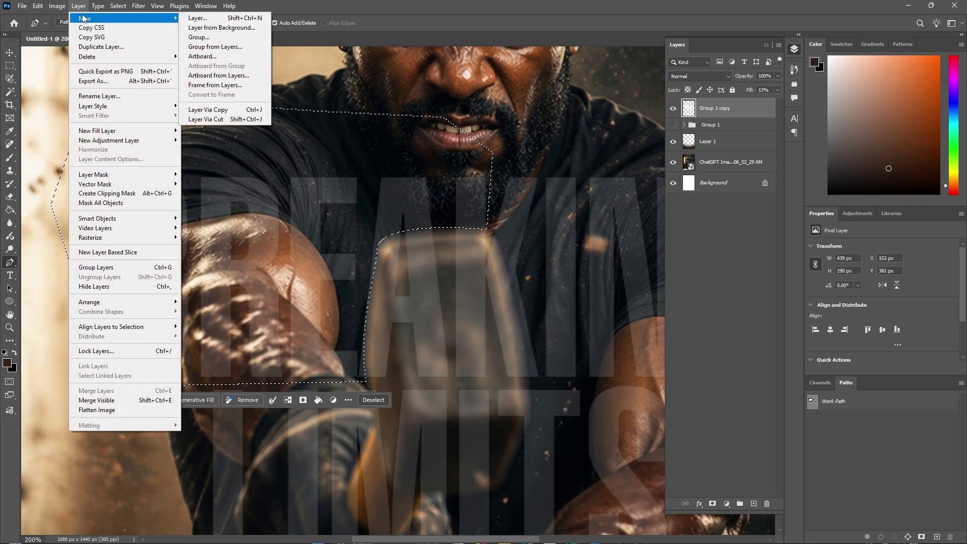
{"action": "left_click", "coordinate": [246, 119]}
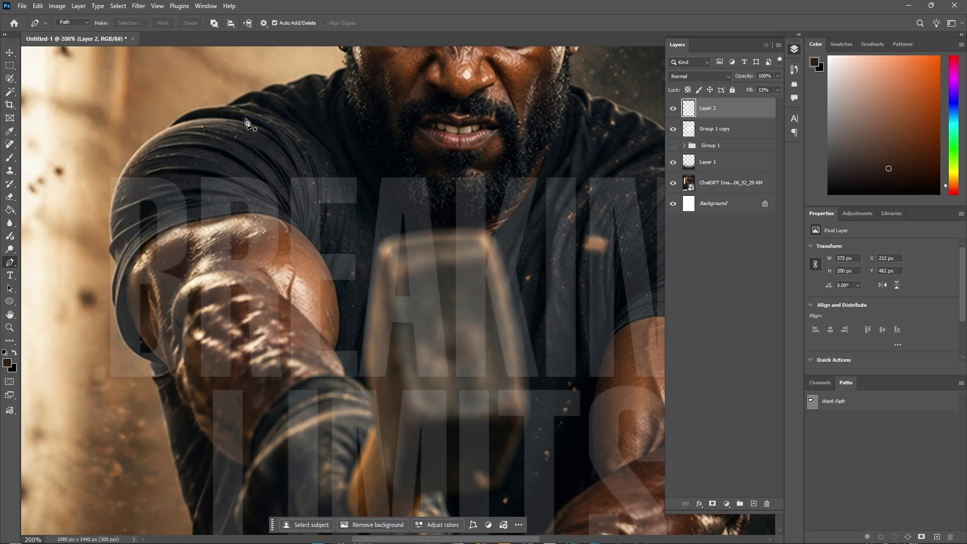
Step: Toggle the visibility of the cut BREAKING piece and the remaining title text to check how they are separated
{"action": "left_click", "coordinate": [673, 131]}
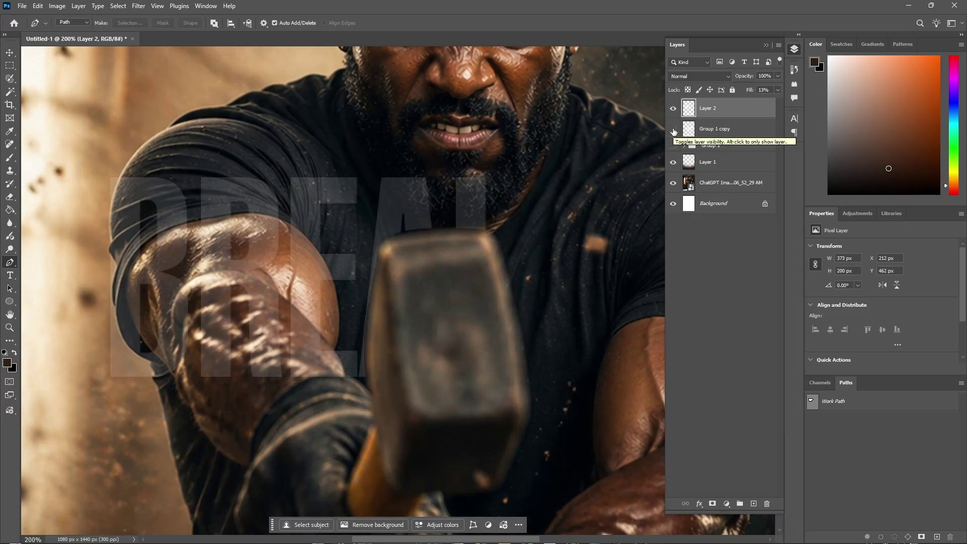
{"action": "left_click", "coordinate": [674, 109]}
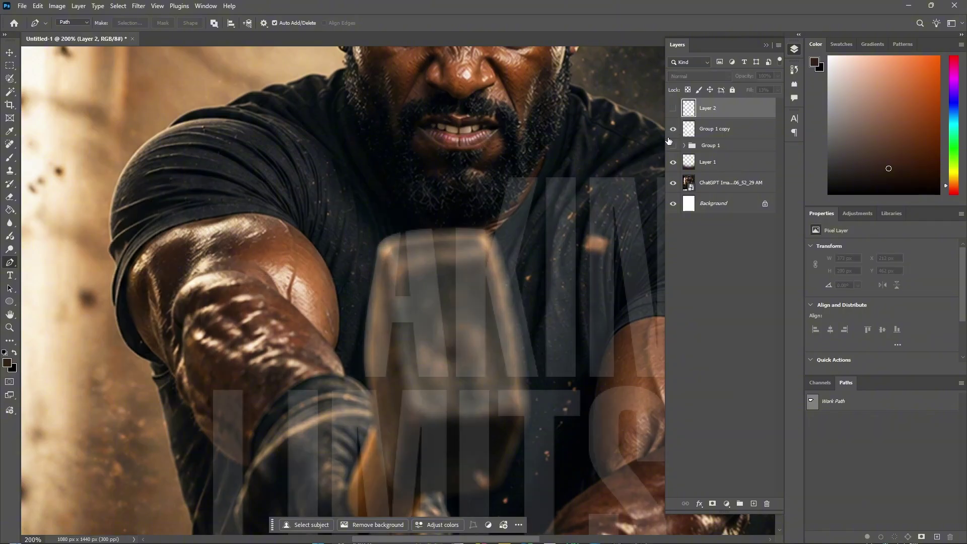
{"action": "left_click", "coordinate": [673, 128]}
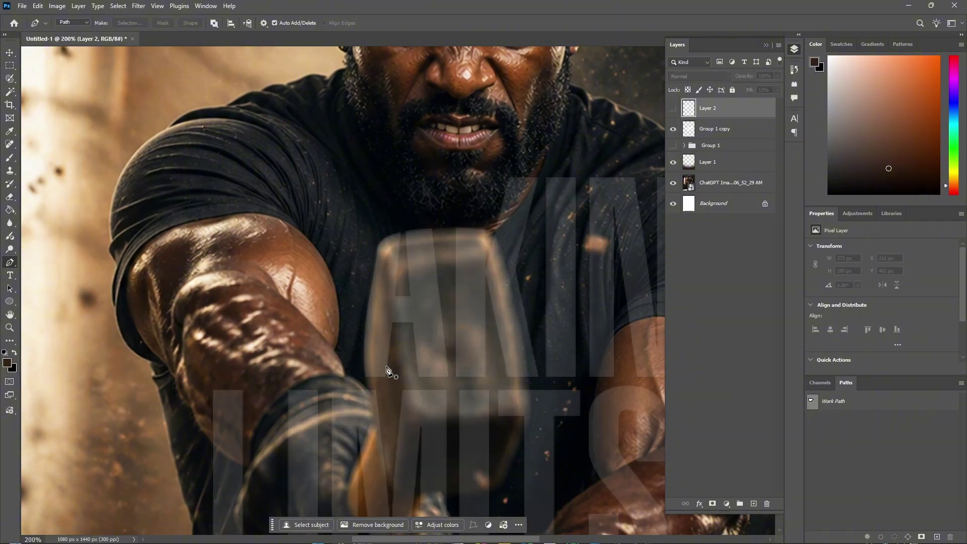
{"action": "left_click", "coordinate": [673, 129]}
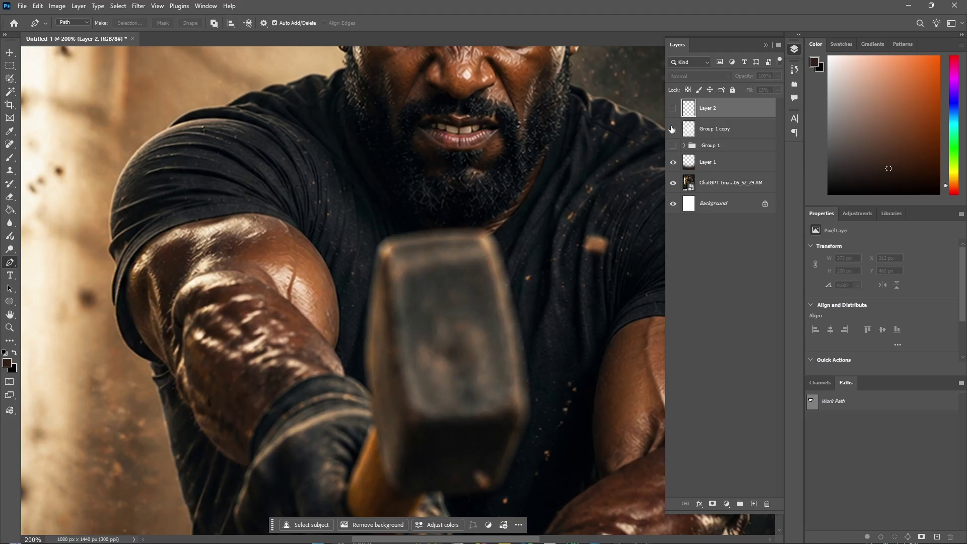
{"action": "left_click", "coordinate": [672, 129]}
{"action": "left_click", "coordinate": [673, 108]}
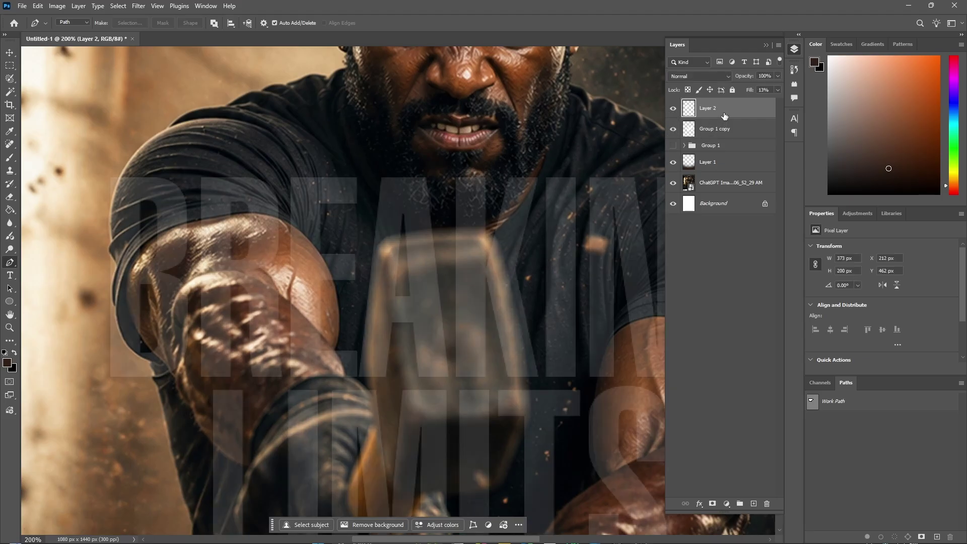
Step: Rotate the cut first part of BREAKING by -7.70° and move it about 15.5 px left and 4.5 px down
{"action": "key", "text": "ctrl+t"}
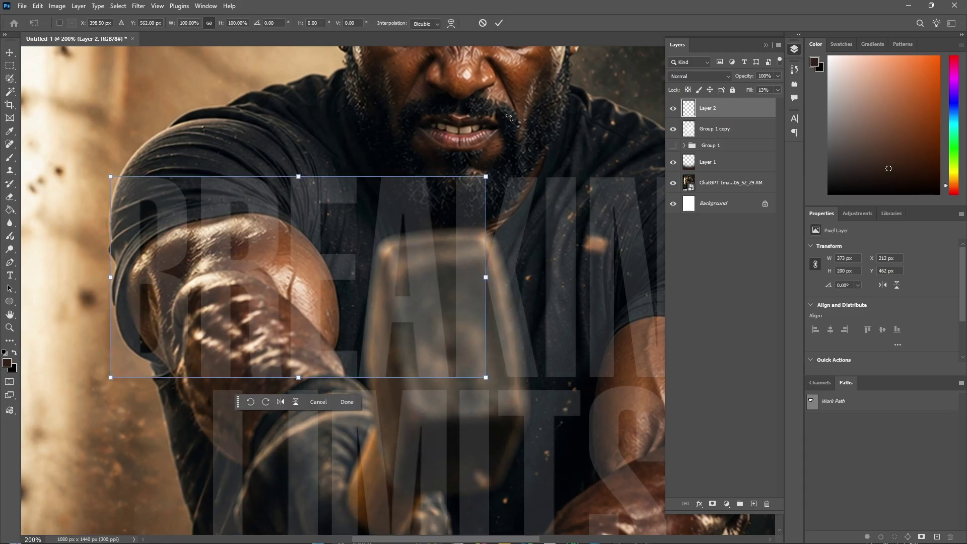
{"action": "left_click_drag", "start_coordinate": [504, 166], "coordinate": [491, 135]}
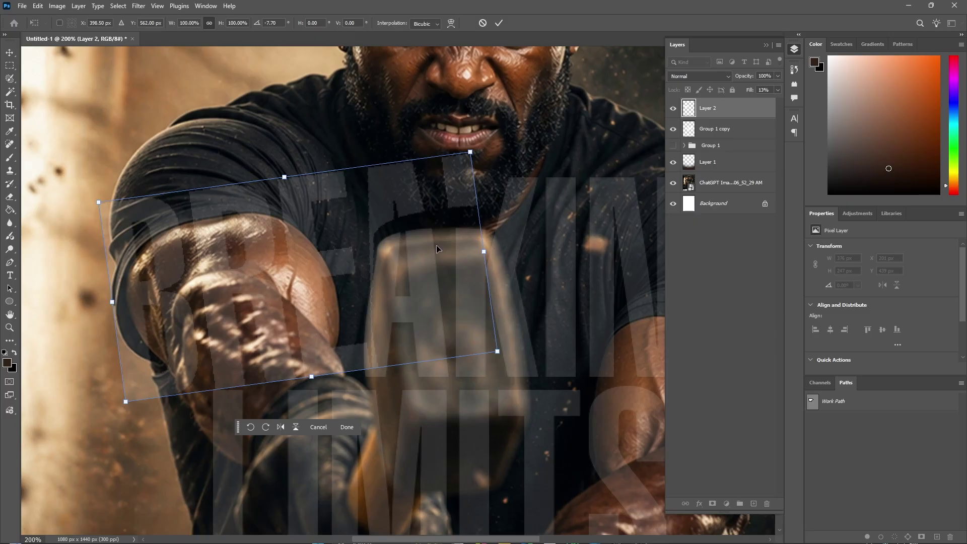
{"action": "left_click_drag", "start_coordinate": [434, 250], "coordinate": [418, 251]}
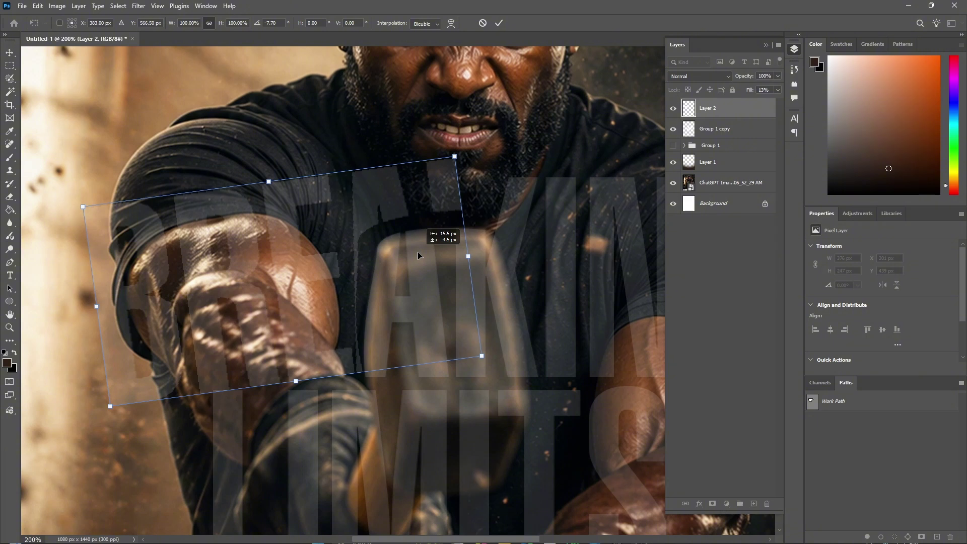
{"action": "left_click_drag", "start_coordinate": [417, 252], "coordinate": [418, 252]}
{"action": "key", "text": "Return"}
{"action": "key", "text": "p"}
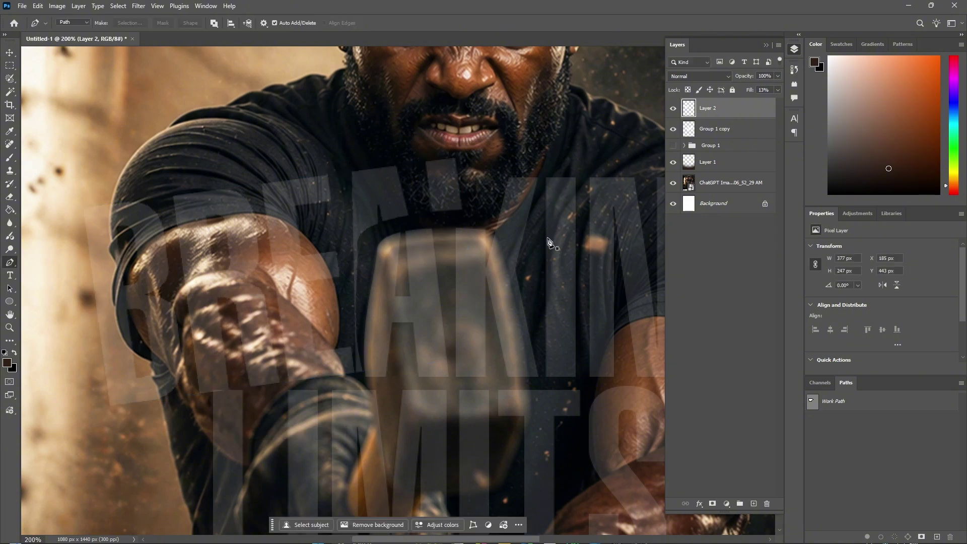
Step: Raise the fill of the tilted first part of BREAKING to 100%
{"action": "left_click", "coordinate": [778, 90]}
{"action": "left_click_drag", "start_coordinate": [747, 100], "coordinate": [782, 104]}
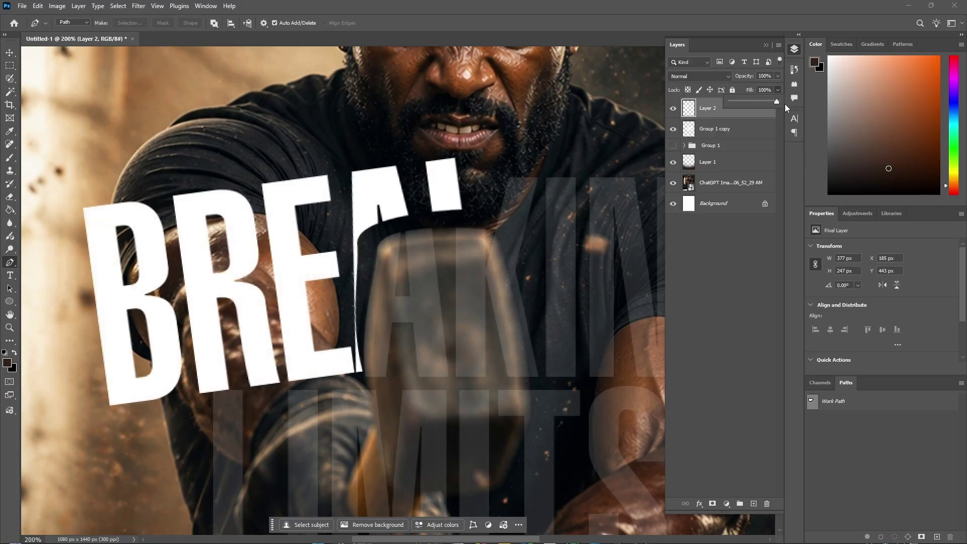
{"action": "scroll", "coordinate": [441, 302], "scroll_direction": "down", "scroll_amount": 3}
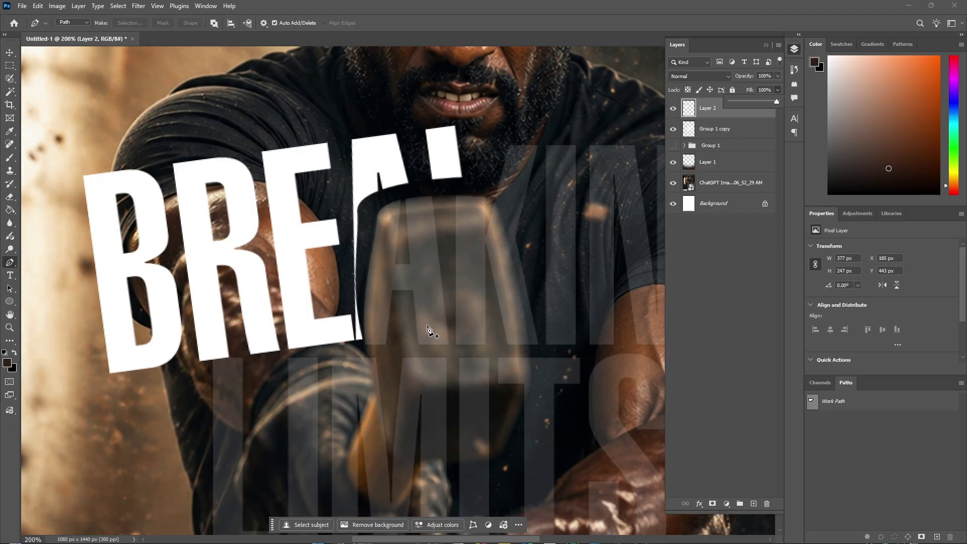
{"action": "left_click", "coordinate": [9, 328]}
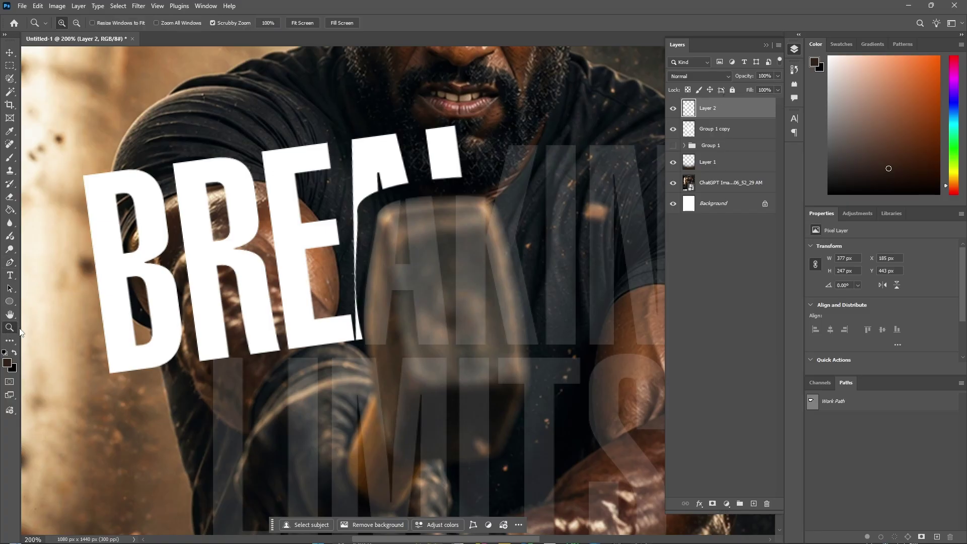
{"action": "left_click", "coordinate": [281, 241], "text": "alt"}
{"action": "left_click", "coordinate": [280, 241], "text": "alt"}
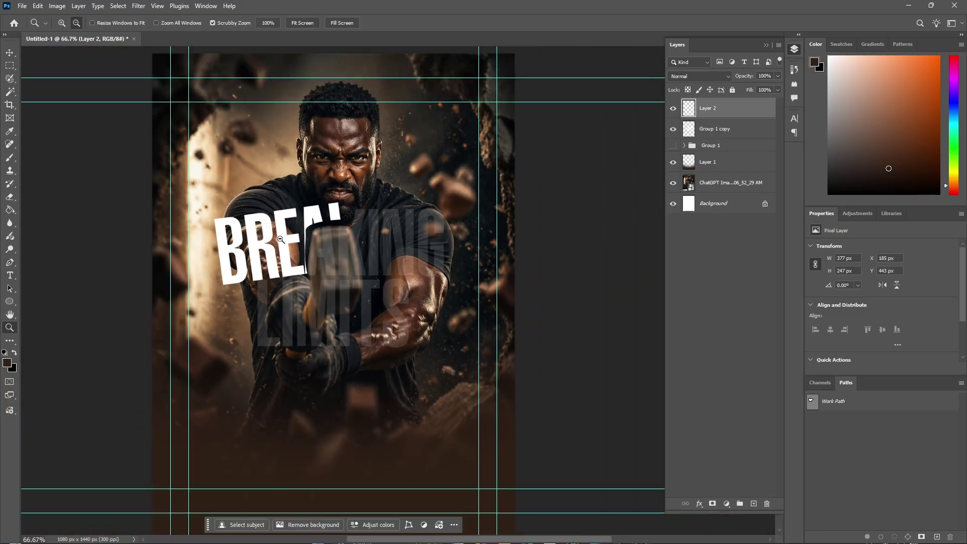
Step: On the merged text layer, start a Pen path down the hammer head's side facing ING, with a corner point turning beneath the letters
{"action": "left_click", "coordinate": [337, 231]}
{"action": "left_click", "coordinate": [337, 231]}
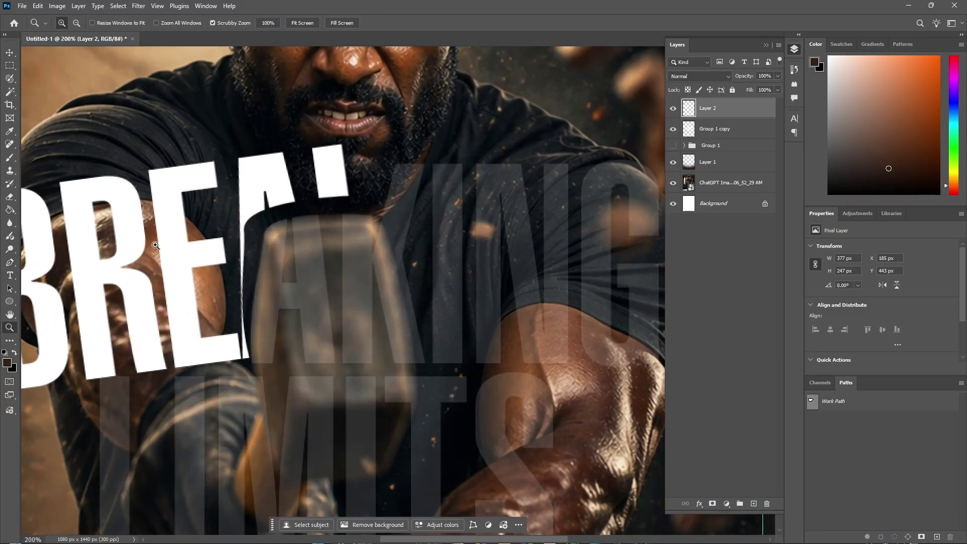
{"action": "left_click", "coordinate": [11, 263]}
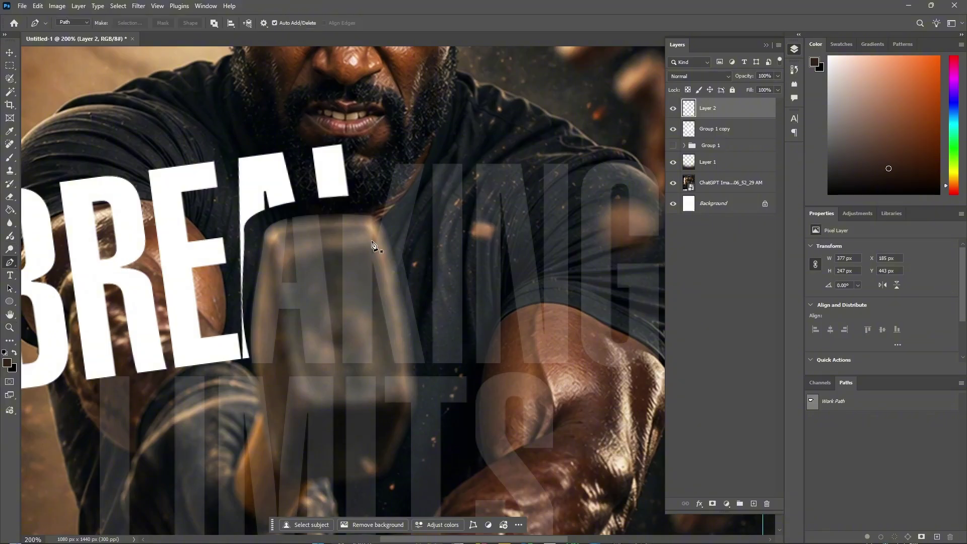
{"action": "left_click", "coordinate": [741, 132]}
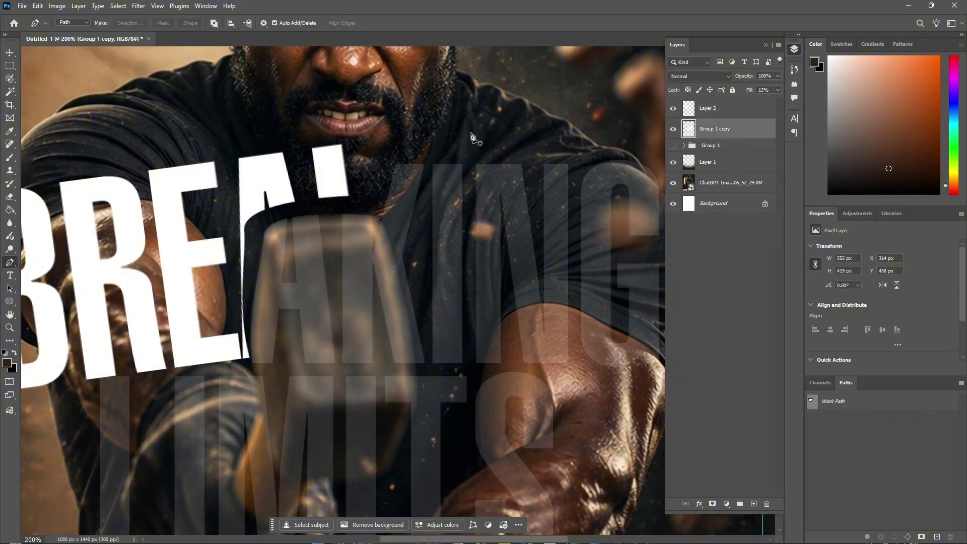
{"action": "left_click", "coordinate": [379, 221]}
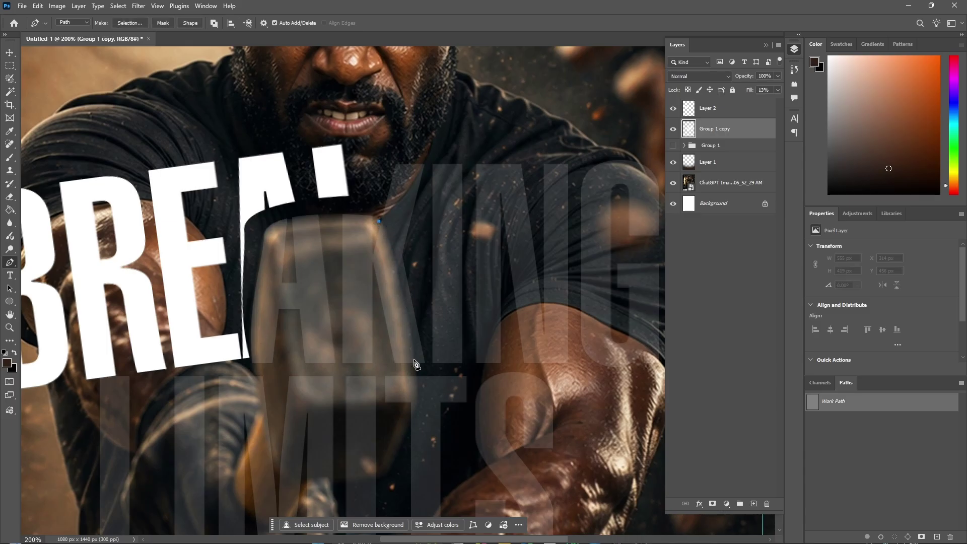
{"action": "left_click_drag", "start_coordinate": [415, 362], "coordinate": [418, 426]}
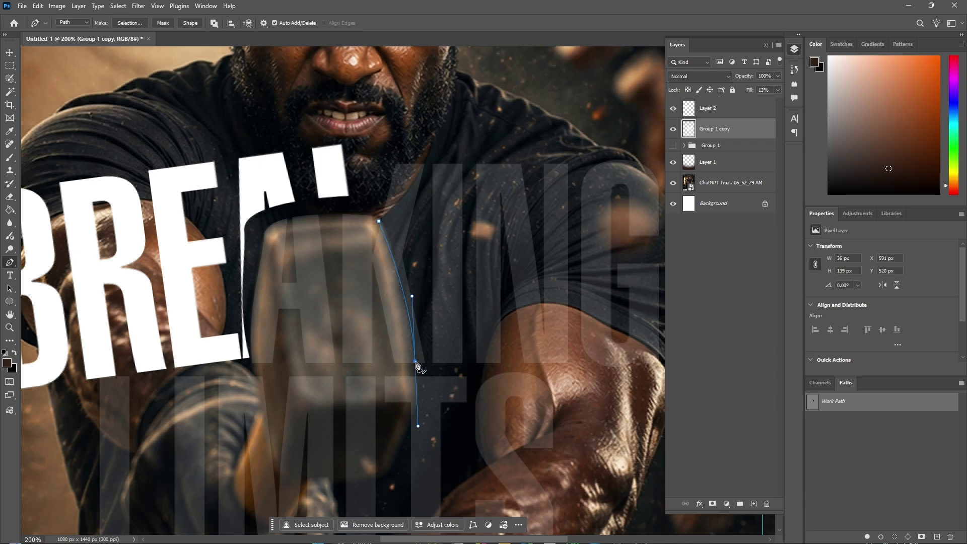
{"action": "left_click", "coordinate": [416, 362]}
{"action": "left_click_drag", "start_coordinate": [438, 370], "coordinate": [445, 371]}
{"action": "left_click_drag", "start_coordinate": [613, 373], "coordinate": [663, 381]}
{"action": "left_click", "coordinate": [673, 377]}
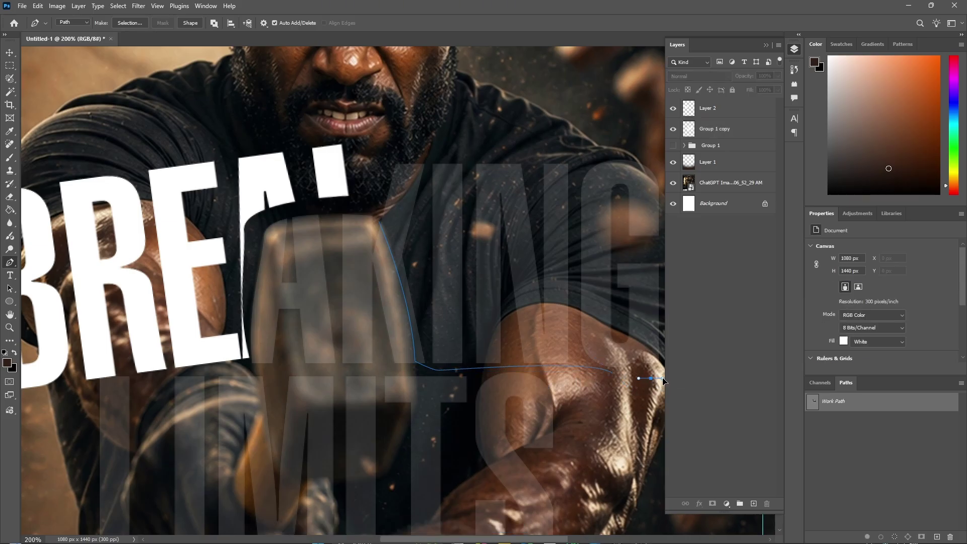
{"action": "key", "text": "ctrl+z"}
{"action": "key", "text": "ctrl+z"}
{"action": "left_click", "coordinate": [606, 376]}
{"action": "key", "text": "ctrl+z"}
Step: Continue the path beneath the last letters of BREAKING, loop it around and above them, and close it at the hammer head's top corner
{"action": "left_click_drag", "start_coordinate": [481, 370], "coordinate": [499, 370]}
{"action": "left_click", "coordinate": [588, 377]}
{"action": "left_click_drag", "start_coordinate": [635, 384], "coordinate": [650, 381]}
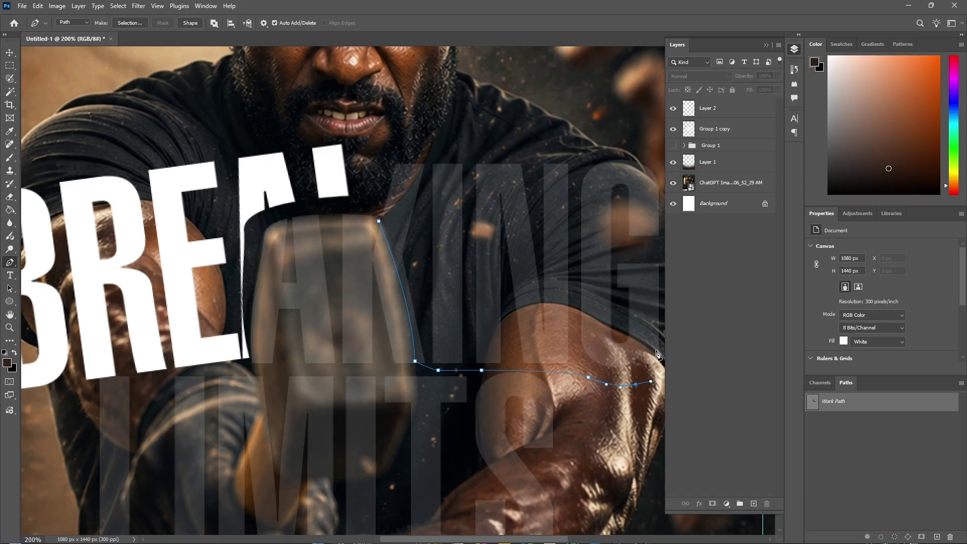
{"action": "left_click", "coordinate": [648, 127]}
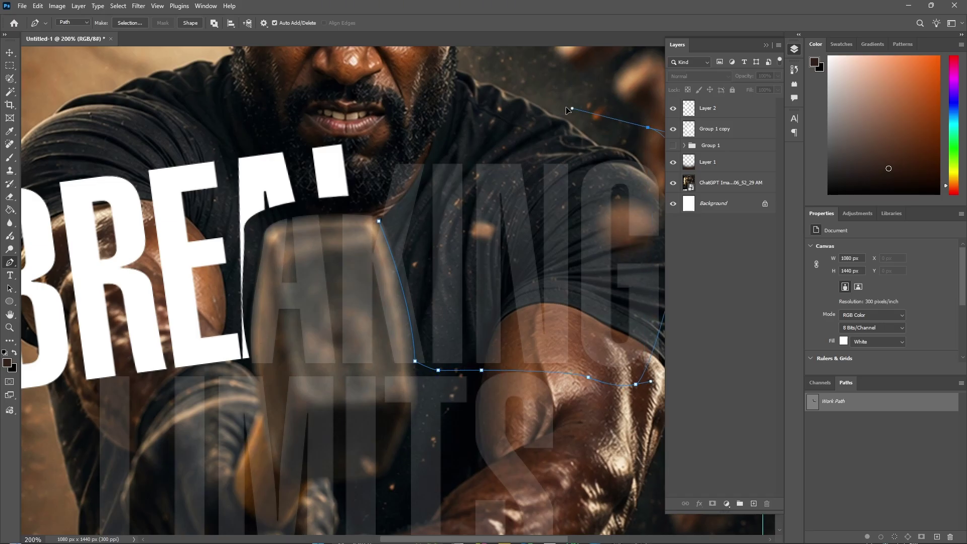
{"action": "left_click", "coordinate": [459, 54]}
{"action": "left_click", "coordinate": [437, 104]}
{"action": "left_click", "coordinate": [362, 132]}
{"action": "left_click", "coordinate": [379, 222]}
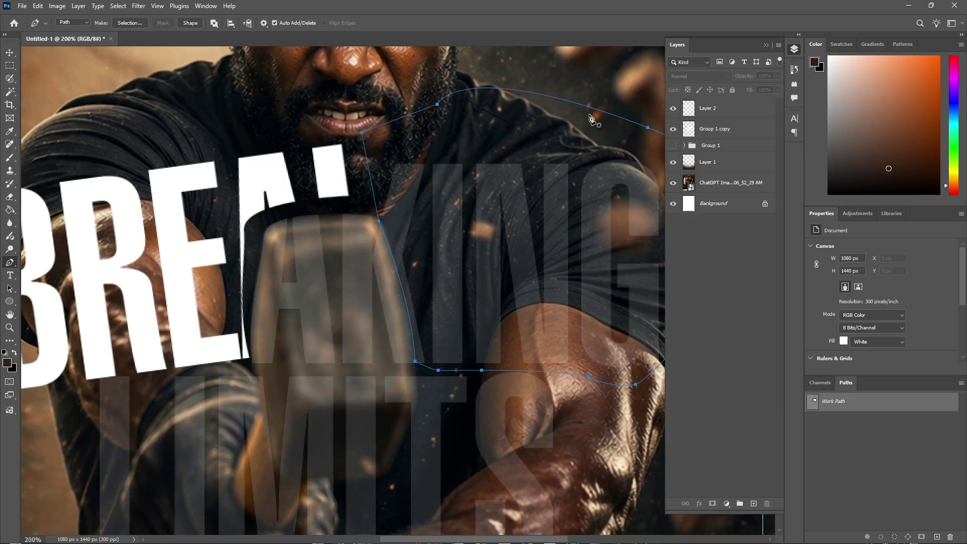
Step: Convert the path into a new anti-aliased selection with 0 pixels feather and cut the selected last letters of BREAKING onto a new layer
{"action": "right_click", "coordinate": [509, 169]}
{"action": "left_click", "coordinate": [546, 211]}
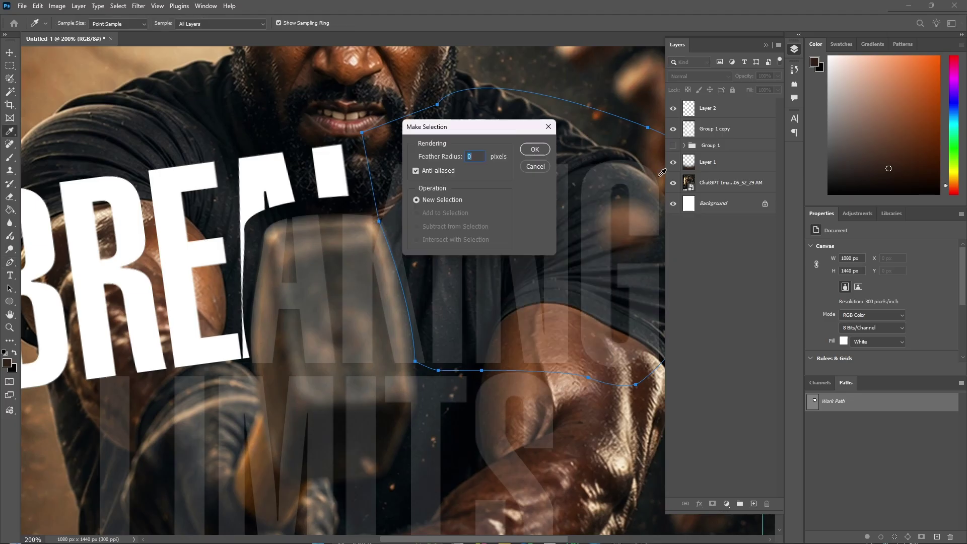
{"action": "left_click", "coordinate": [545, 152]}
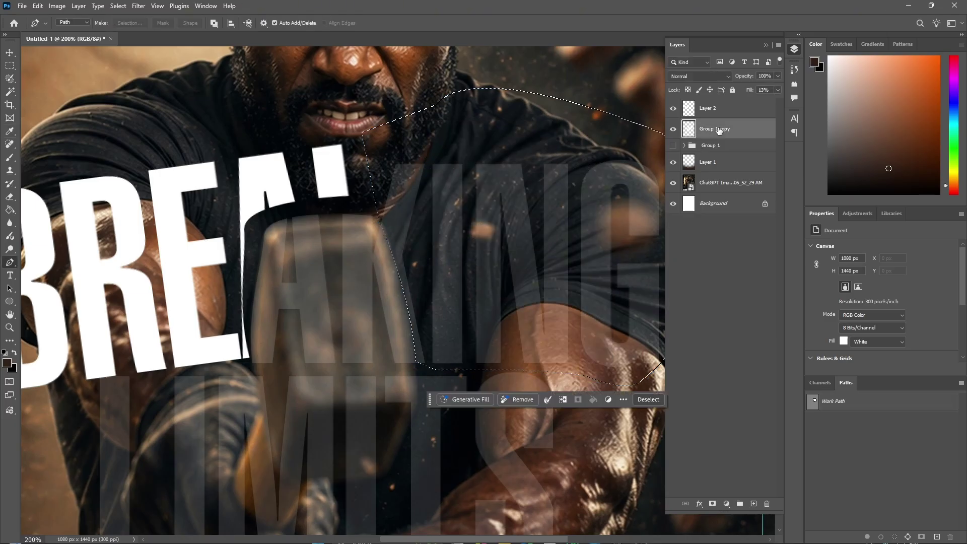
{"action": "left_click", "coordinate": [78, 6]}
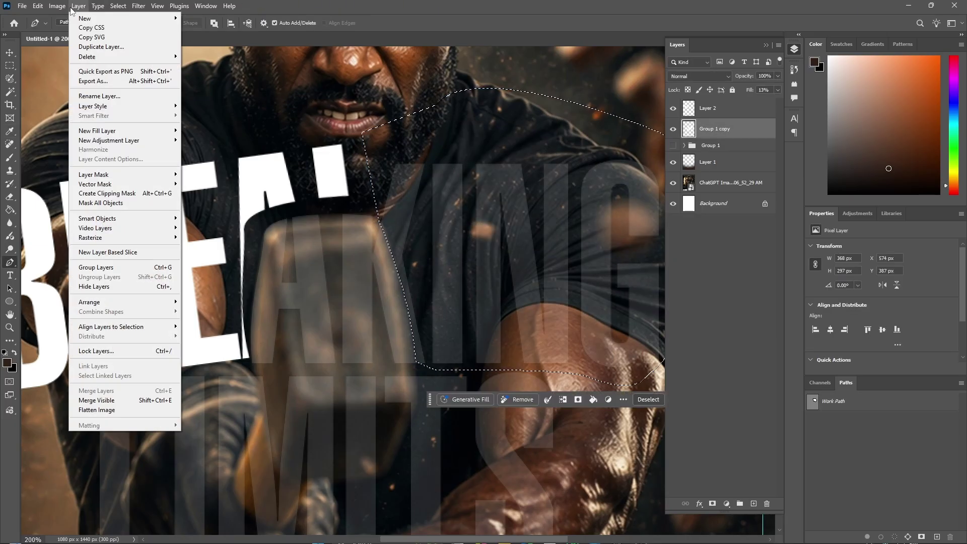
{"action": "mouse_move", "coordinate": [85, 19]}
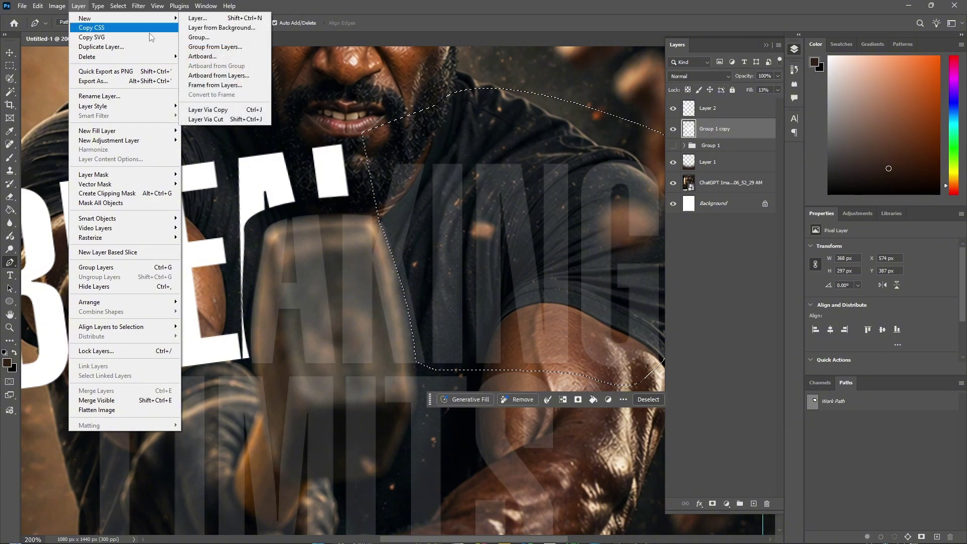
{"action": "left_click", "coordinate": [239, 121]}
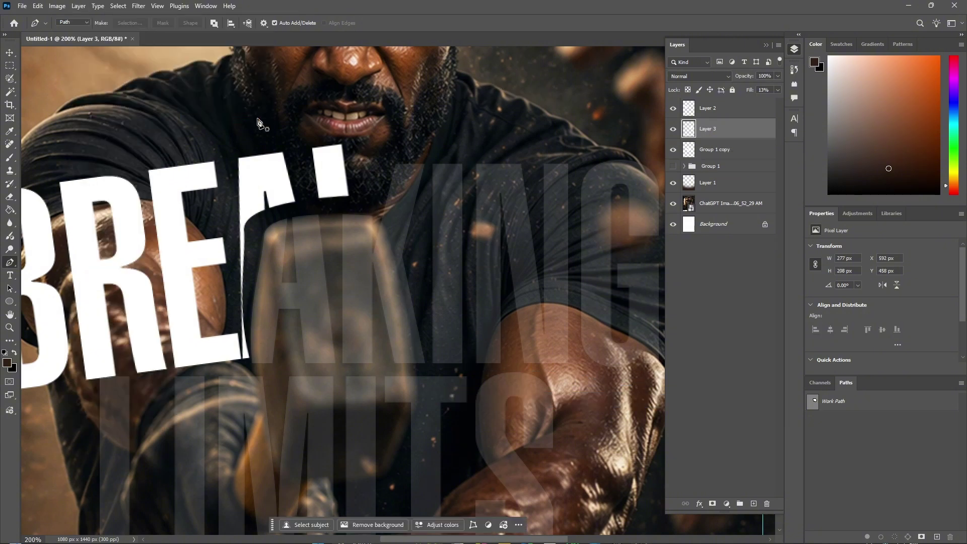
Step: Rotate the cut last part of BREAKING to 5.38° and move it about 16 px right, away from the hammer head
{"action": "key", "text": "ctrl+t"}
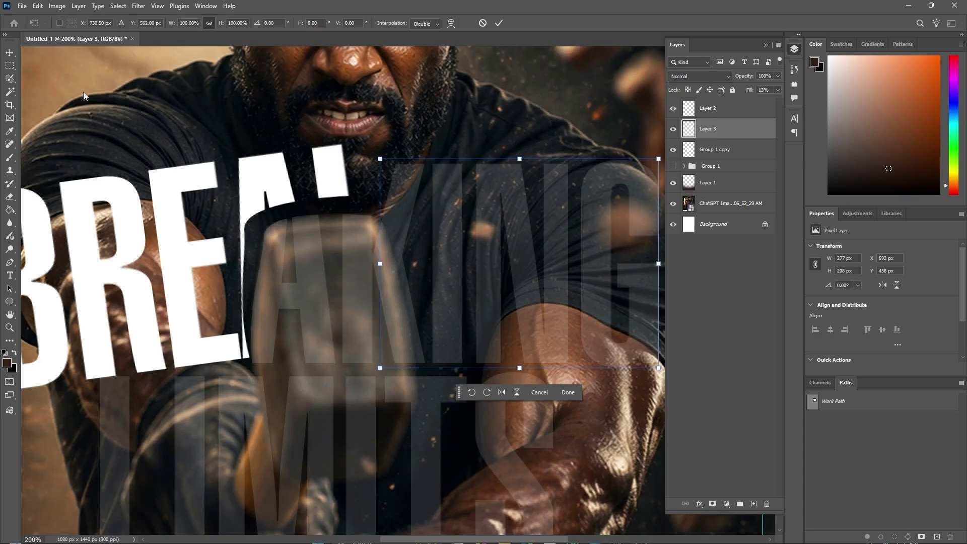
{"action": "left_click_drag", "start_coordinate": [378, 128], "coordinate": [393, 114]}
{"action": "left_click_drag", "start_coordinate": [417, 222], "coordinate": [432, 222]}
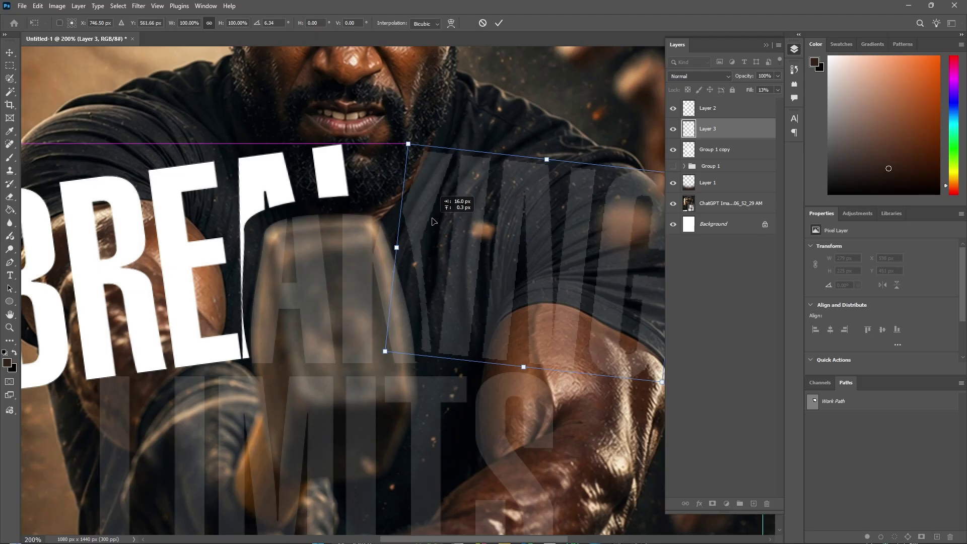
{"action": "left_click_drag", "start_coordinate": [432, 221], "coordinate": [432, 222]}
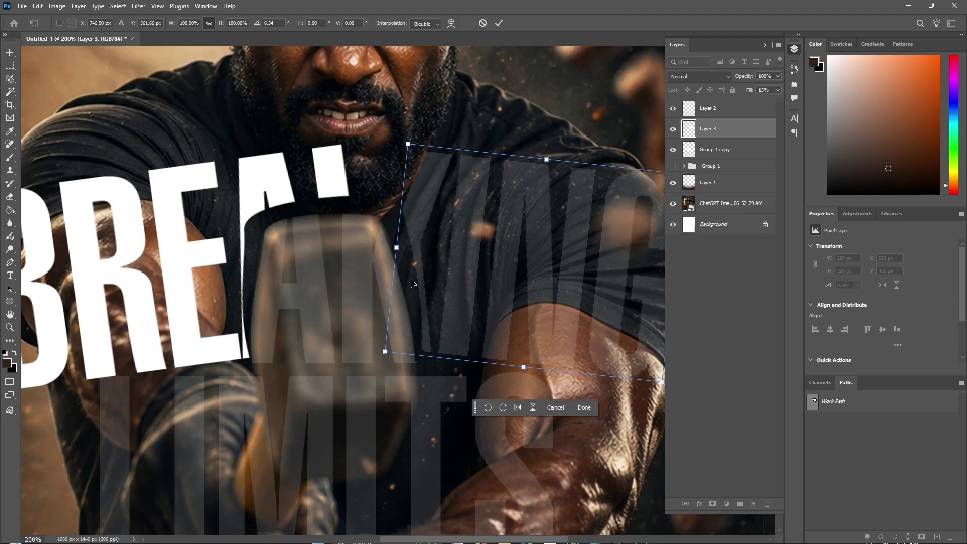
{"action": "left_click_drag", "start_coordinate": [369, 362], "coordinate": [374, 363]}
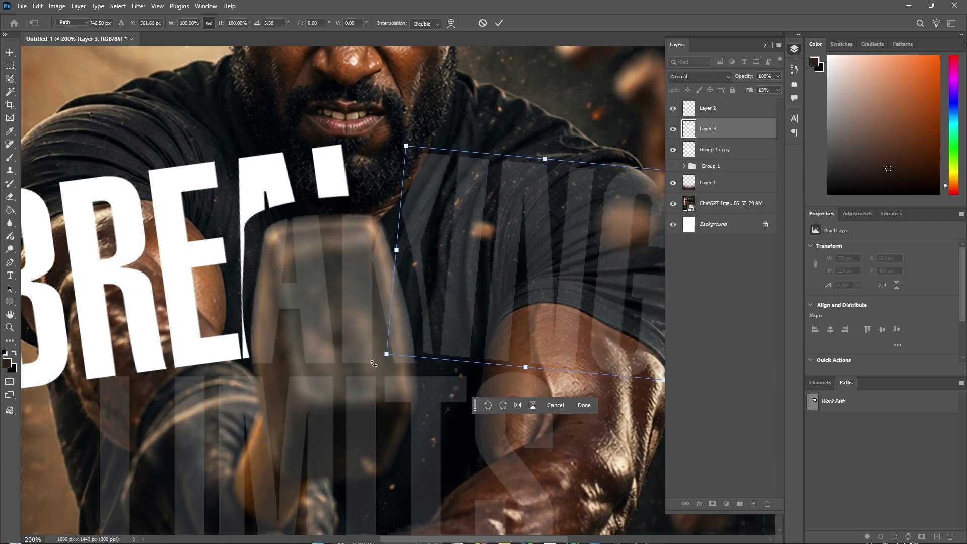
{"action": "key", "text": "Return"}
{"action": "key", "text": "p"}
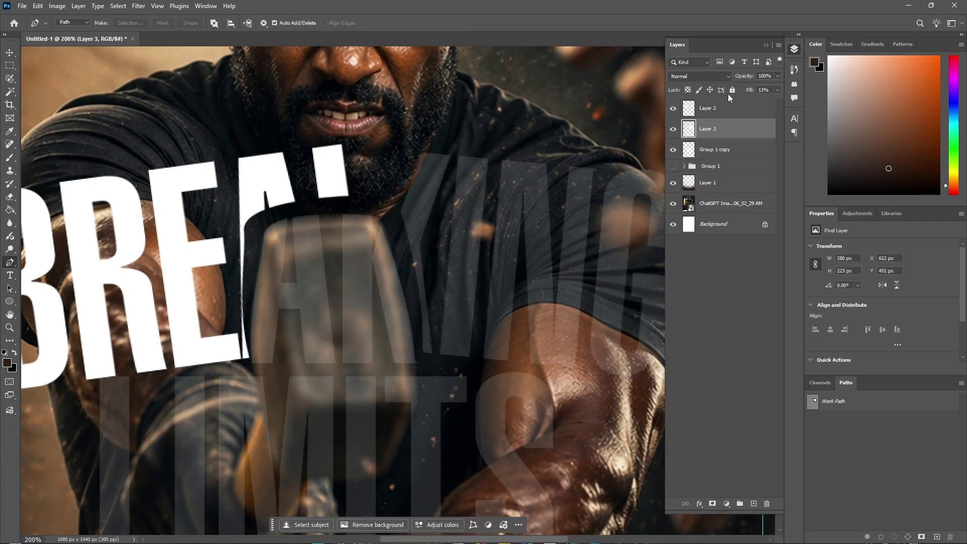
Step: Raise the fill of the tilted last part of BREAKING to 100%
{"action": "left_click", "coordinate": [778, 88]}
{"action": "left_click_drag", "start_coordinate": [744, 104], "coordinate": [785, 109]}
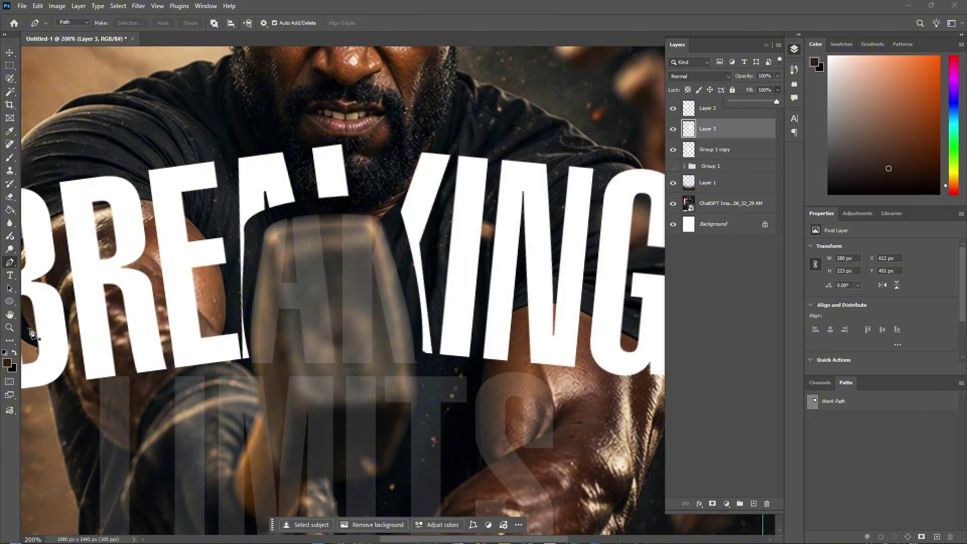
{"action": "left_click", "coordinate": [11, 328]}
{"action": "left_click", "coordinate": [321, 248], "text": "alt"}
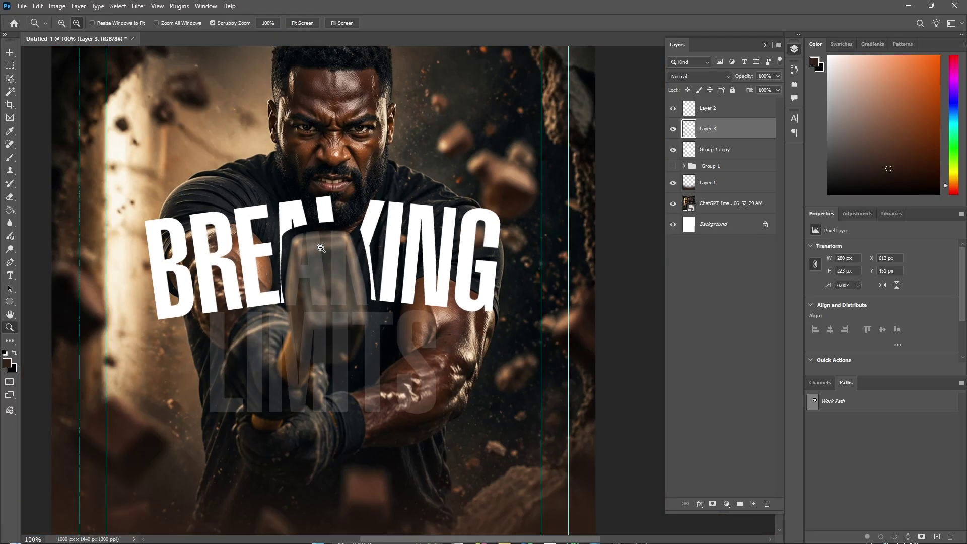
{"action": "left_click", "coordinate": [321, 248], "text": "alt"}
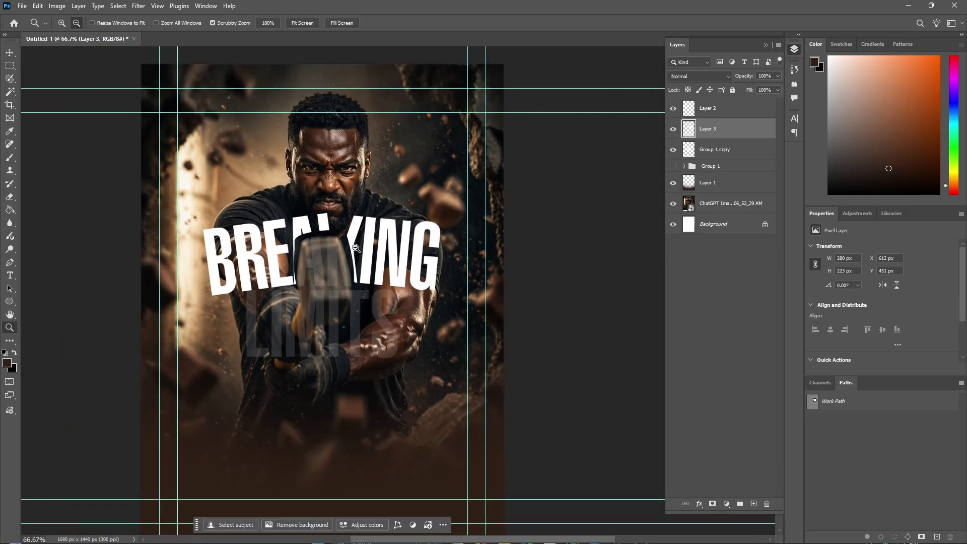
Step: Move the tilted last part of BREAKING straight down about 21 px
{"action": "left_click", "coordinate": [341, 277]}
{"action": "left_click", "coordinate": [339, 277]}
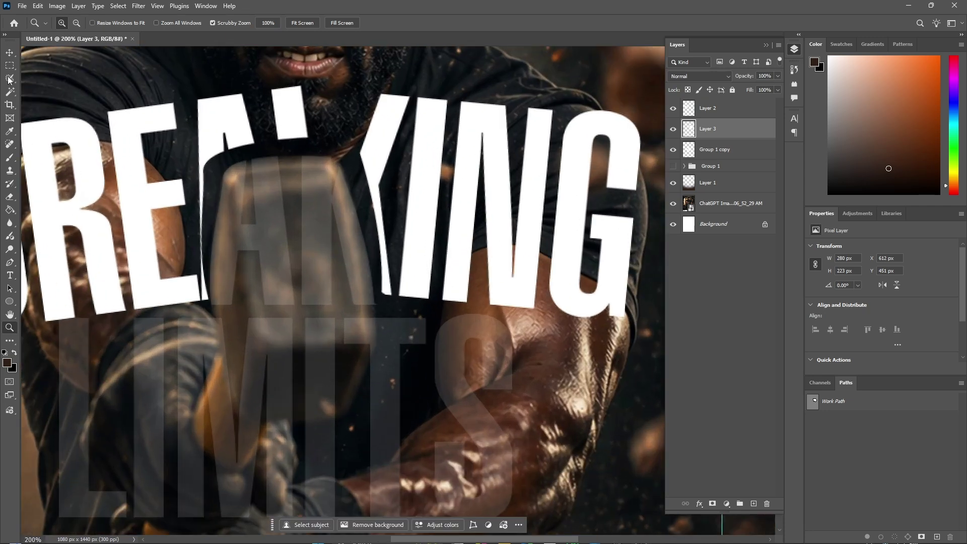
{"action": "left_click", "coordinate": [10, 53]}
{"action": "left_click_drag", "start_coordinate": [372, 177], "coordinate": [376, 196]}
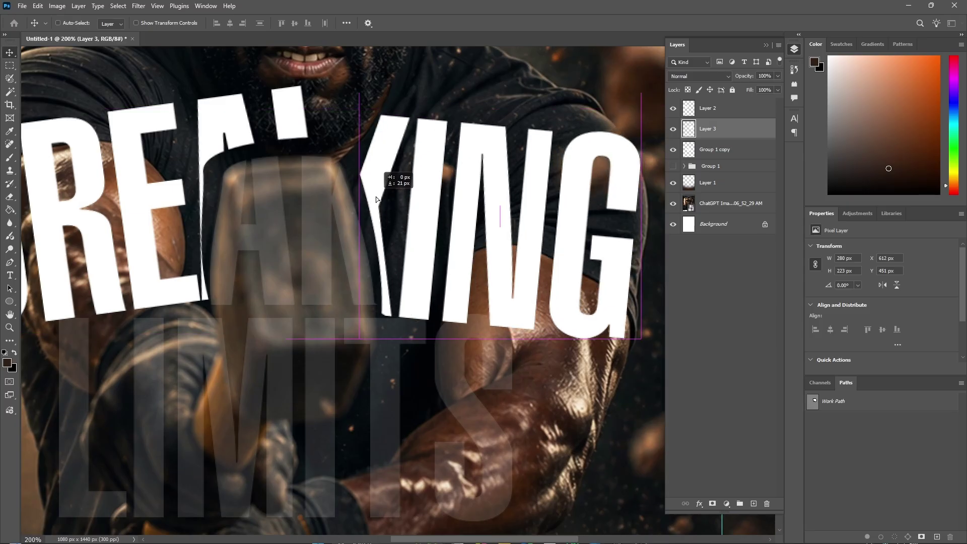
{"action": "left_click_drag", "start_coordinate": [376, 197], "coordinate": [376, 197]}
{"action": "scroll", "coordinate": [307, 169], "scroll_direction": "up", "scroll_amount": 2}
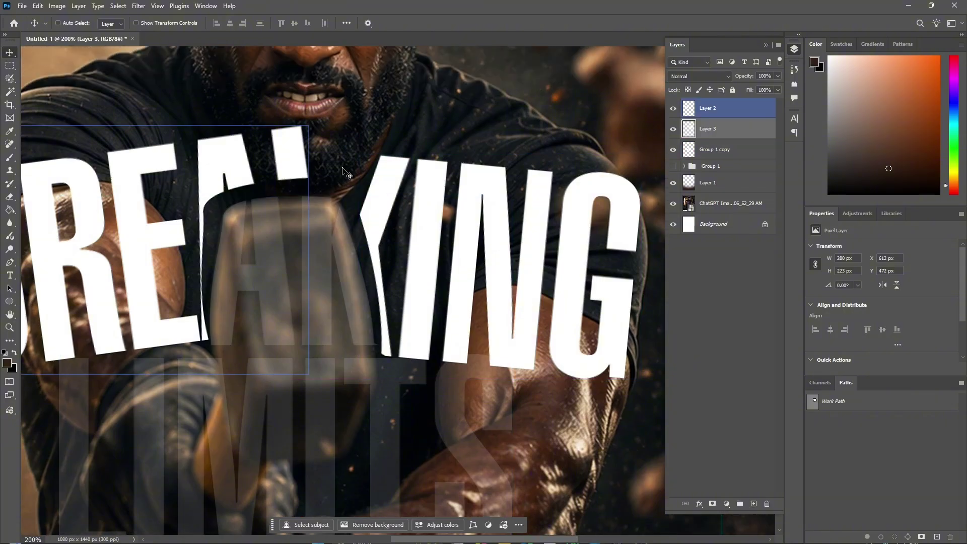
Step: Rename the layer holding the last part of BREAKING as King and the layer holding its first part as Brea
{"action": "left_click", "coordinate": [697, 114]}
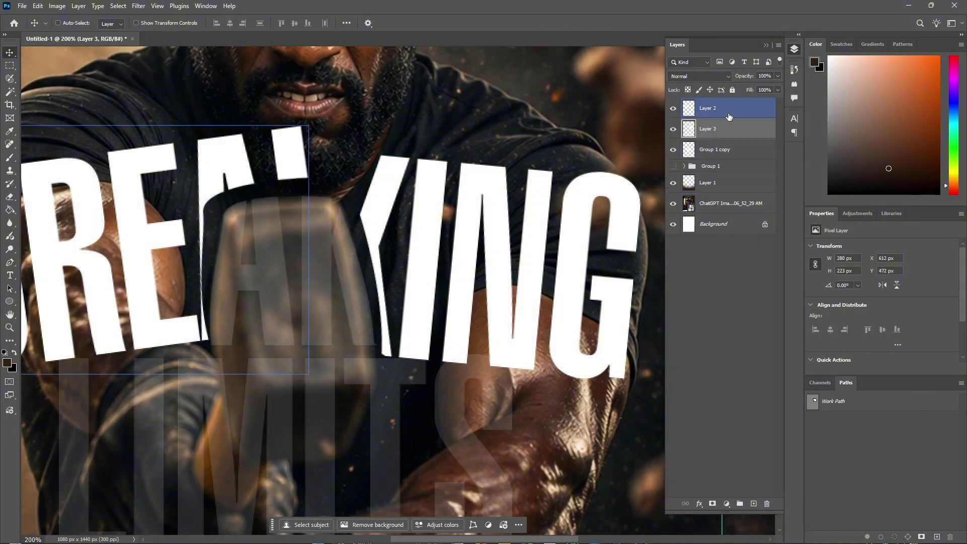
{"action": "left_click", "coordinate": [674, 112]}
{"action": "left_click", "coordinate": [674, 112]}
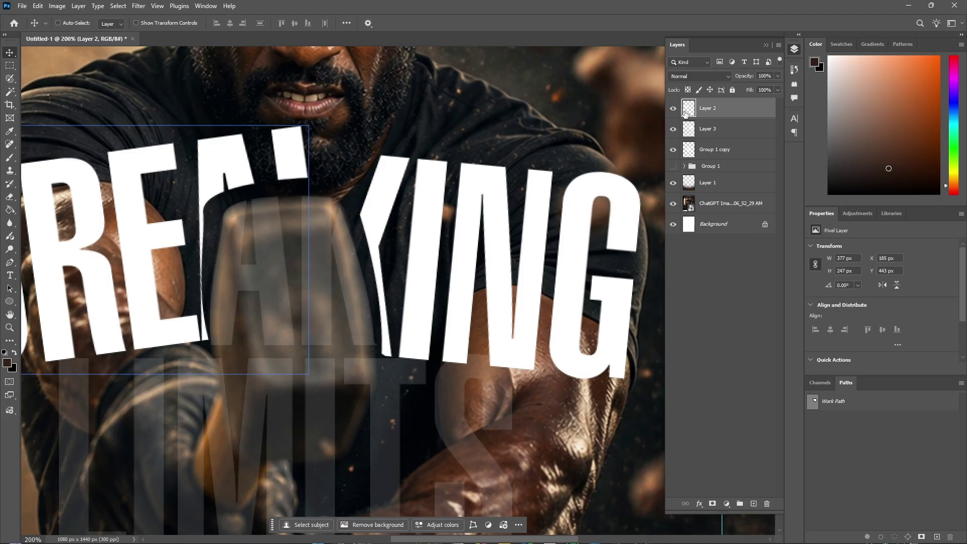
{"action": "double_click", "coordinate": [707, 130]}
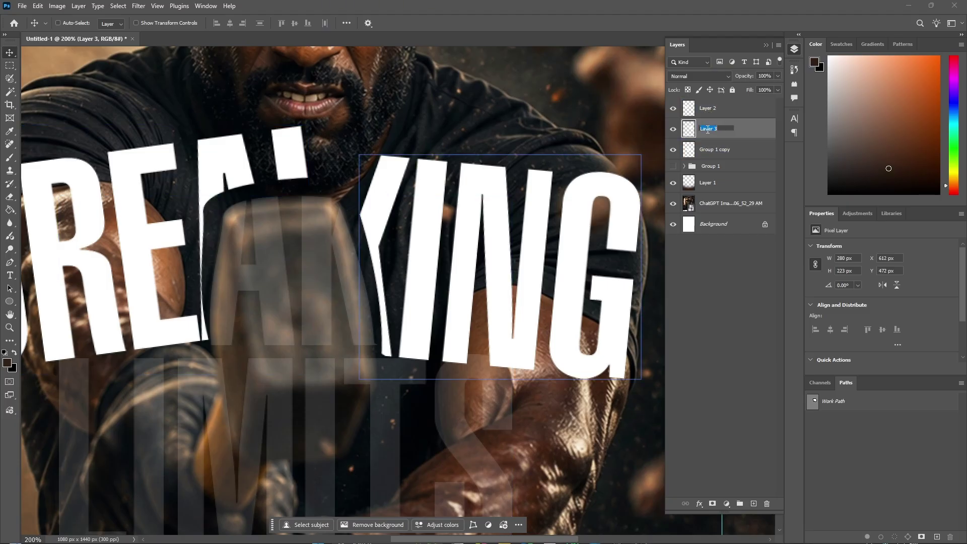
{"action": "type", "text": "King"}
{"action": "key", "text": "Return"}
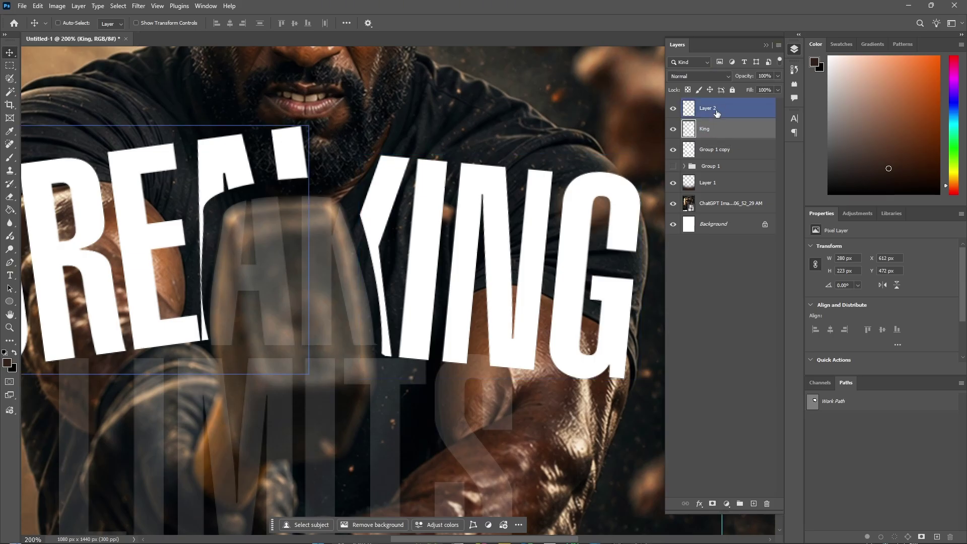
{"action": "double_click", "coordinate": [708, 108]}
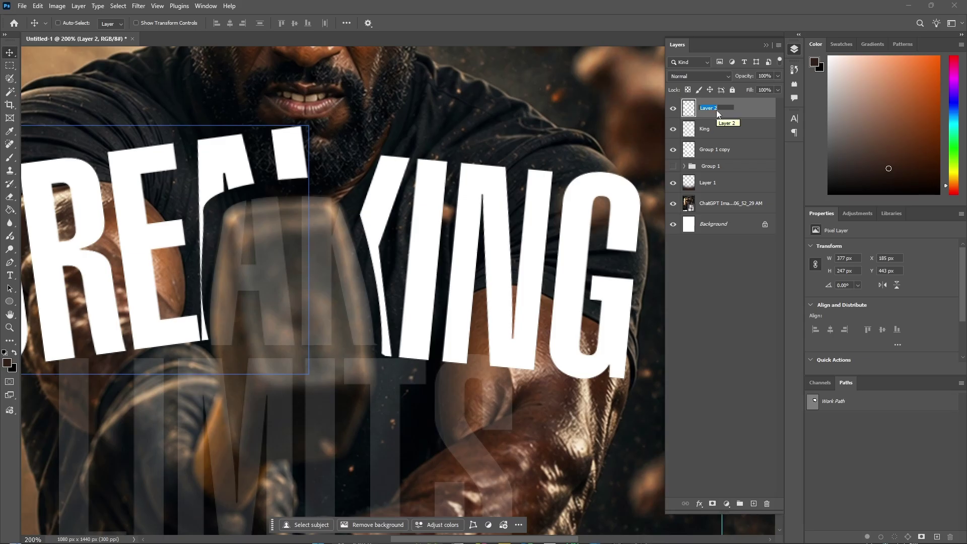
{"action": "type", "text": "Brea"}
{"action": "key", "text": "Return"}
Step: Select the loose upper fragment of the K on the Brea layer with a rectangular marquee and cut it onto a new layer
{"action": "left_click", "coordinate": [5, 65]}
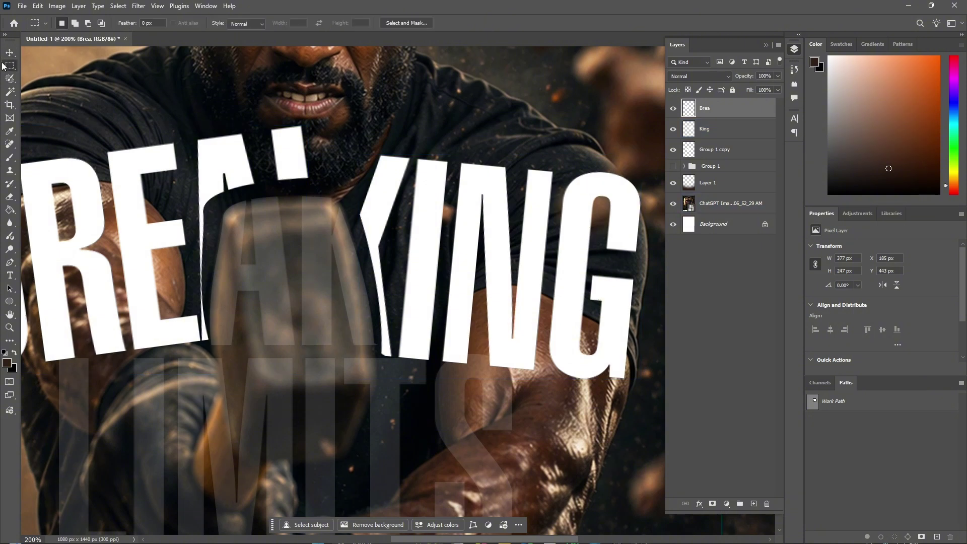
{"action": "left_click", "coordinate": [674, 108]}
{"action": "left_click", "coordinate": [673, 108]}
{"action": "mouse_move", "coordinate": [325, 190]}
{"action": "left_mouse_down"}
{"action": "mouse_move", "coordinate": [276, 88]}
{"action": "mouse_move", "coordinate": [264, 111]}
{"action": "left_mouse_up"}
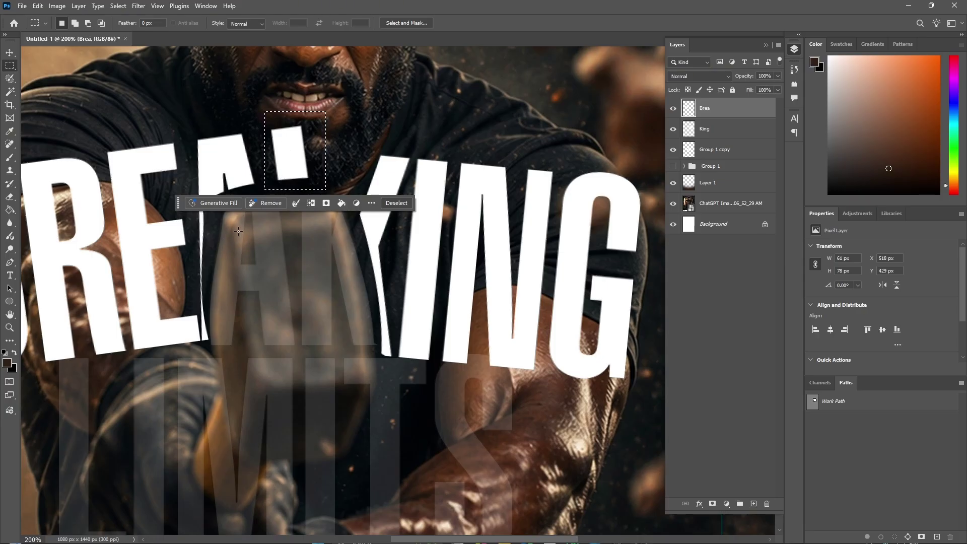
{"action": "left_click", "coordinate": [78, 5]}
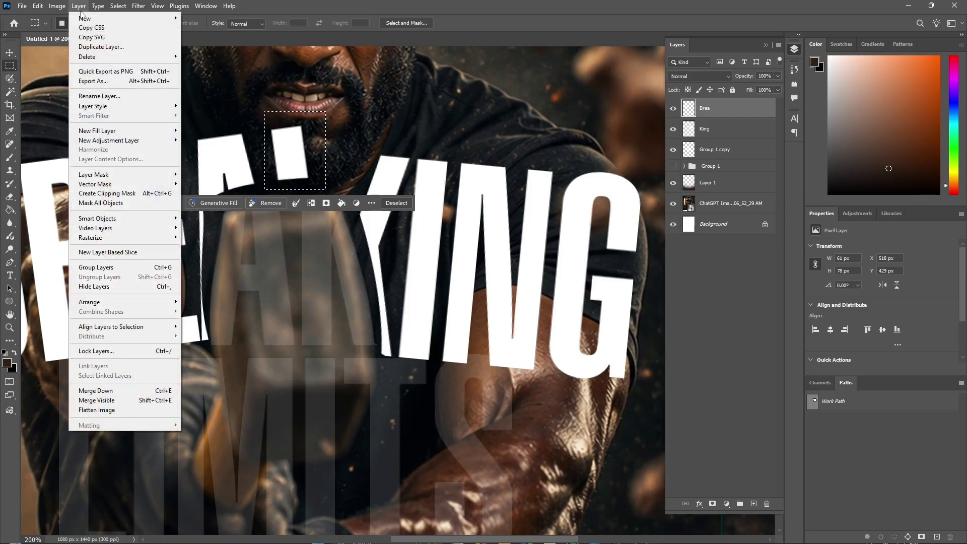
{"action": "mouse_move", "coordinate": [84, 18]}
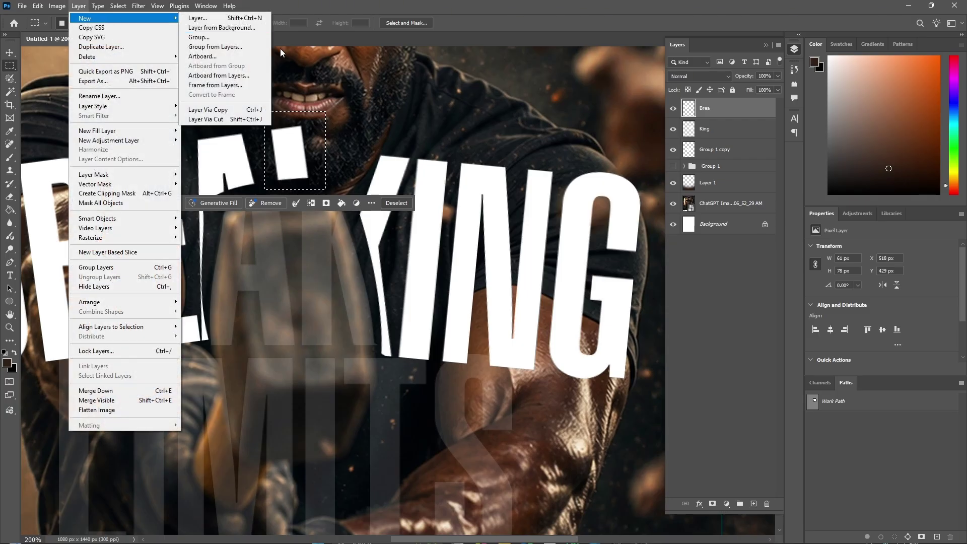
{"action": "left_click", "coordinate": [234, 120]}
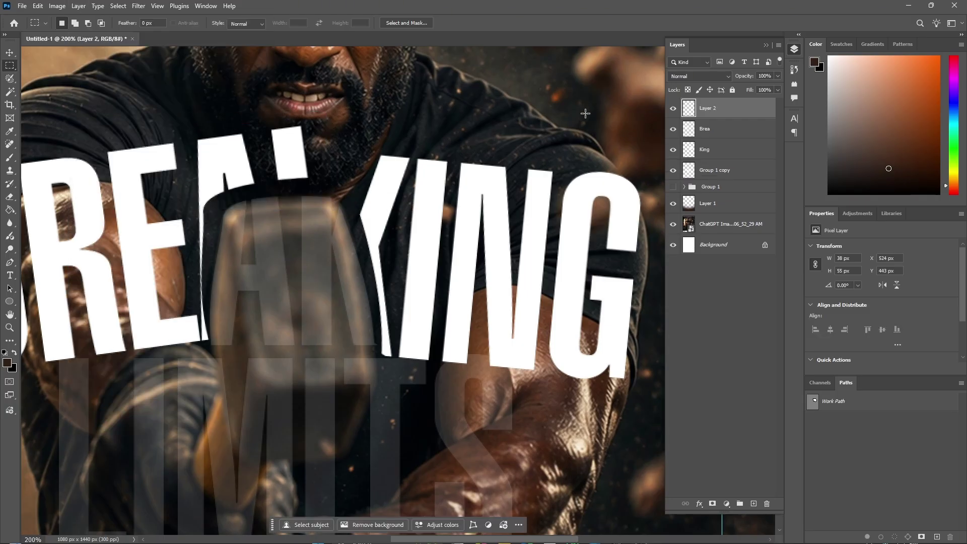
Step: Rotate the cut K fragment to about -23.17° and move it about 30 px right and 10 px down, towards the last letters
{"action": "key", "text": "ctrl+t"}
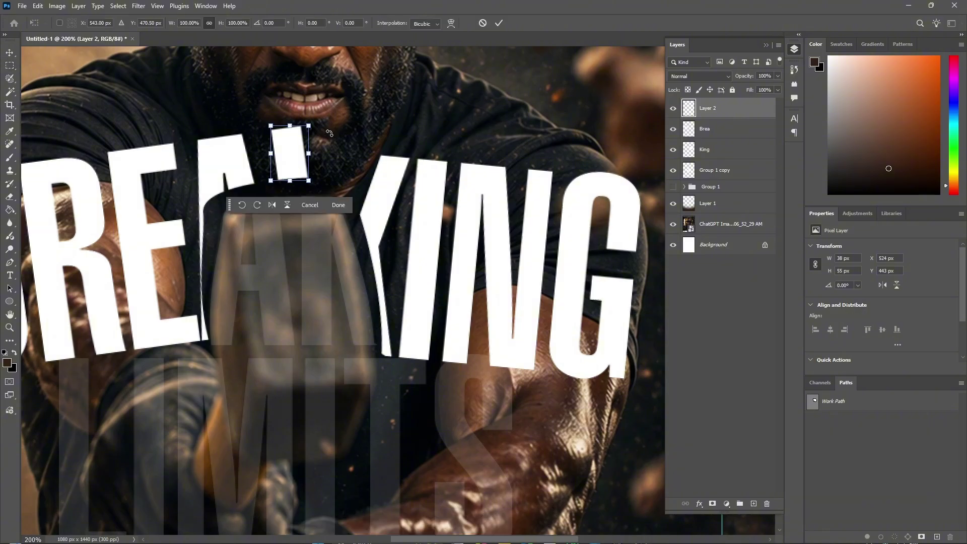
{"action": "left_click_drag", "start_coordinate": [329, 118], "coordinate": [314, 104]}
{"action": "left_click_drag", "start_coordinate": [304, 162], "coordinate": [334, 170]}
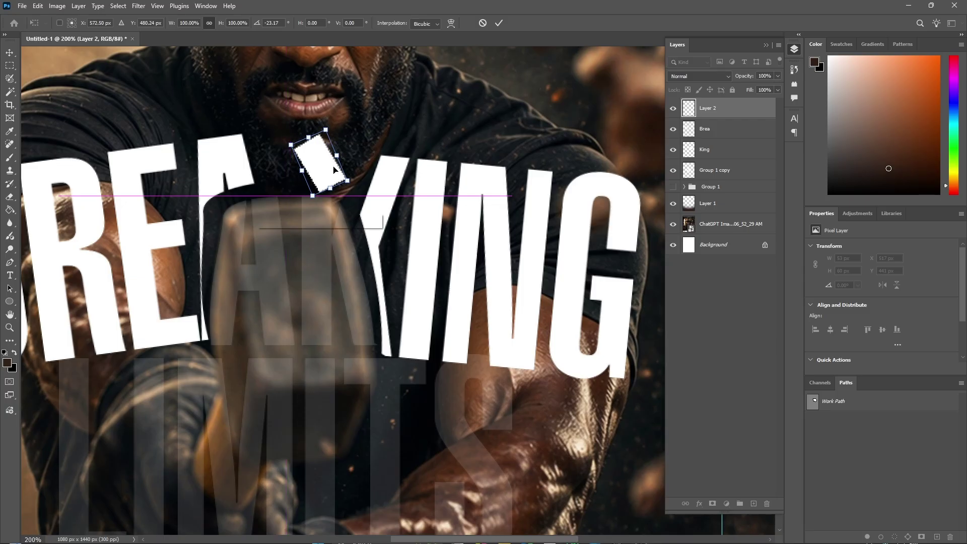
{"action": "key", "text": "Return"}
{"action": "key", "text": "m"}
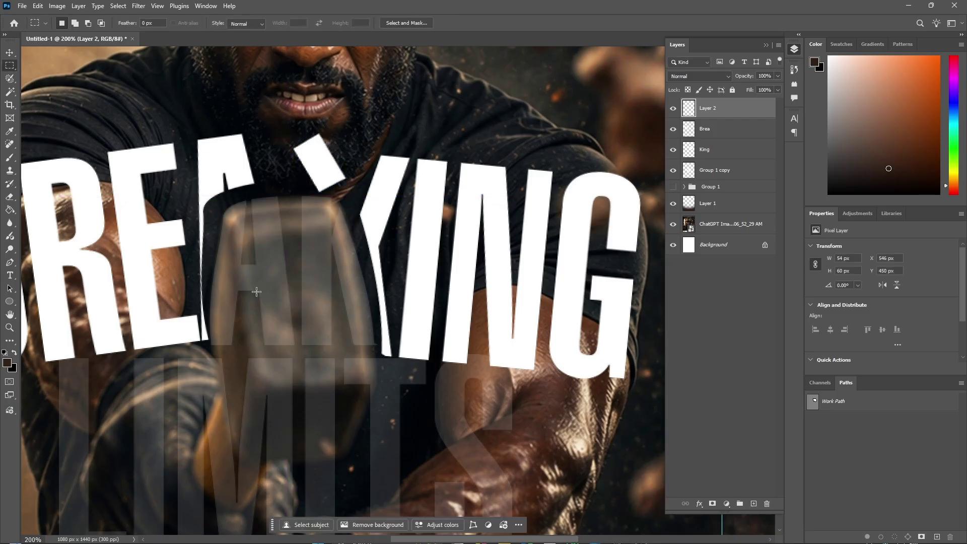
Step: Distort the Brea piece by pulling its lower corner nearest the hammer slightly left
{"action": "left_click", "coordinate": [10, 328]}
{"action": "left_click", "coordinate": [326, 297], "text": "alt"}
{"action": "left_click", "coordinate": [326, 297], "text": "alt"}
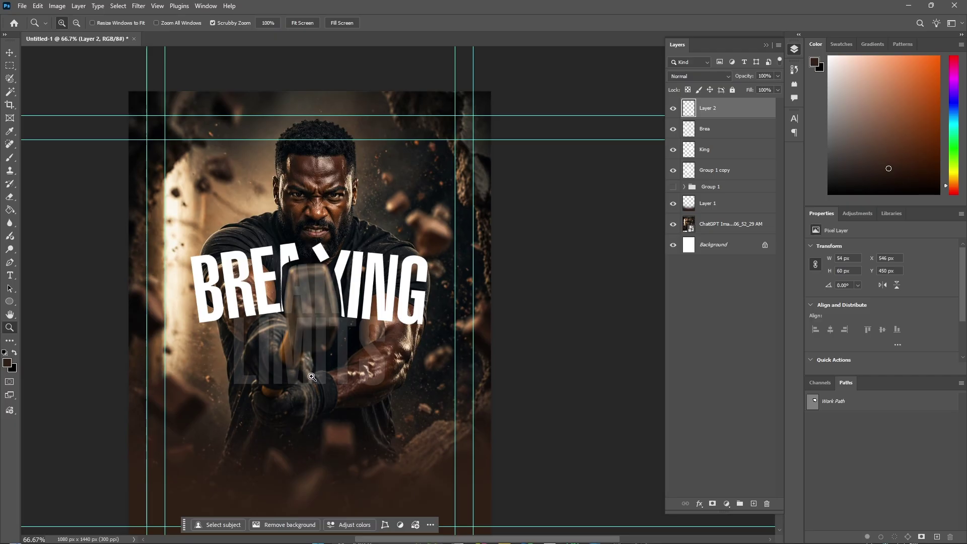
{"action": "scroll", "coordinate": [302, 352], "scroll_direction": "up", "scroll_amount": 1}
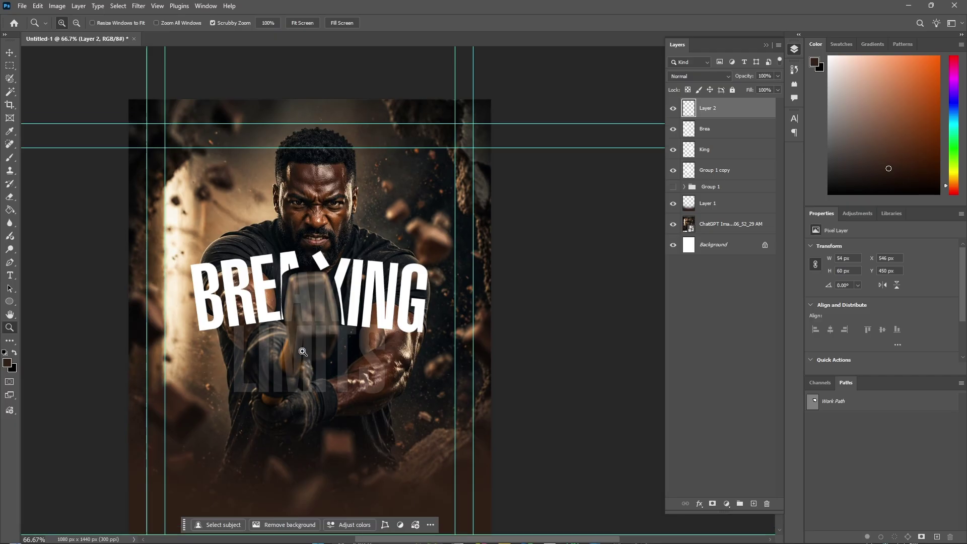
{"action": "left_click", "coordinate": [267, 332]}
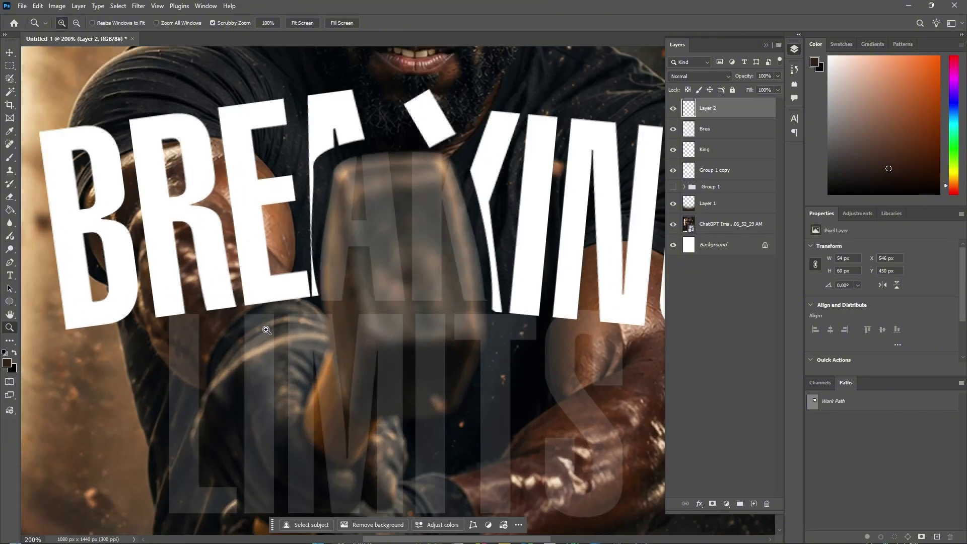
{"action": "left_click", "coordinate": [719, 129]}
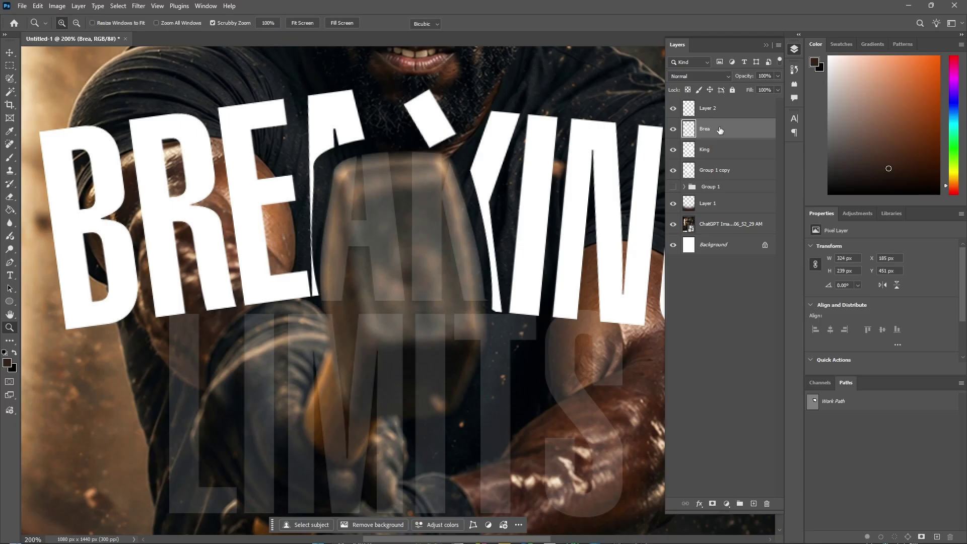
{"action": "key", "text": "ctrl+t"}
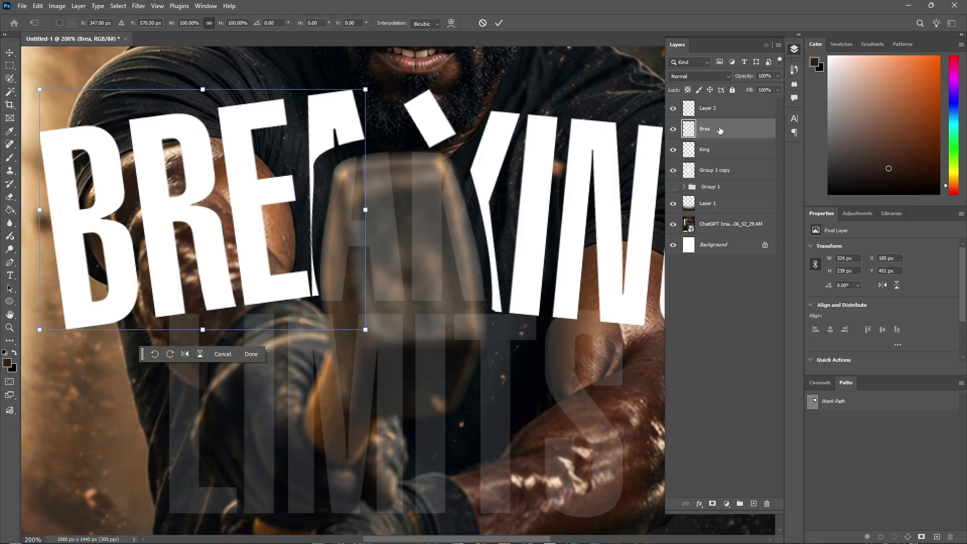
{"action": "right_click", "coordinate": [240, 272]}
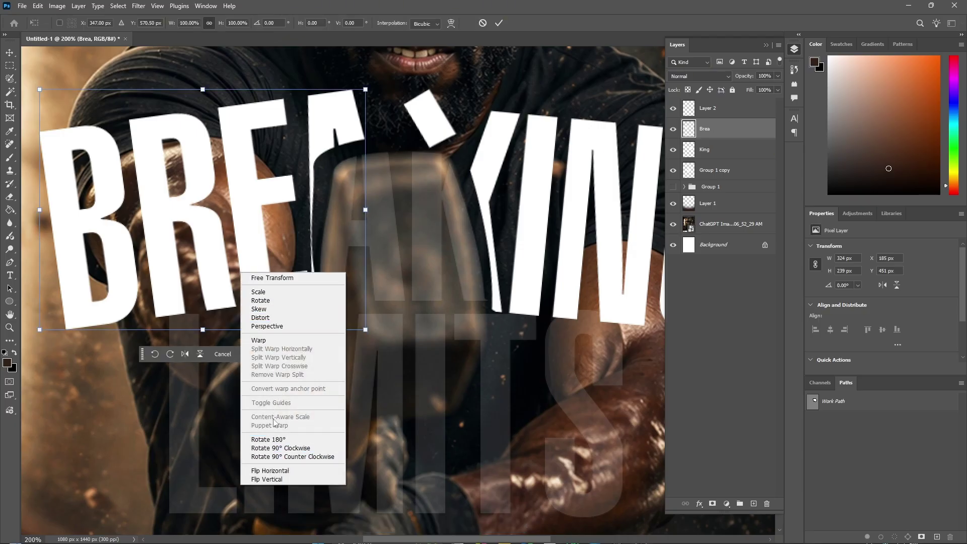
{"action": "left_click", "coordinate": [263, 319]}
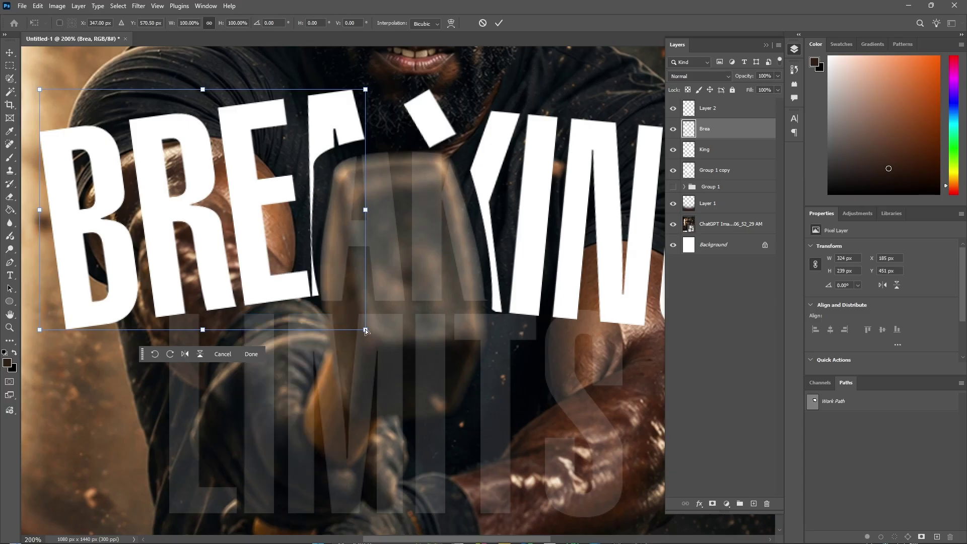
{"action": "left_click_drag", "start_coordinate": [365, 330], "coordinate": [354, 330]}
{"action": "key", "text": "Return"}
{"action": "key", "text": "z"}
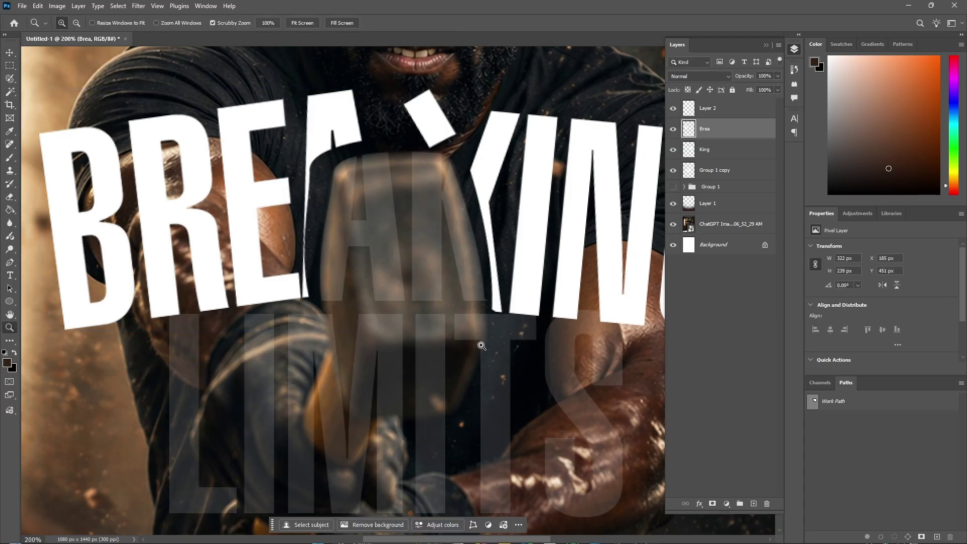
Step: Distort the King piece by raising its lower corner nearest the hammer about 17 px
{"action": "key", "text": "v"}
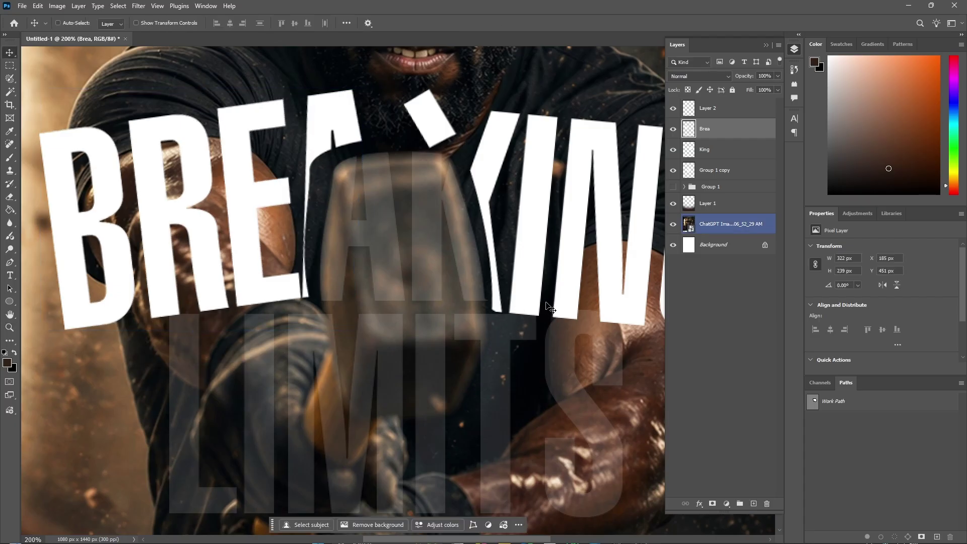
{"action": "right_click", "coordinate": [529, 302]}
{"action": "left_click", "coordinate": [549, 304]}
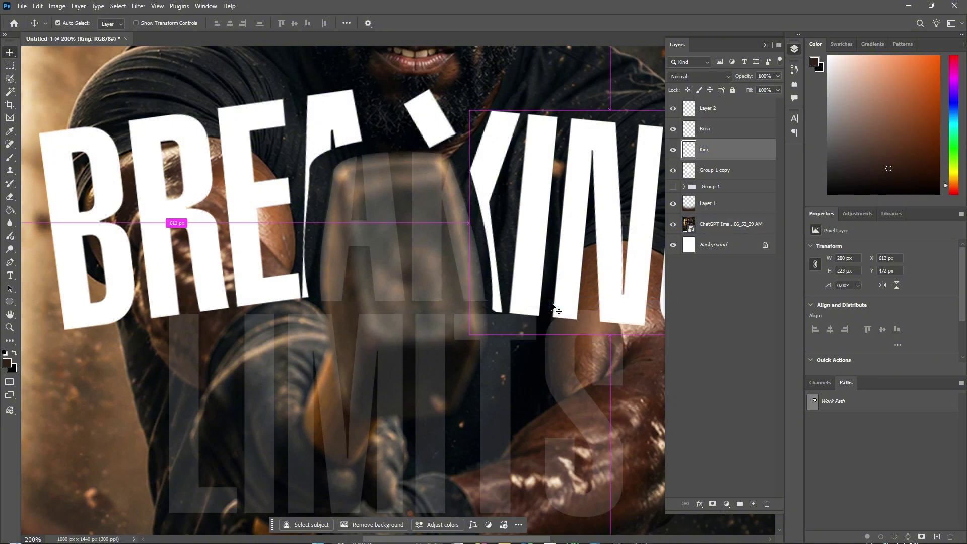
{"action": "key", "text": "ctrl+t"}
{"action": "right_click", "coordinate": [550, 301]}
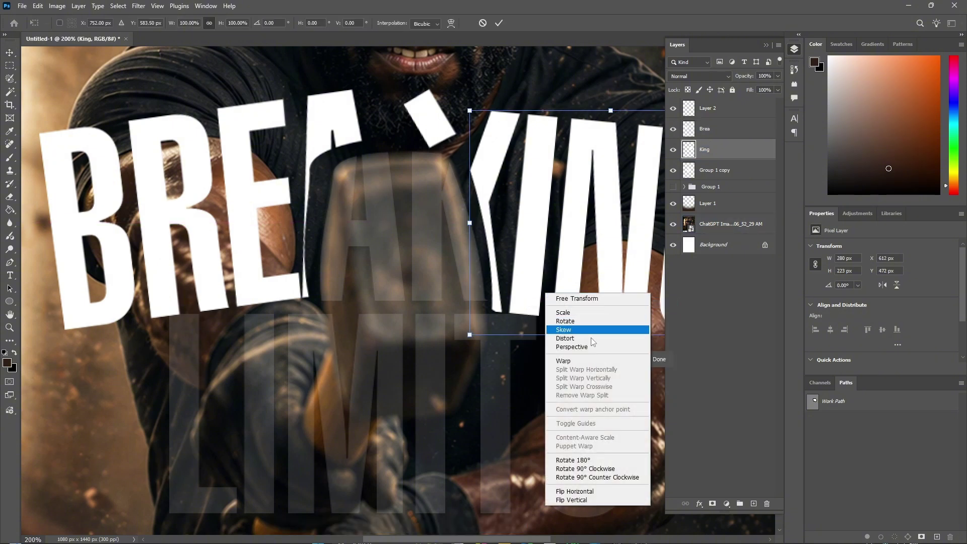
{"action": "left_click", "coordinate": [565, 338]}
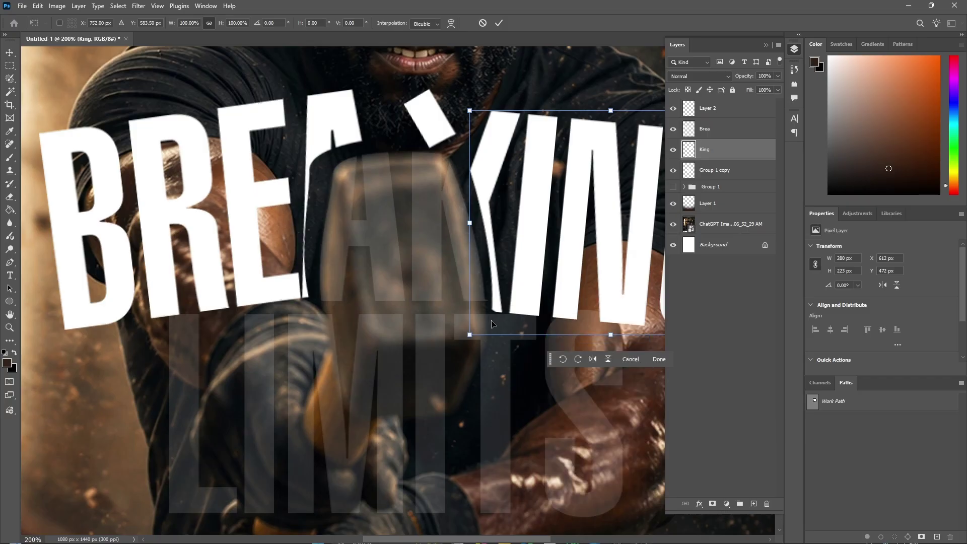
{"action": "left_click_drag", "start_coordinate": [471, 336], "coordinate": [470, 319]}
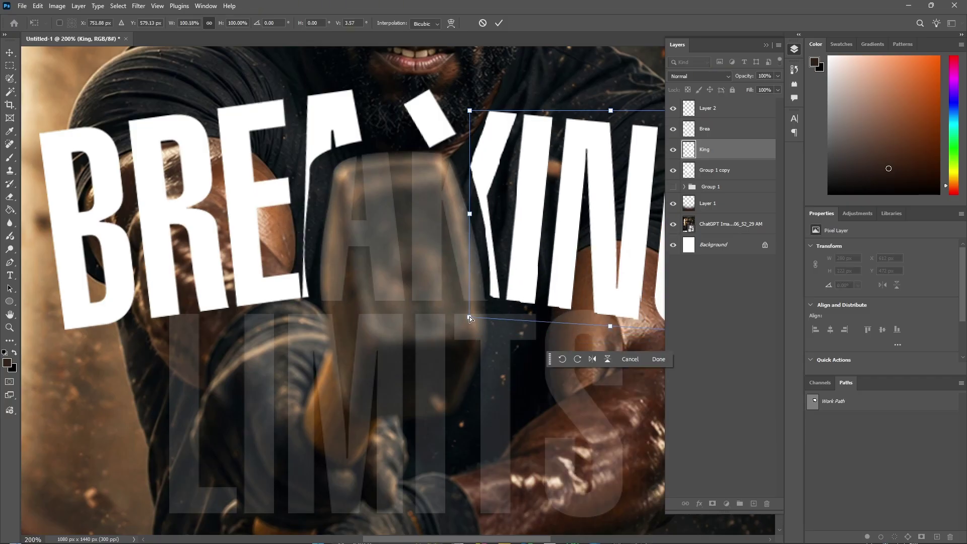
{"action": "key", "text": "Return"}
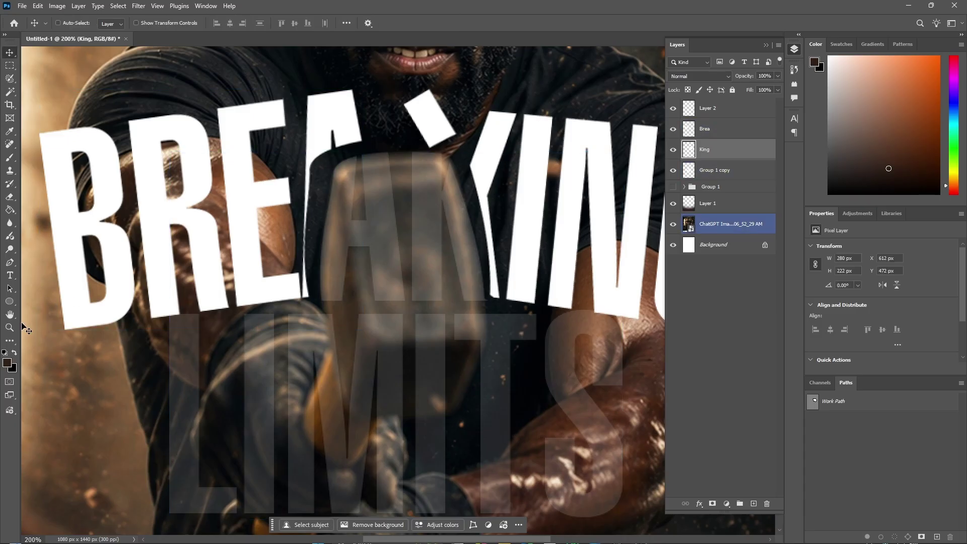
Step: Draw a closed Pen path around the L, the first I and part of the M in LIMITS, with a slanted edge through the M
{"action": "left_click", "coordinate": [9, 327]}
{"action": "left_click", "coordinate": [345, 270], "text": "alt"}
{"action": "left_click", "coordinate": [350, 269], "text": "alt"}
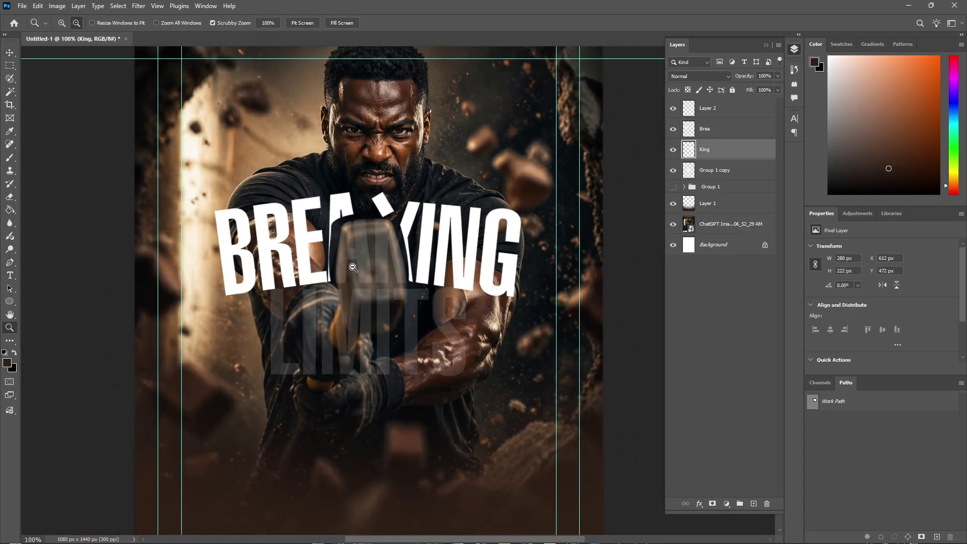
{"action": "left_click", "coordinate": [351, 272]}
{"action": "left_click", "coordinate": [351, 272]}
{"action": "left_click", "coordinate": [9, 262]}
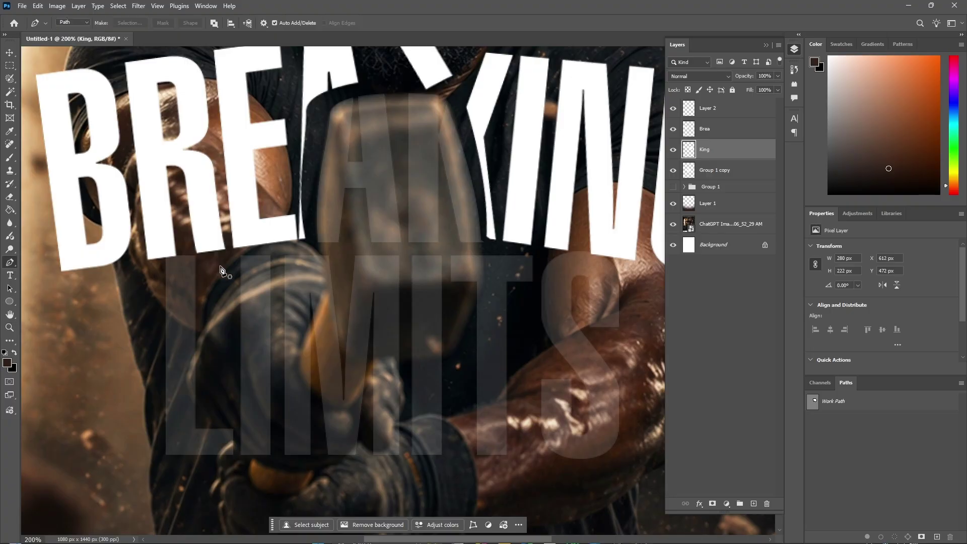
{"action": "left_click", "coordinate": [344, 266]}
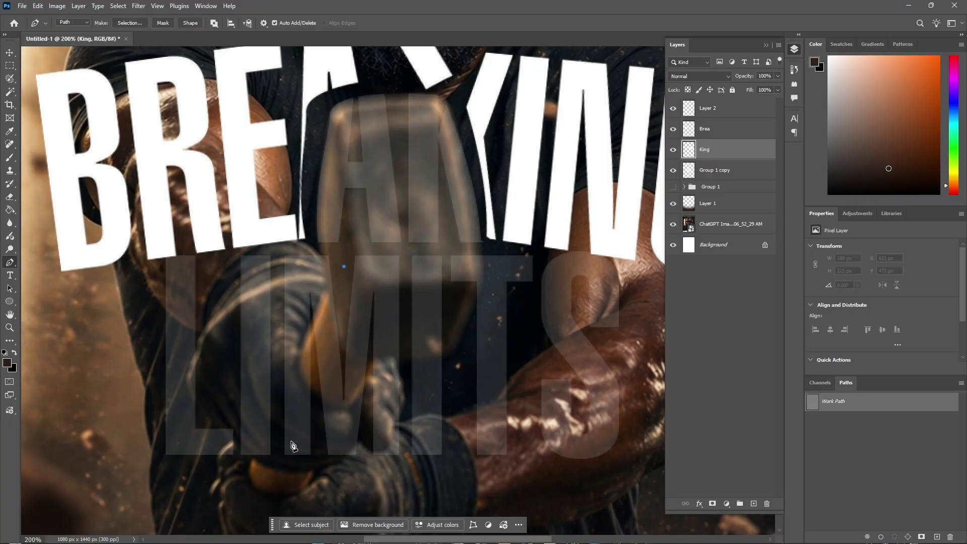
{"action": "left_click", "coordinate": [271, 493]}
{"action": "left_click", "coordinate": [121, 460]}
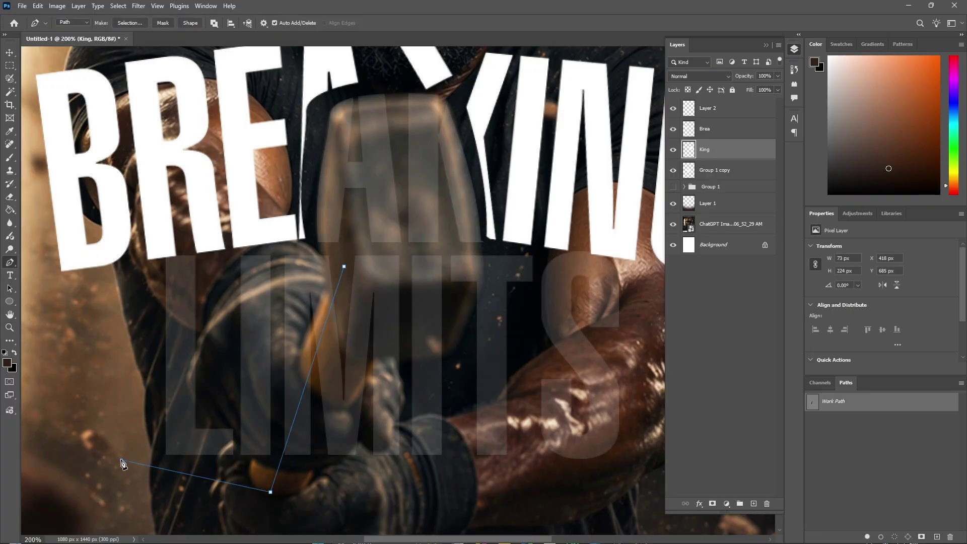
{"action": "left_click", "coordinate": [129, 317]}
{"action": "left_click", "coordinate": [157, 246]}
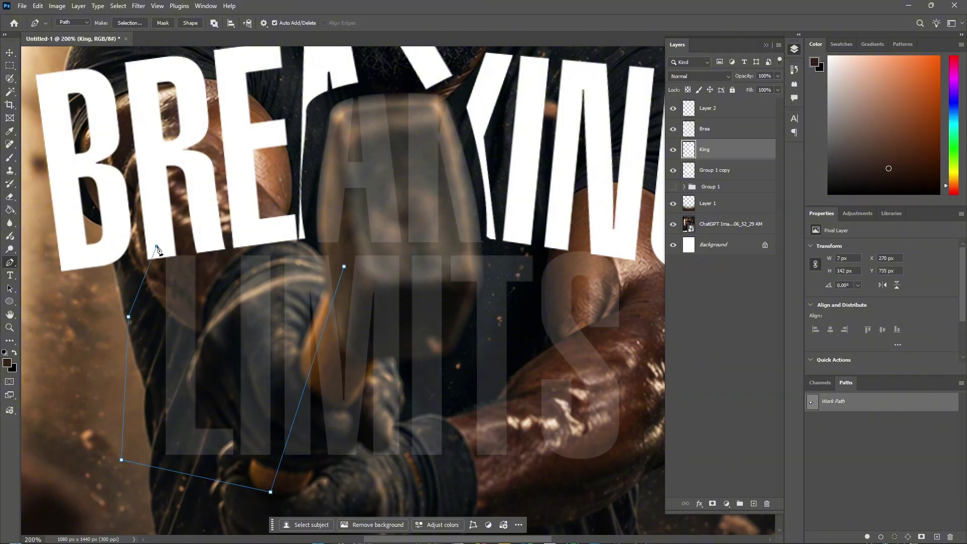
{"action": "left_click", "coordinate": [224, 244]}
{"action": "left_click", "coordinate": [304, 240]}
{"action": "left_click_drag", "start_coordinate": [345, 266], "coordinate": [354, 279]}
Step: Convert the path to a selection and cut the enclosed LIMITS letters from the Group 1 copy layer onto a new layer
{"action": "right_click", "coordinate": [206, 325]}
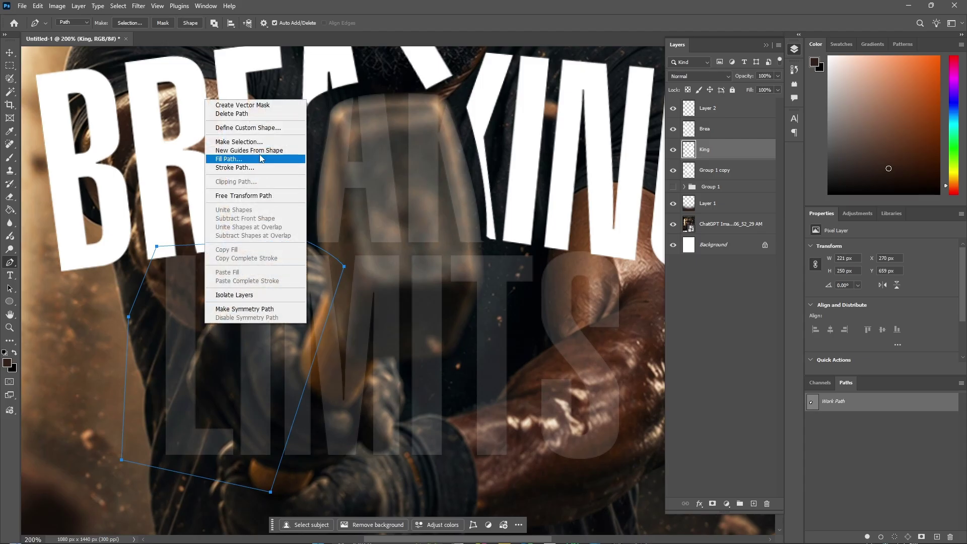
{"action": "left_click", "coordinate": [241, 142]}
{"action": "key", "text": "Return"}
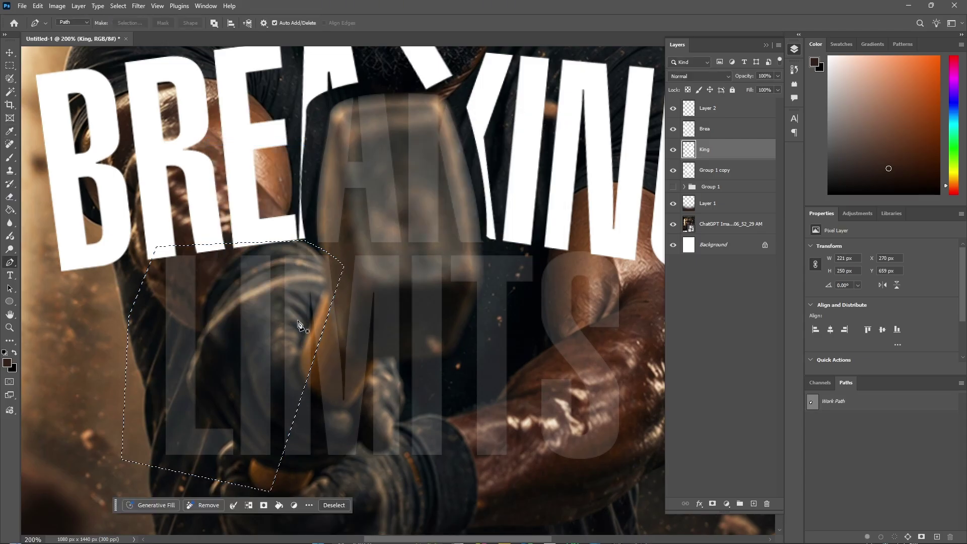
{"action": "left_click", "coordinate": [720, 170]}
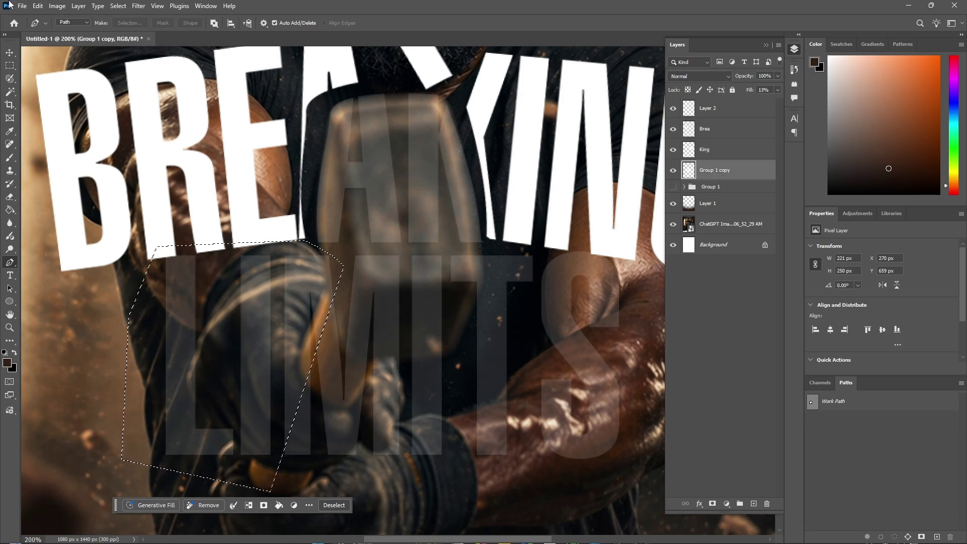
{"action": "left_click", "coordinate": [57, 6]}
{"action": "mouse_move", "coordinate": [79, 6]}
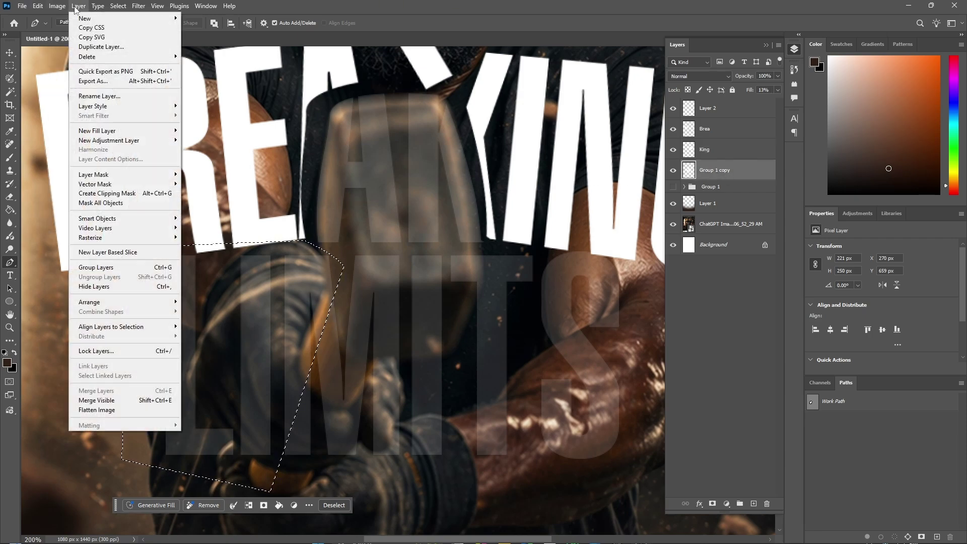
{"action": "left_click", "coordinate": [242, 120]}
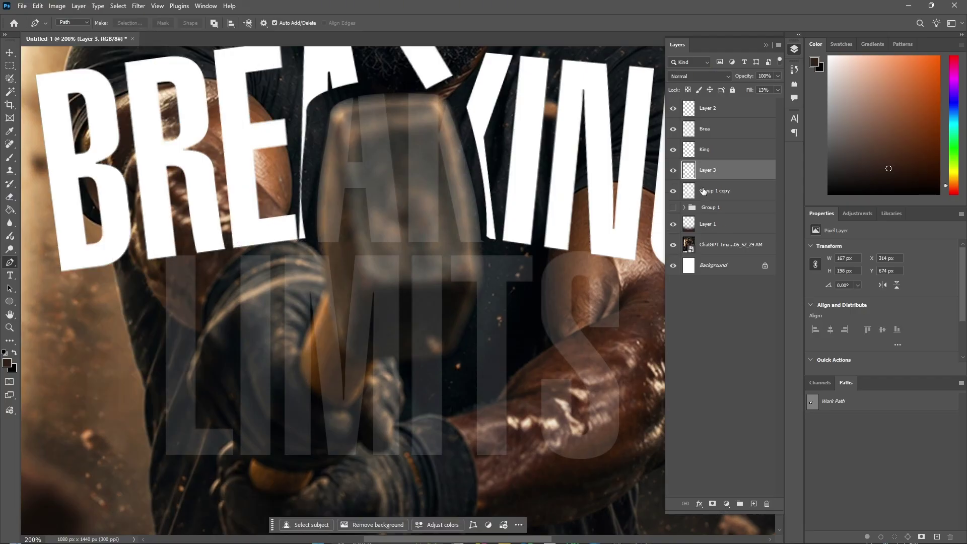
Step: Rotate the cut first piece of LIMITS to about -11.5°
{"action": "key", "text": "ctrl+t"}
{"action": "left_click_drag", "start_coordinate": [377, 427], "coordinate": [426, 443]}
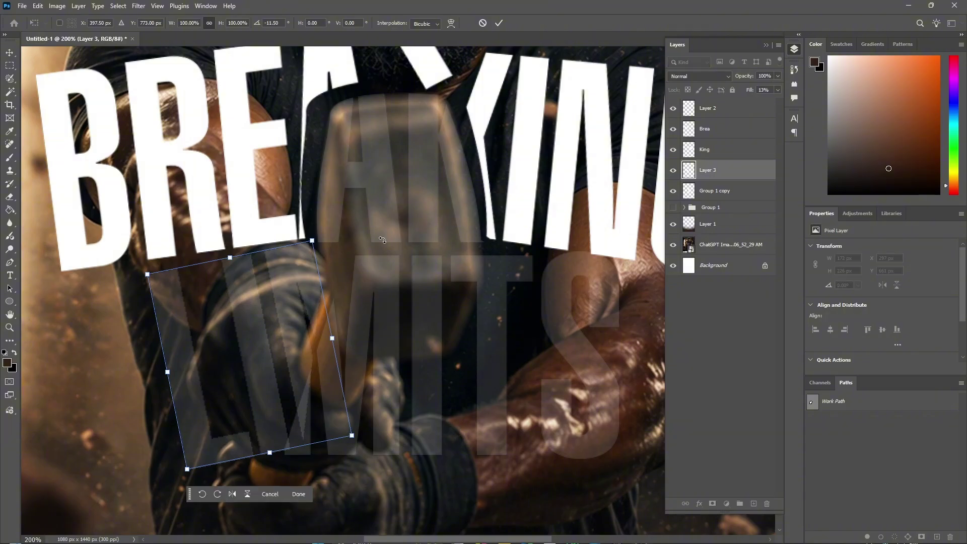
{"action": "left_click", "coordinate": [498, 23]}
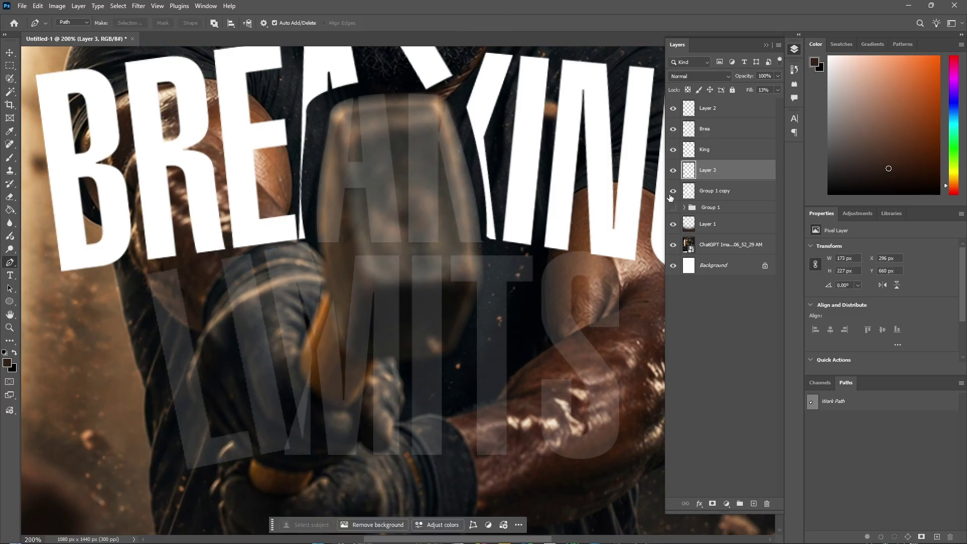
Step: Set the fill of the cut LIMITS piece to 100% and move it about 5 px left and 30 px down
{"action": "left_click", "coordinate": [778, 89]}
{"action": "left_click_drag", "start_coordinate": [760, 101], "coordinate": [790, 105]}
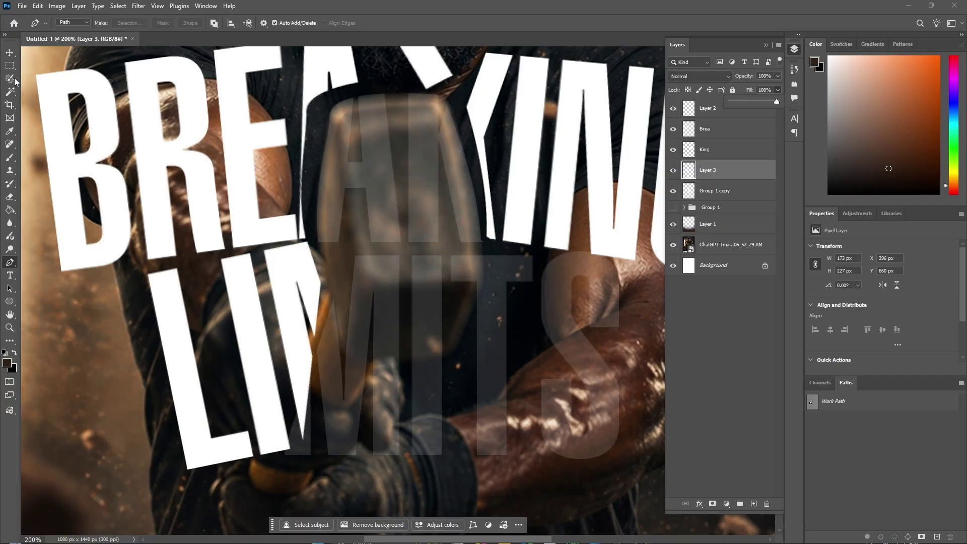
{"action": "left_click", "coordinate": [9, 52]}
{"action": "left_click_drag", "start_coordinate": [240, 318], "coordinate": [231, 331]}
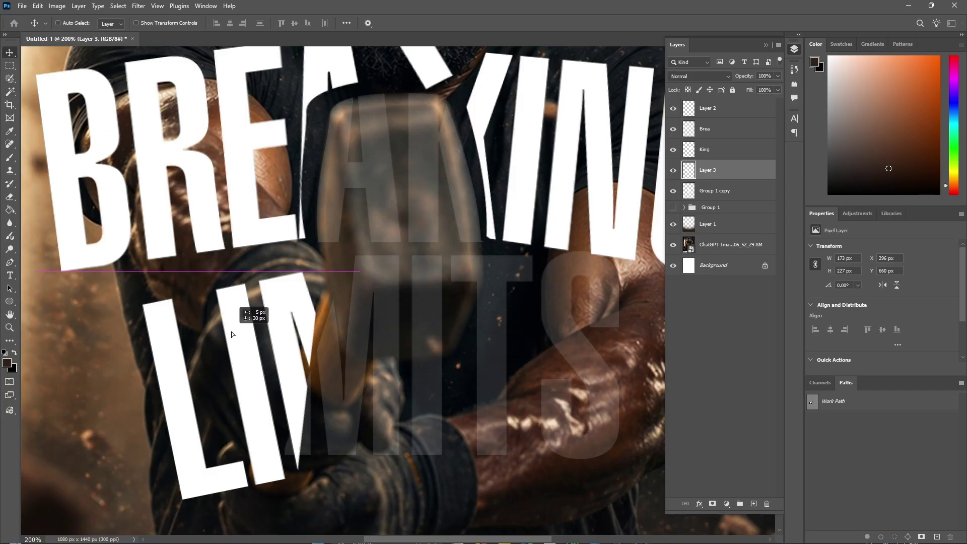
Step: Delete the faint leftover BREAKING letters over the hammer from the Group 1 copy layer and set its fill to 100%
{"action": "left_click", "coordinate": [731, 193]}
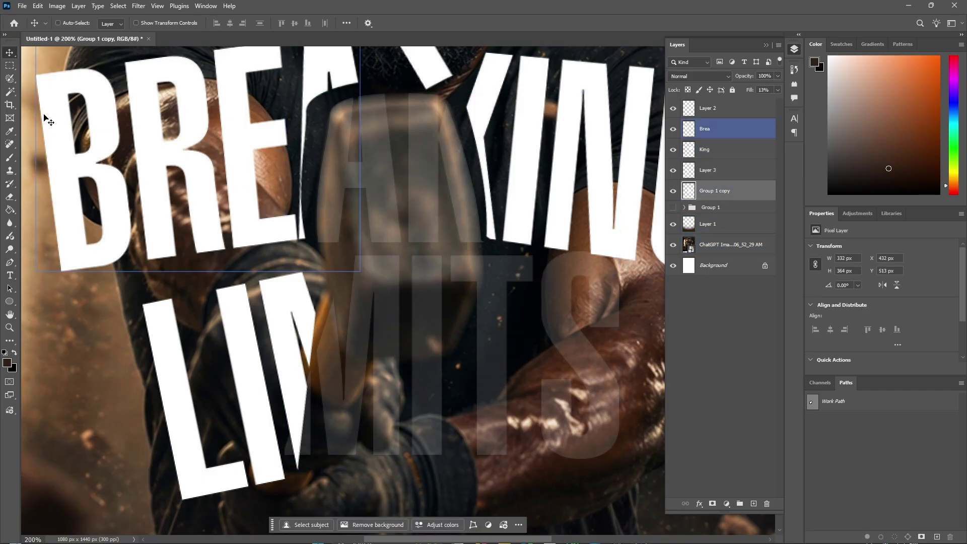
{"action": "left_click", "coordinate": [8, 68]}
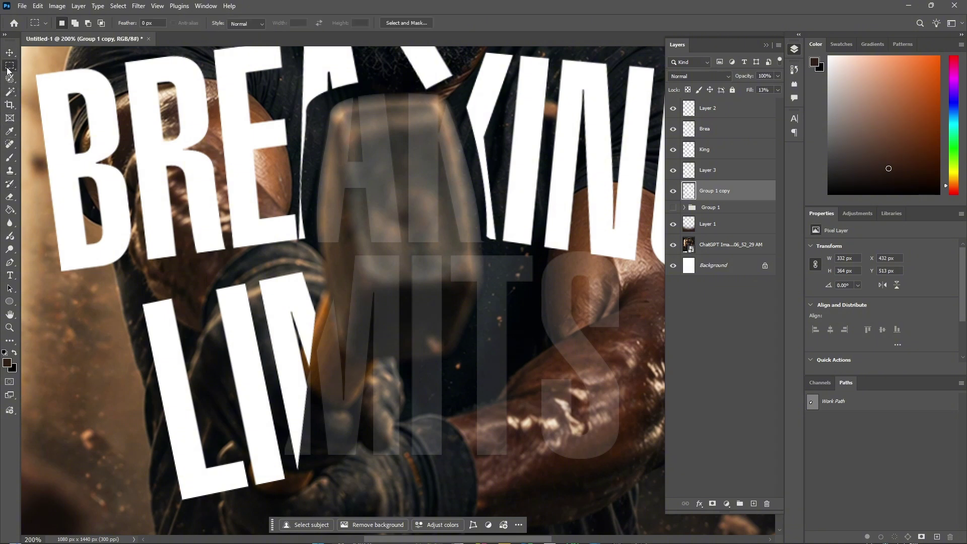
{"action": "left_click_drag", "start_coordinate": [297, 255], "coordinate": [385, 193]}
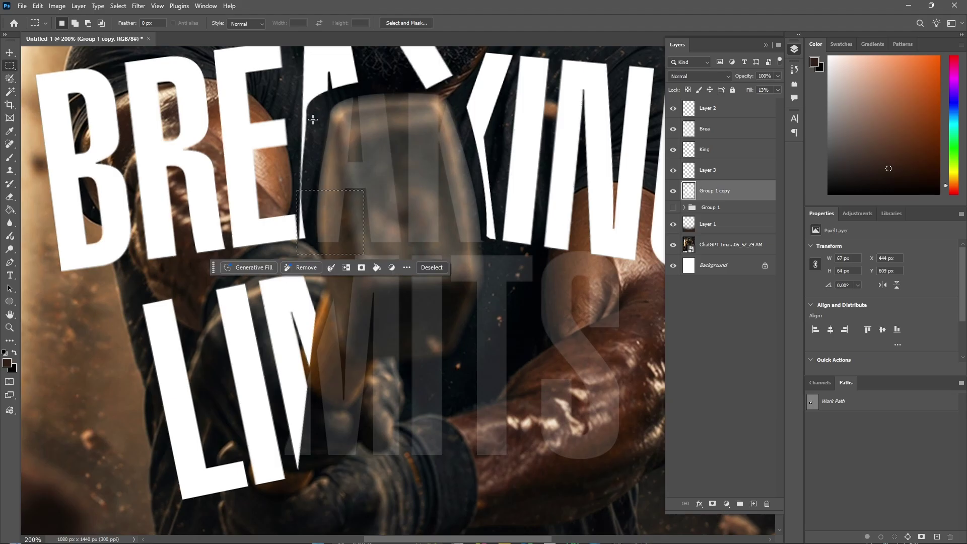
{"action": "left_click_drag", "start_coordinate": [283, 87], "coordinate": [530, 247]}
{"action": "key", "text": "Delete"}
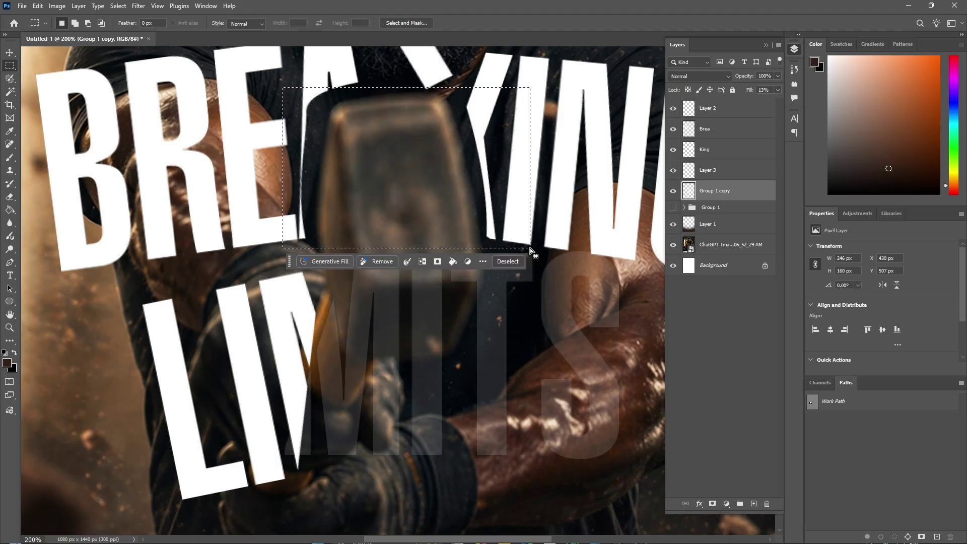
{"action": "key", "text": "ctrl+d"}
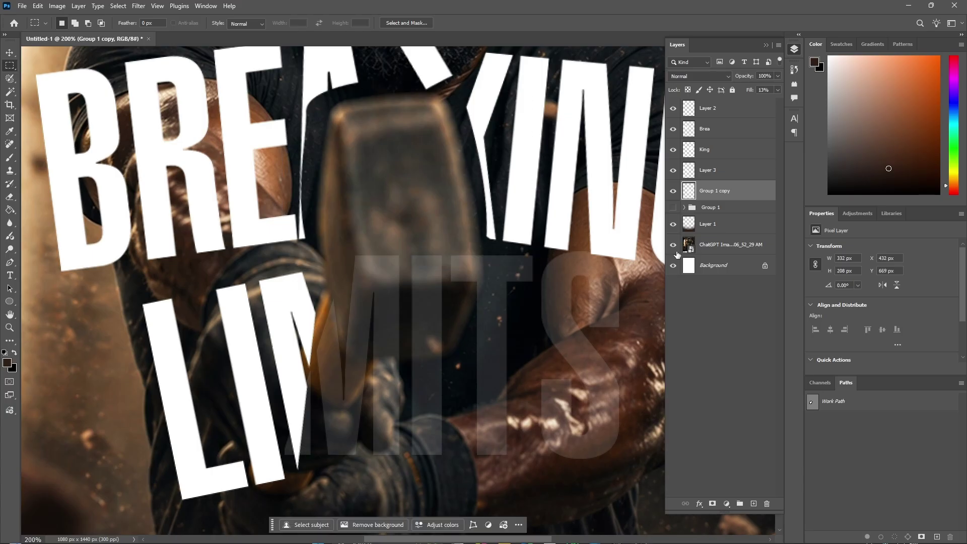
{"action": "left_click", "coordinate": [777, 91]}
{"action": "left_click_drag", "start_coordinate": [751, 101], "coordinate": [817, 102]}
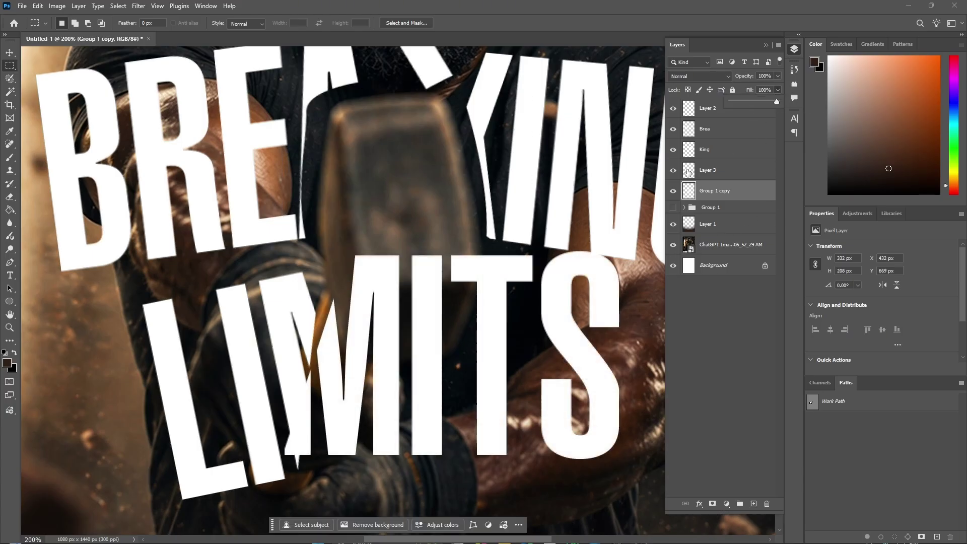
Step: Rotate the remaining LIMITS piece to about -10.52° and position it close beside the first piece, along the broken M
{"action": "key", "text": "ctrl+t"}
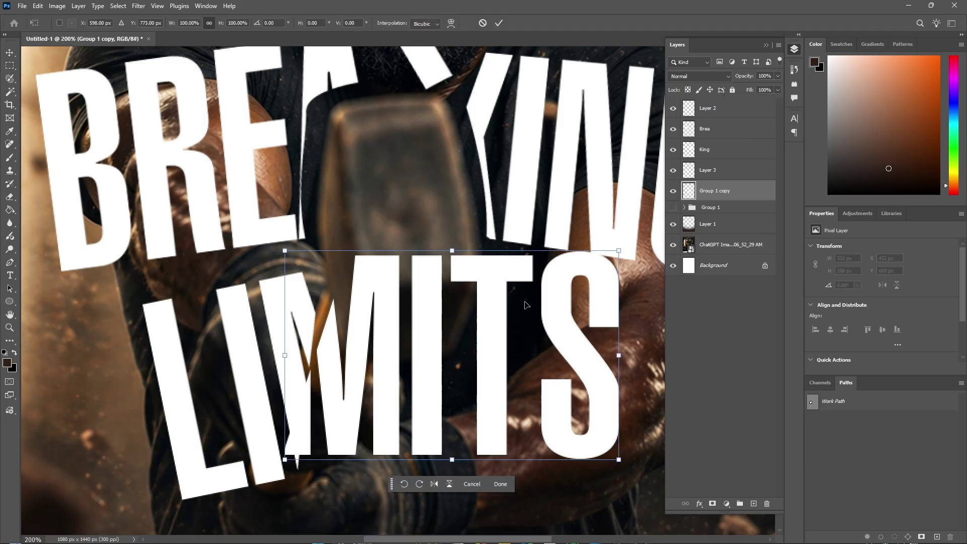
{"action": "left_click_drag", "start_coordinate": [437, 351], "coordinate": [467, 357]}
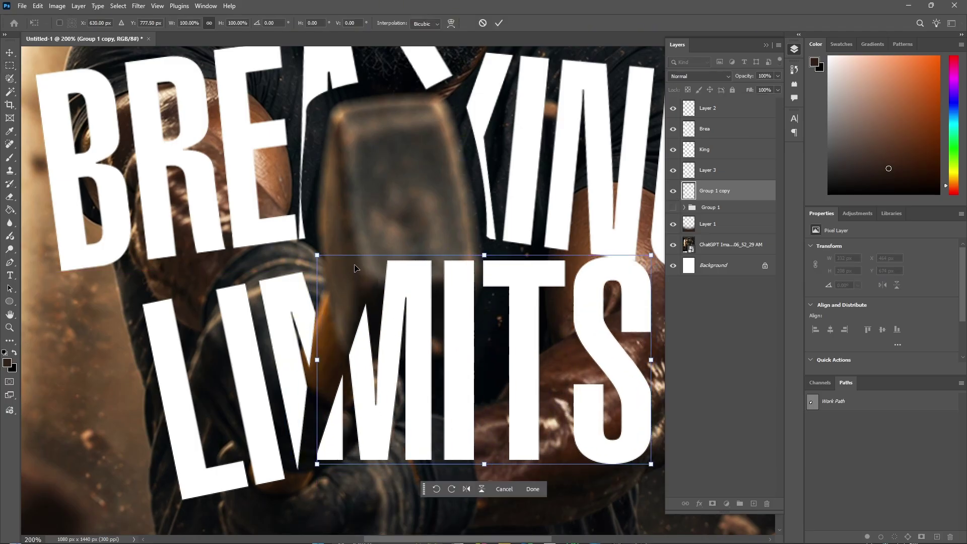
{"action": "left_click_drag", "start_coordinate": [358, 237], "coordinate": [320, 263]}
{"action": "left_click_drag", "start_coordinate": [456, 352], "coordinate": [437, 351]}
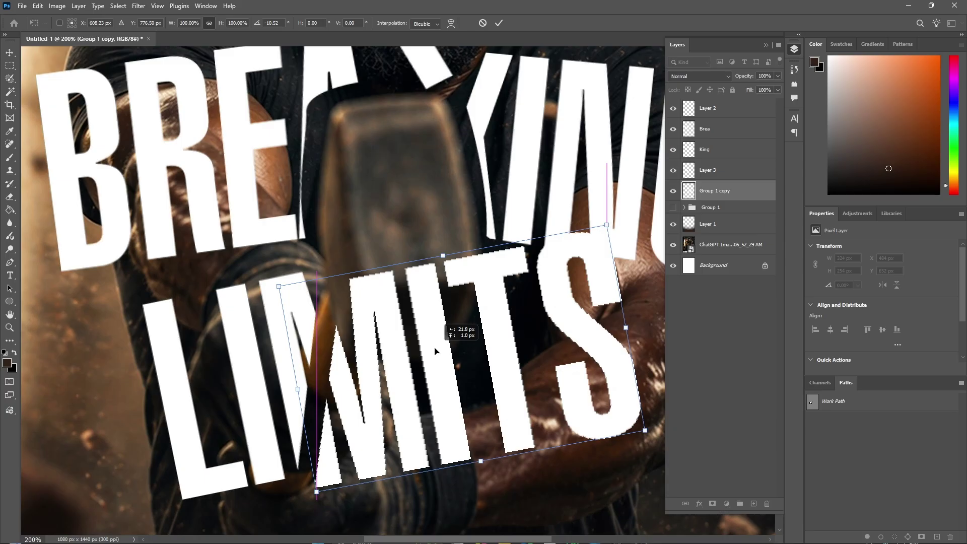
{"action": "left_click_drag", "start_coordinate": [435, 351], "coordinate": [436, 351]}
{"action": "key", "text": "m"}
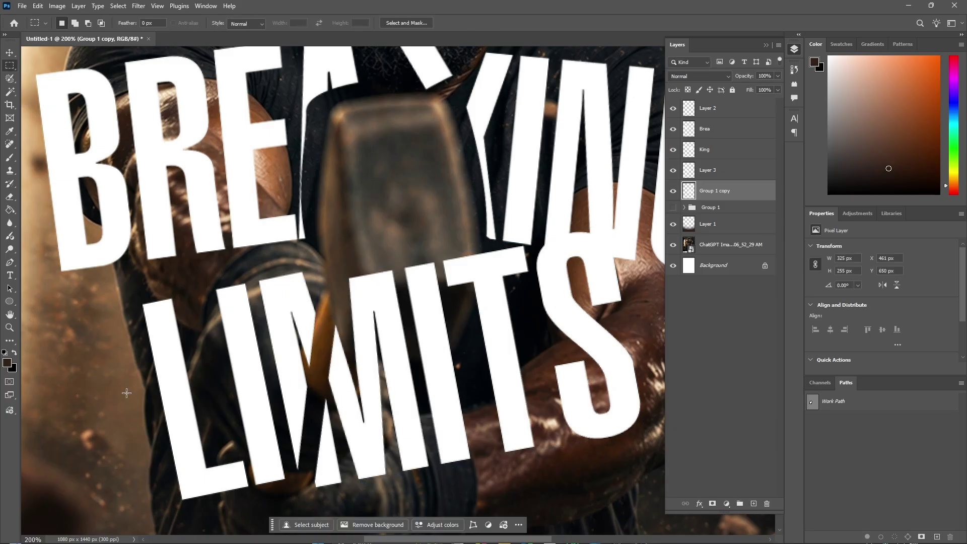
Step: Draw a closed Pen path running diagonally across the second I and the T of LIMITS and enclosing the S
{"action": "left_click", "coordinate": [9, 327]}
{"action": "left_click", "coordinate": [362, 280], "text": "alt"}
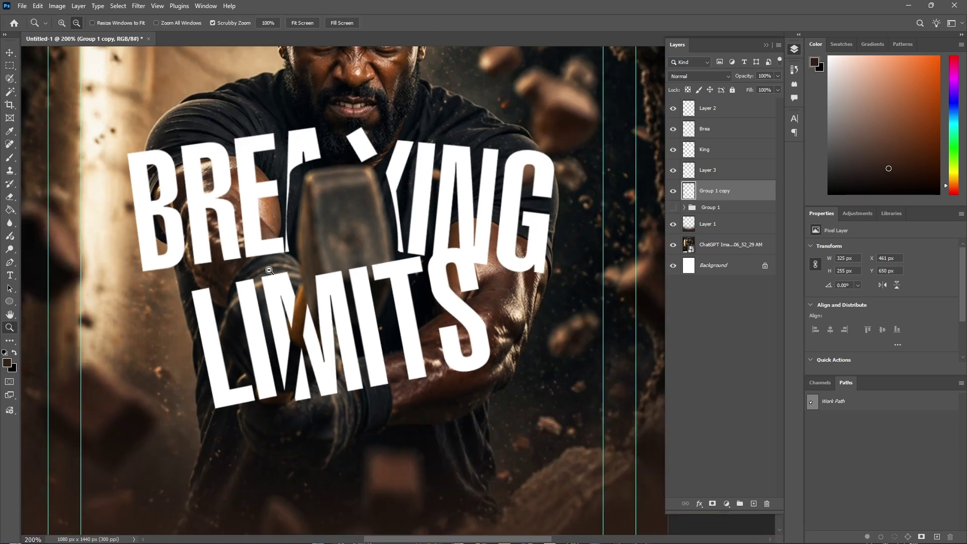
{"action": "left_click", "coordinate": [361, 279], "text": "alt"}
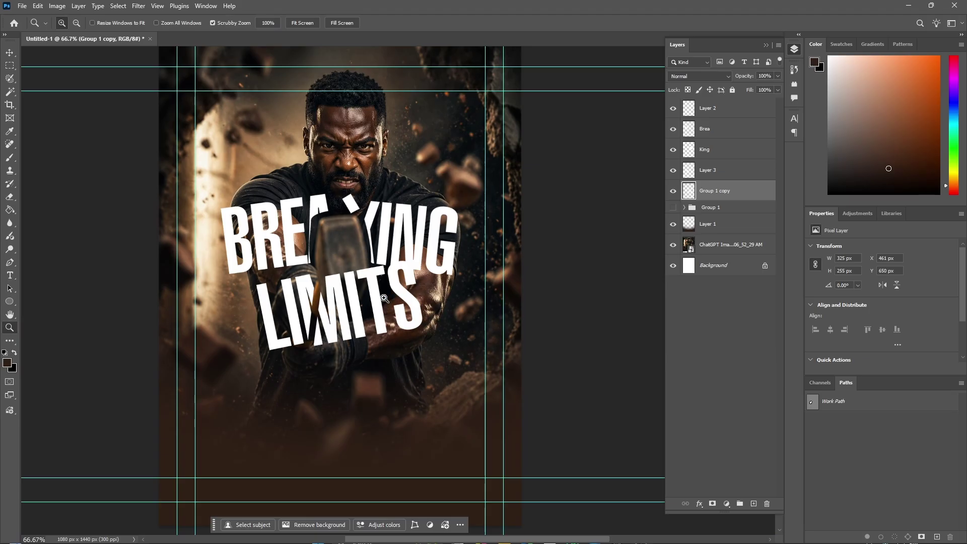
{"action": "left_click", "coordinate": [399, 273]}
{"action": "left_click", "coordinate": [352, 263]}
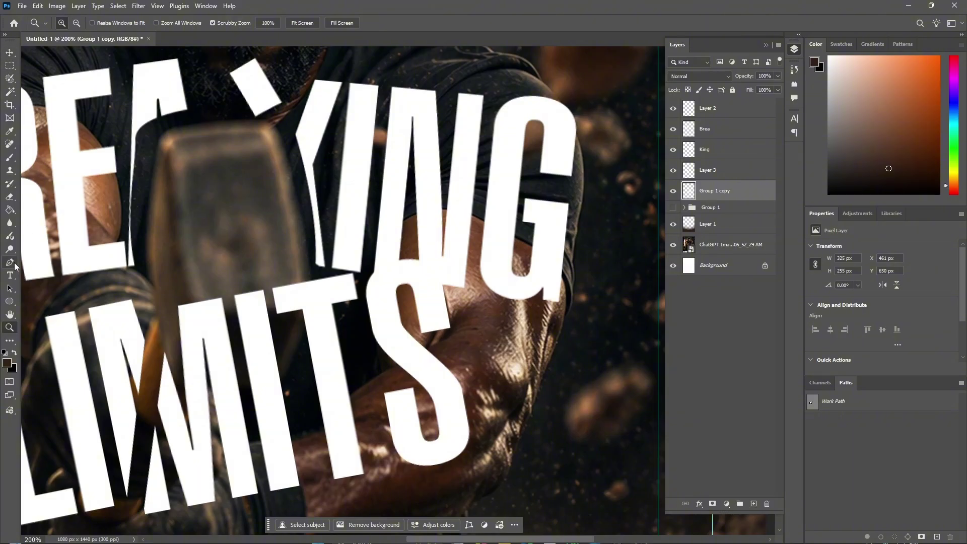
{"action": "left_click", "coordinate": [10, 263]}
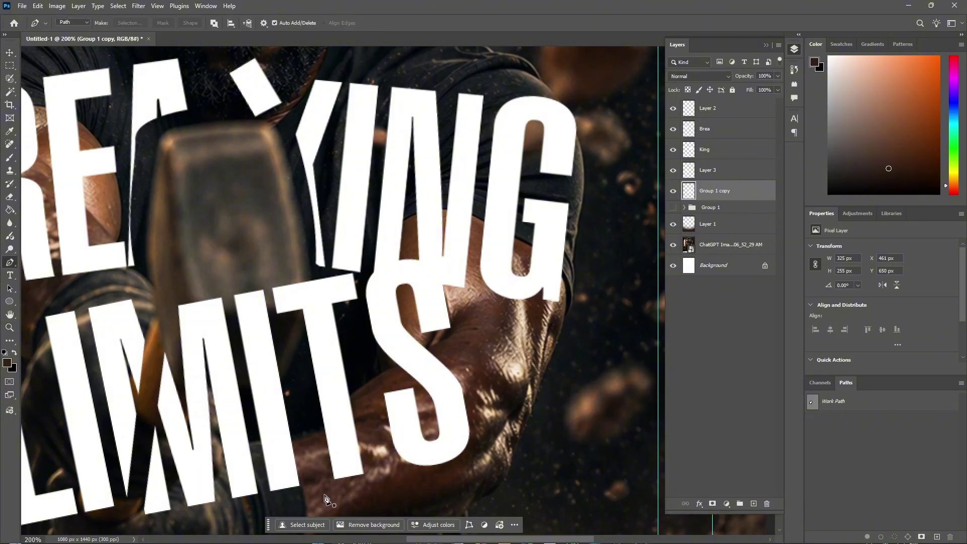
{"action": "left_click", "coordinate": [227, 301]}
{"action": "left_click", "coordinate": [397, 468]}
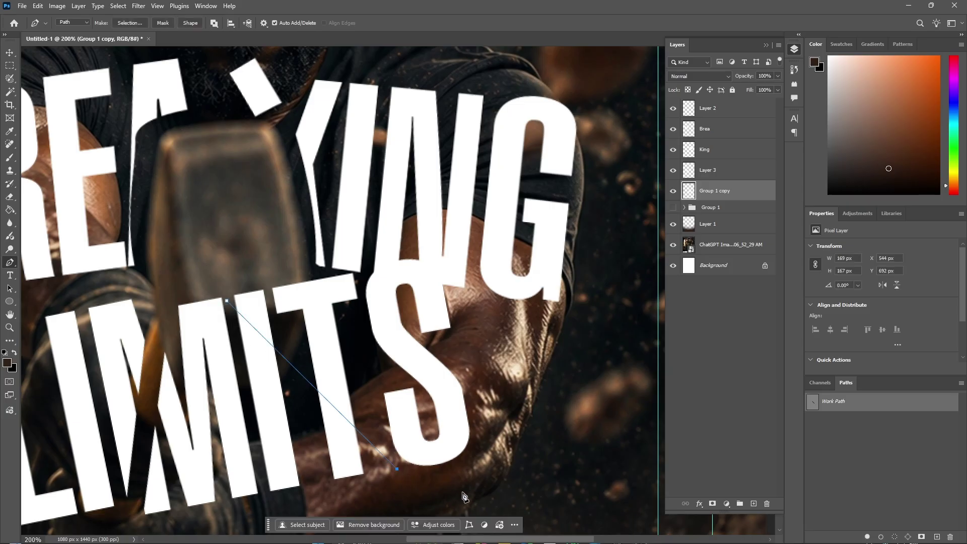
{"action": "left_click", "coordinate": [488, 487]}
{"action": "left_click", "coordinate": [501, 388]}
{"action": "left_click", "coordinate": [486, 258]}
{"action": "left_click", "coordinate": [390, 219]}
{"action": "left_click", "coordinate": [214, 270]}
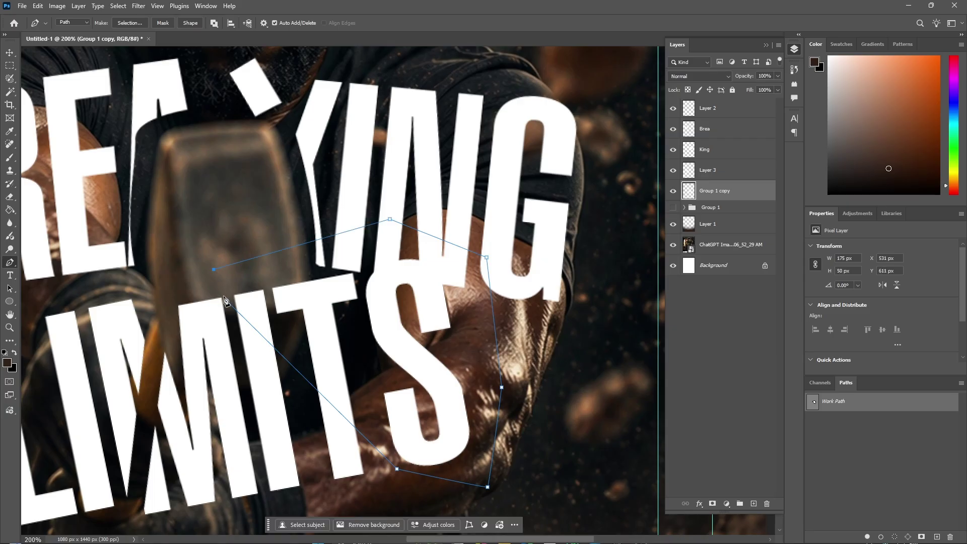
{"action": "left_click", "coordinate": [226, 302]}
Step: Convert the path to a new selection with 0 px feather and cut the enclosed I, T and S part of LIMITS onto its own layer
{"action": "right_click", "coordinate": [245, 276]}
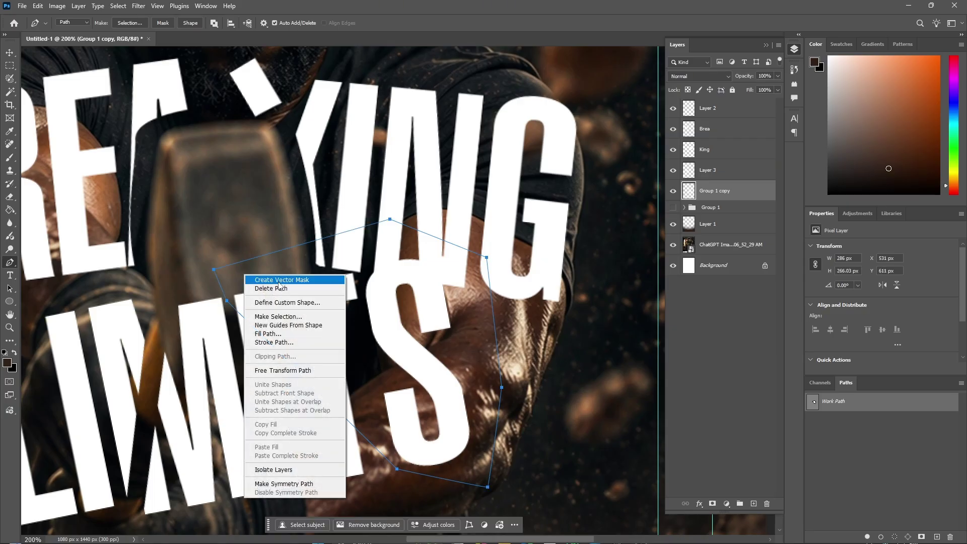
{"action": "left_click", "coordinate": [278, 317]}
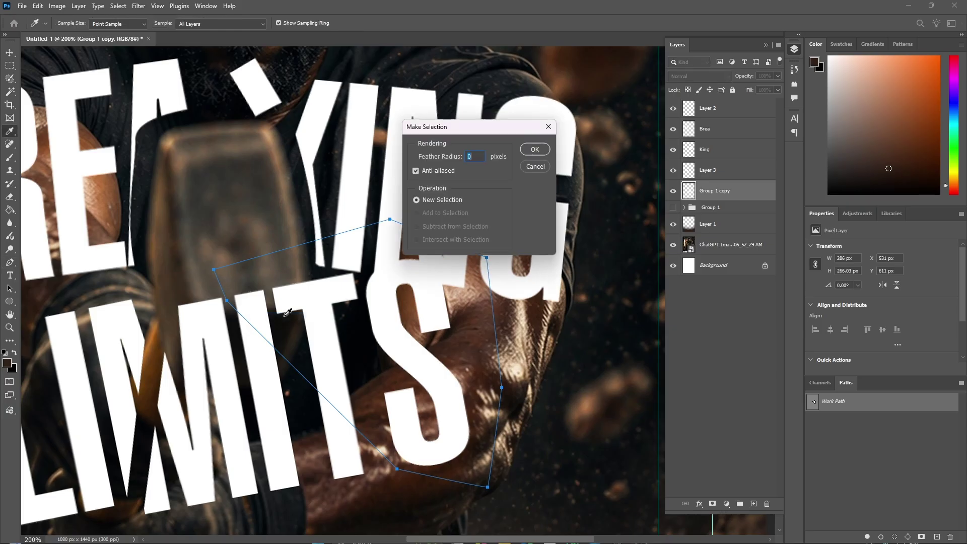
{"action": "key", "text": "Return"}
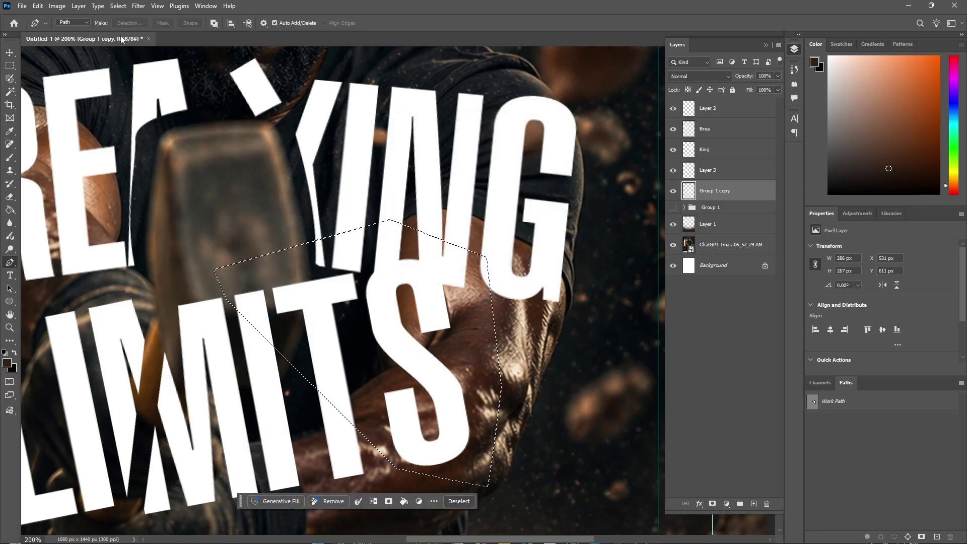
{"action": "left_click", "coordinate": [81, 6]}
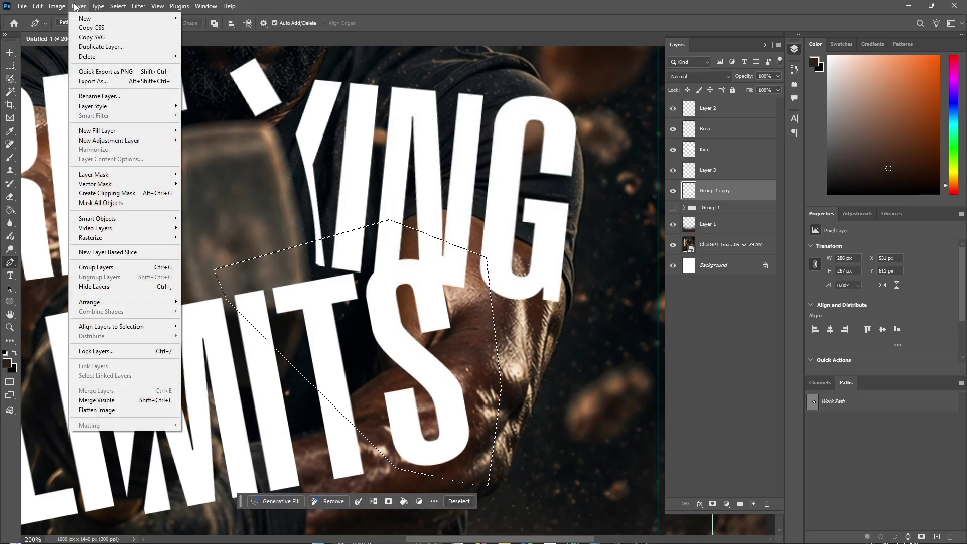
{"action": "mouse_move", "coordinate": [84, 18]}
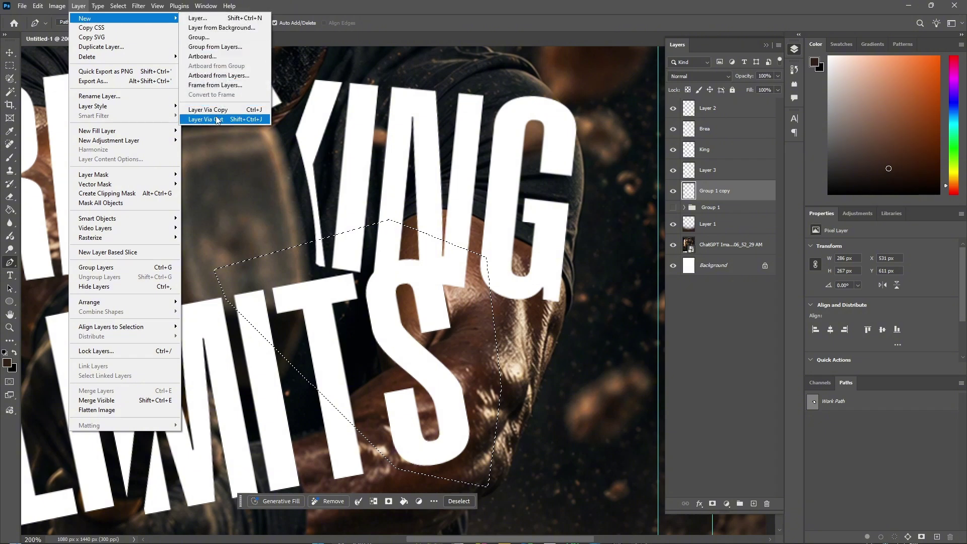
{"action": "left_click", "coordinate": [201, 111]}
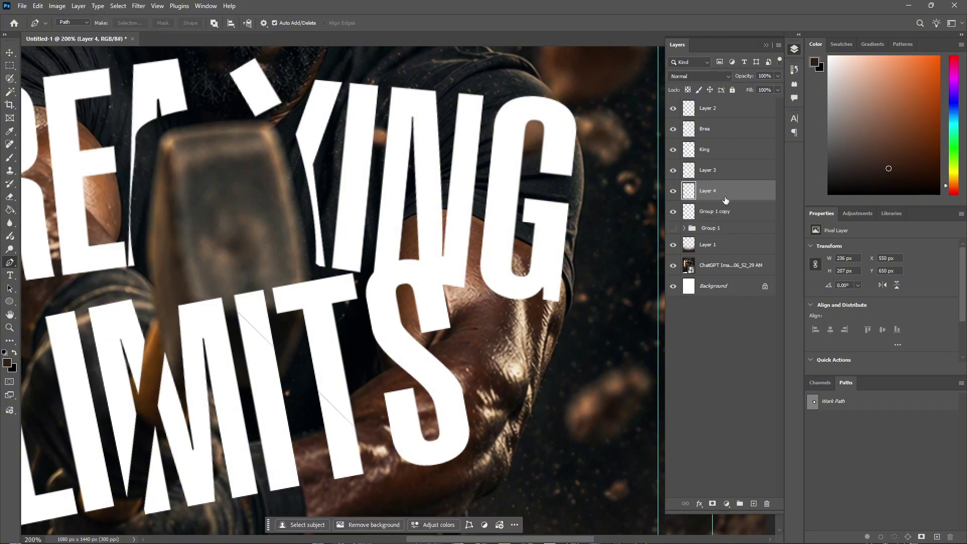
Step: Rotate the cut I-T-S piece by 11.81° and shift it slightly up and right, separating it from the rest of LIMITS
{"action": "key", "text": "ctrl+t"}
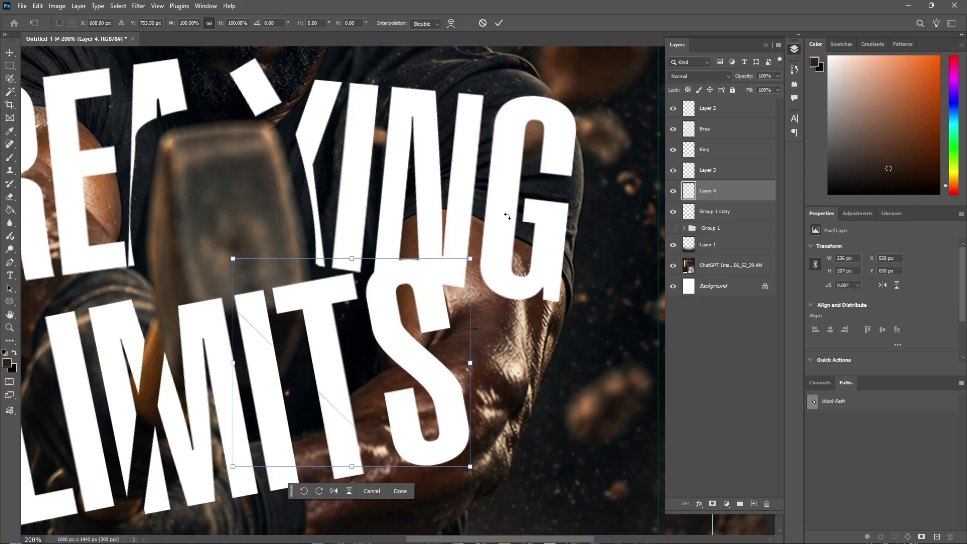
{"action": "left_click_drag", "start_coordinate": [509, 217], "coordinate": [543, 255]}
{"action": "mouse_move", "coordinate": [413, 351]}
{"action": "left_mouse_down"}
{"action": "mouse_move", "coordinate": [469, 405]}
{"action": "mouse_move", "coordinate": [420, 326]}
{"action": "mouse_move", "coordinate": [412, 334]}
{"action": "left_mouse_up"}
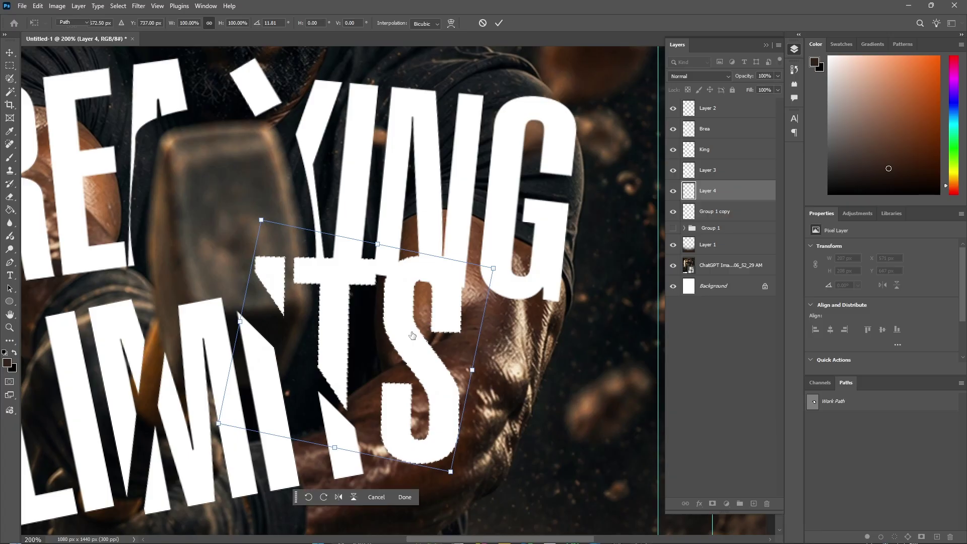
{"action": "key", "text": "Return"}
{"action": "key", "text": "p"}
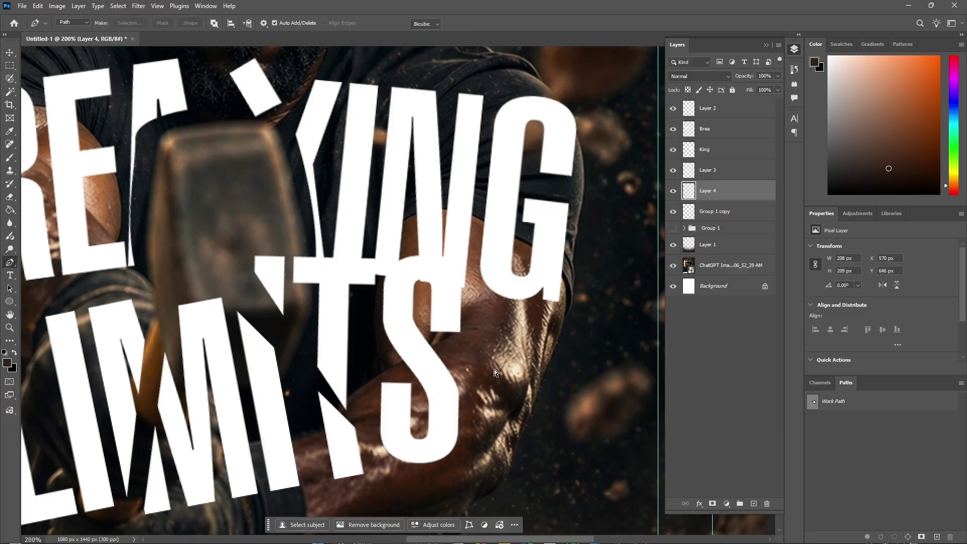
Step: Distort the I-T-S piece to about 116.59% width and -11.20° vertical skew so it slants upward toward the S
{"action": "key", "text": "ctrl+t"}
{"action": "right_click", "coordinate": [408, 342]}
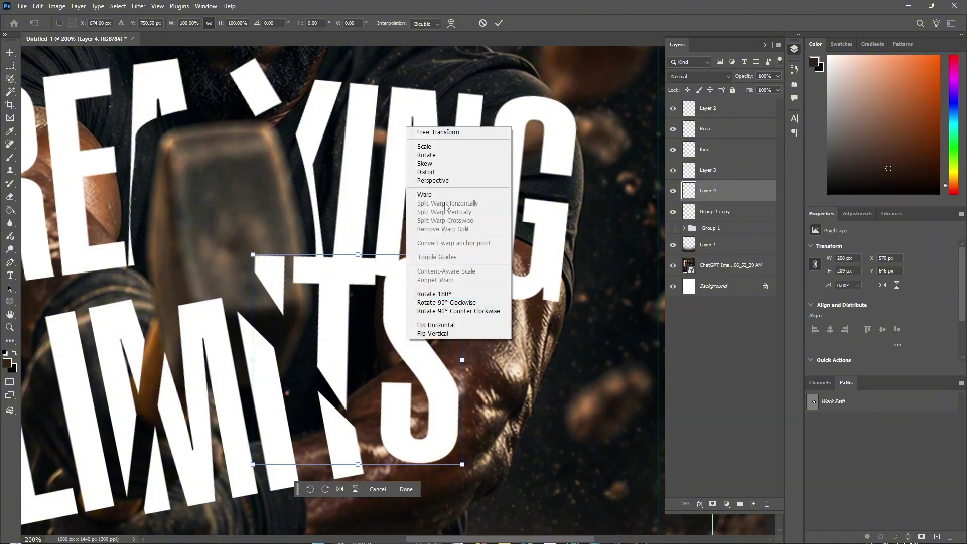
{"action": "left_click", "coordinate": [426, 172]}
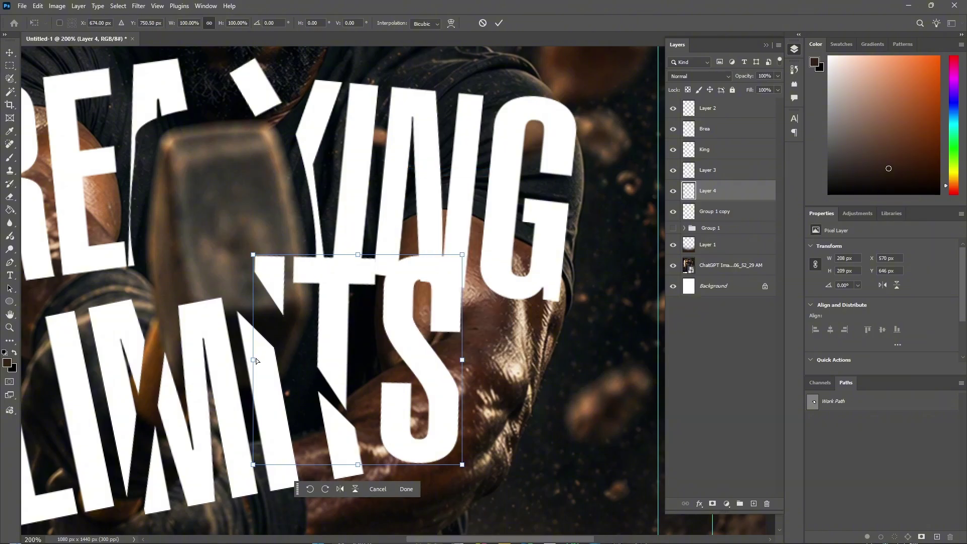
{"action": "left_click_drag", "start_coordinate": [255, 359], "coordinate": [243, 388]}
{"action": "left_click_drag", "start_coordinate": [462, 465], "coordinate": [485, 444]}
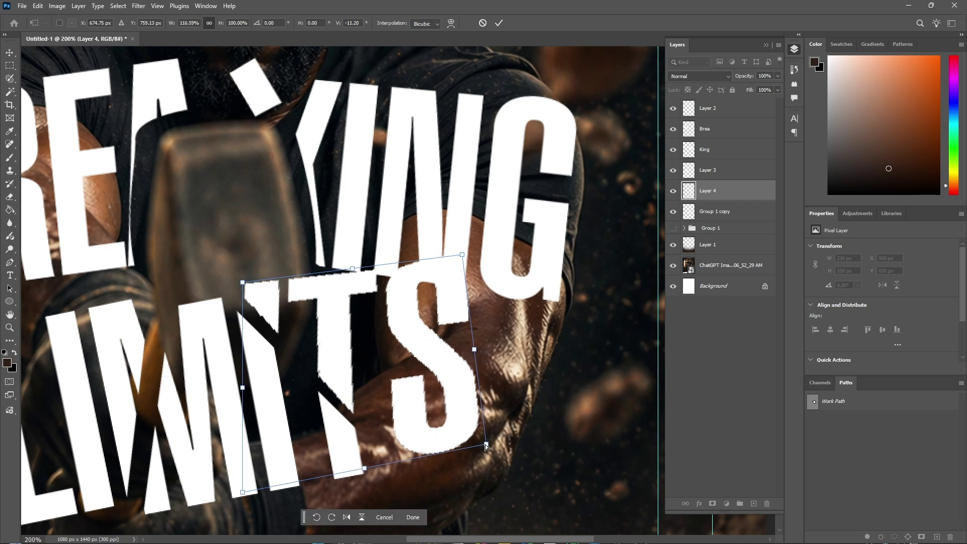
{"action": "key", "text": "Return"}
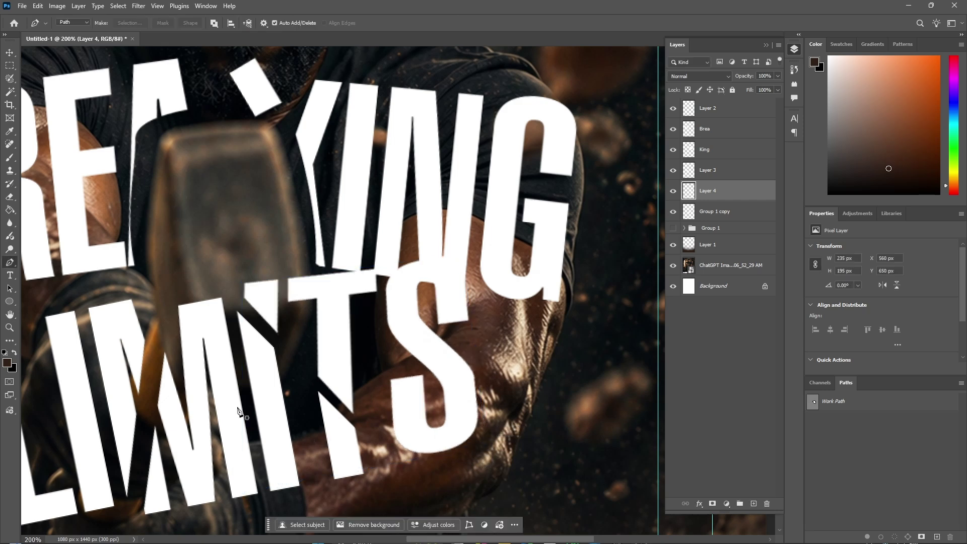
Step: Group the three LIMITS piece layers: Group 1 copy, Layer 4 and Layer 3
{"action": "left_click", "coordinate": [10, 327]}
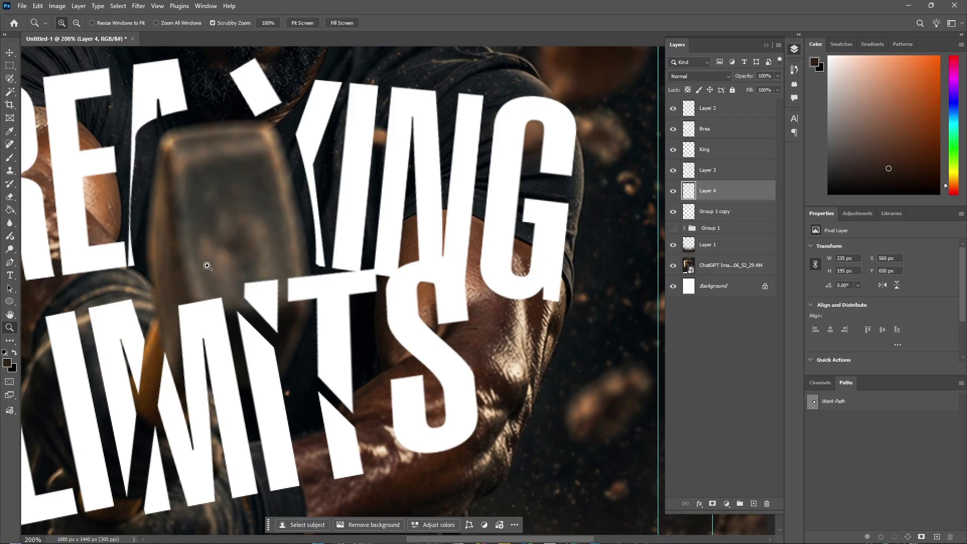
{"action": "left_click", "coordinate": [255, 249], "text": "alt"}
{"action": "left_click", "coordinate": [255, 249], "text": "alt"}
{"action": "left_click", "coordinate": [255, 248], "text": "alt"}
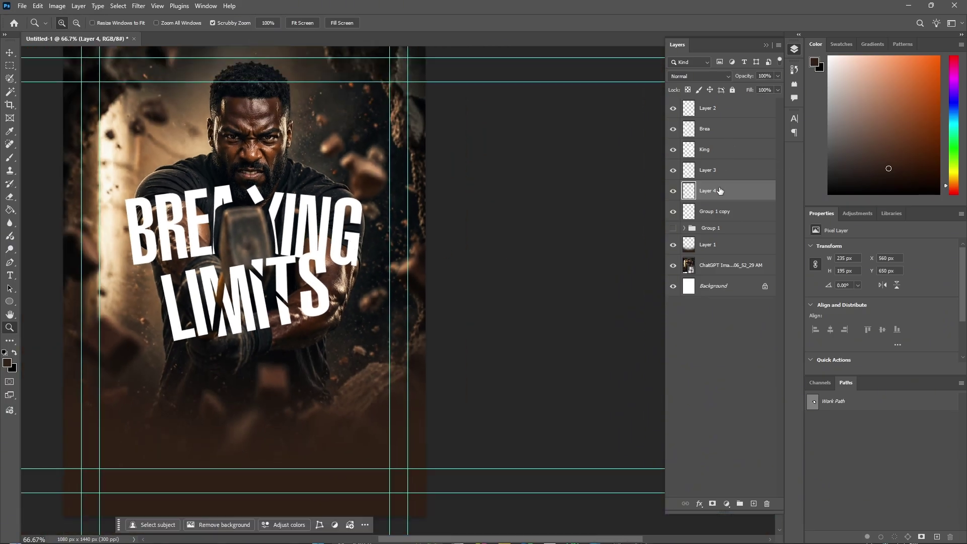
{"action": "left_click", "coordinate": [673, 212]}
{"action": "left_click", "coordinate": [701, 216], "text": "shift"}
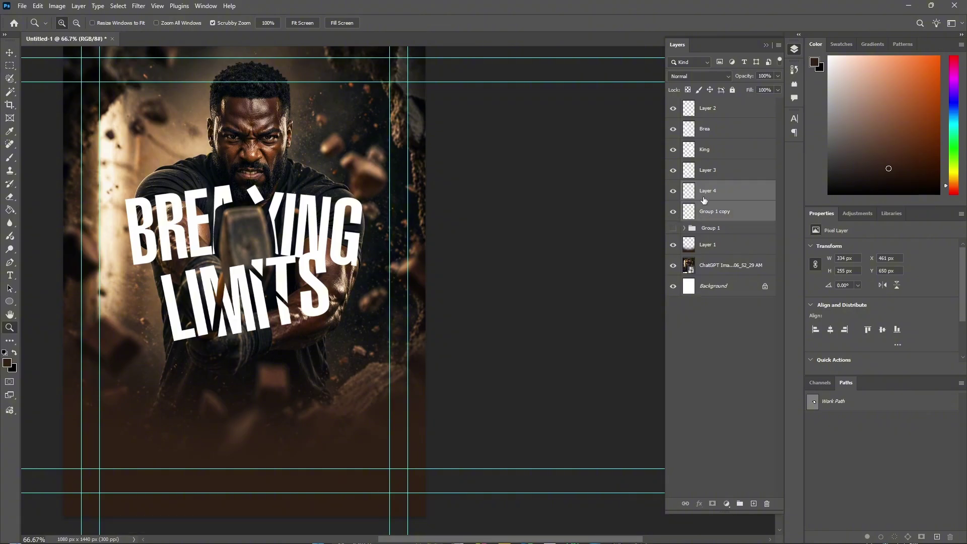
{"action": "left_click", "coordinate": [711, 171], "text": "shift"}
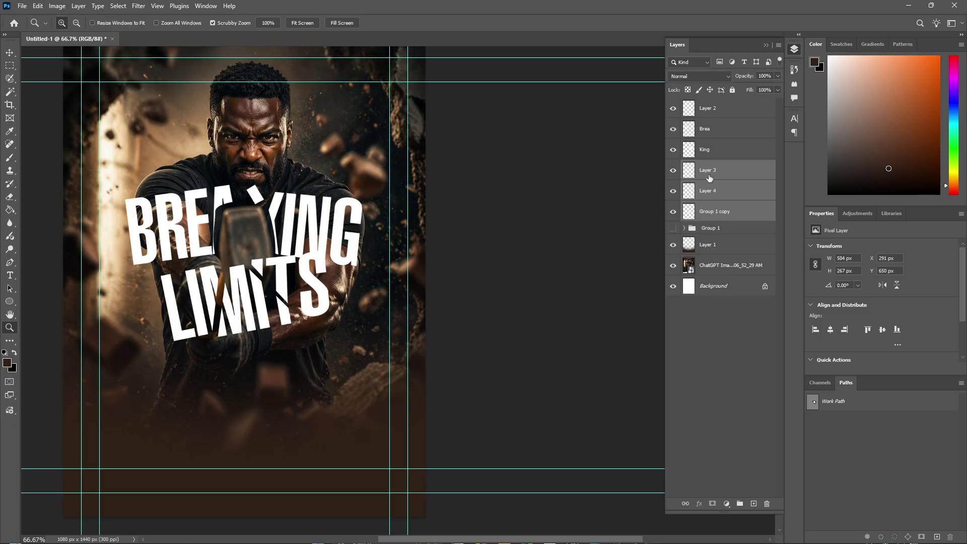
{"action": "key", "text": "ctrl+g"}
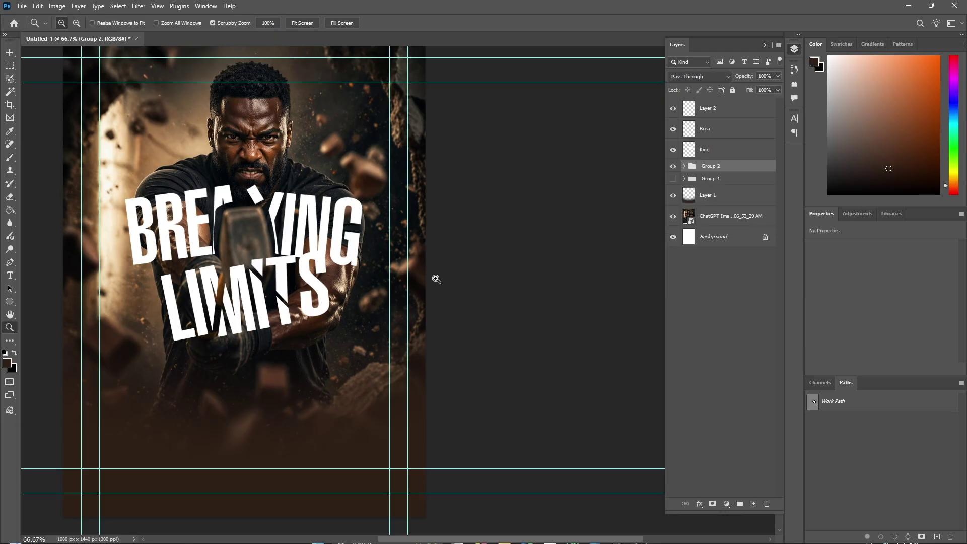
Step: Move the grouped LIMITS pieces down about 40 px to separate them from the BREAKING line
{"action": "key", "text": "v"}
{"action": "left_click_drag", "start_coordinate": [342, 290], "coordinate": [342, 304]}
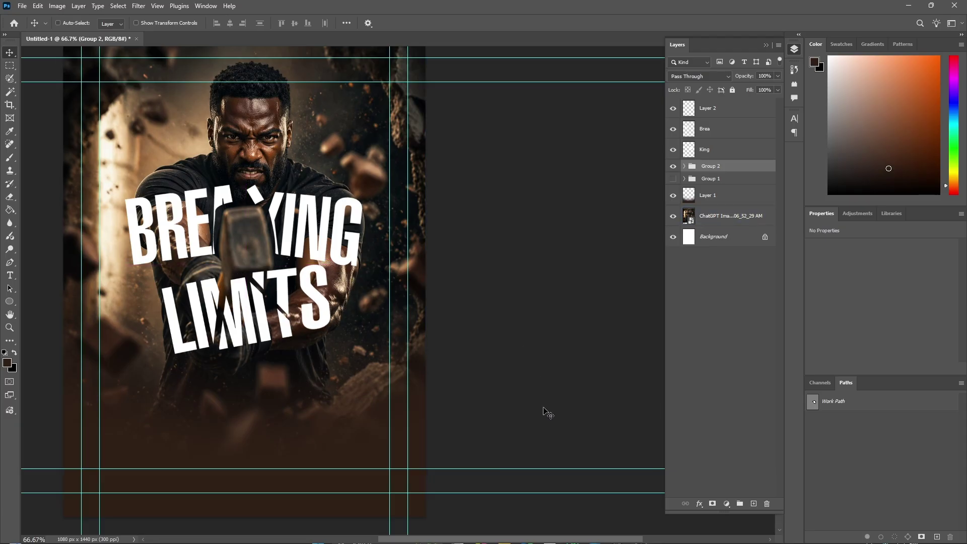
{"action": "key", "text": "alt+bracketleft"}
{"action": "key", "text": "alt+bracketleft"}
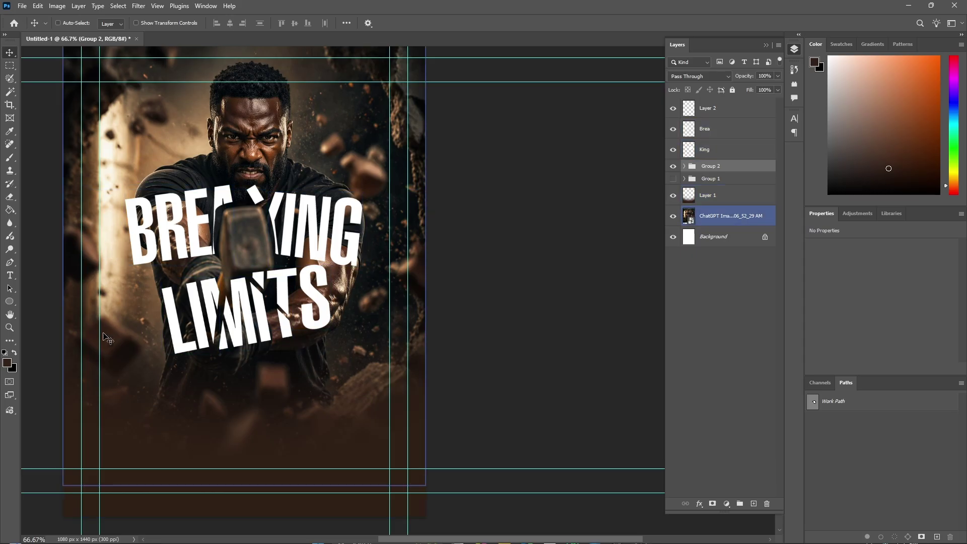
Step: Group the three BREAKING piece layers: King, Brea and Layer 2
{"action": "left_click", "coordinate": [9, 328]}
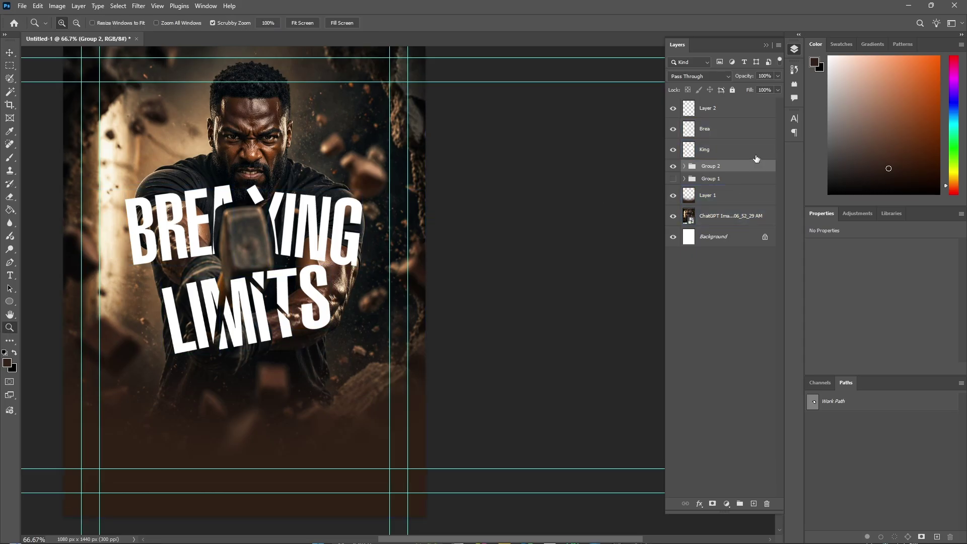
{"action": "left_click", "coordinate": [753, 150]}
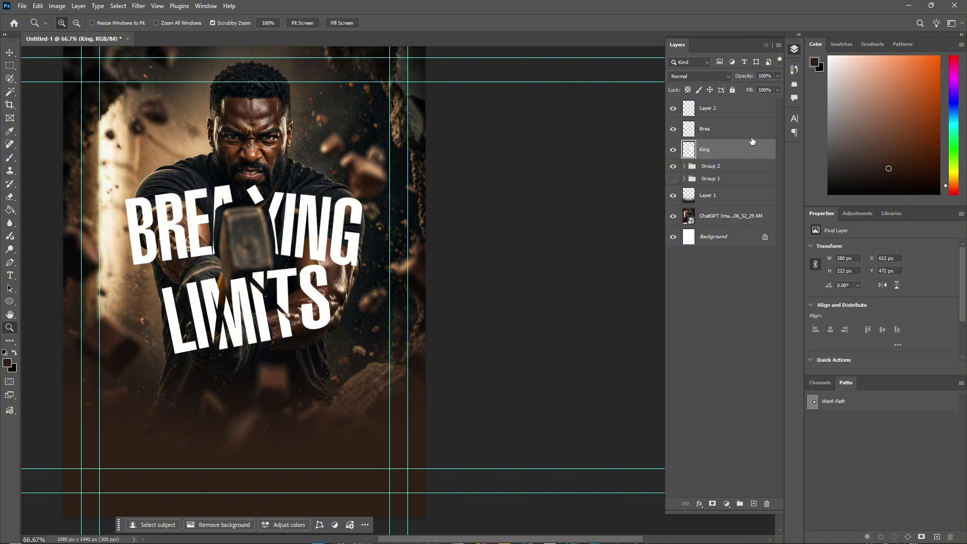
{"action": "left_click", "coordinate": [751, 131], "text": "shift"}
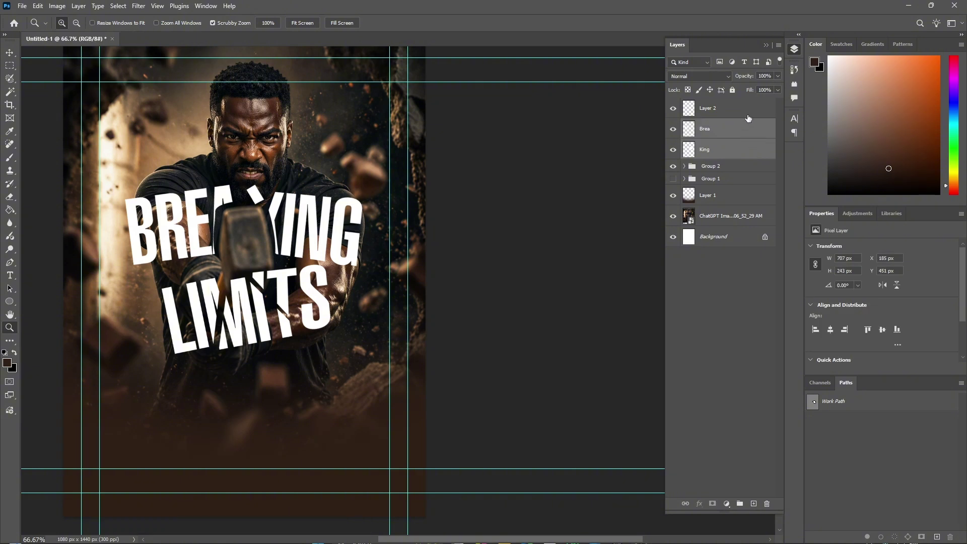
{"action": "left_click", "coordinate": [748, 112], "text": "shift"}
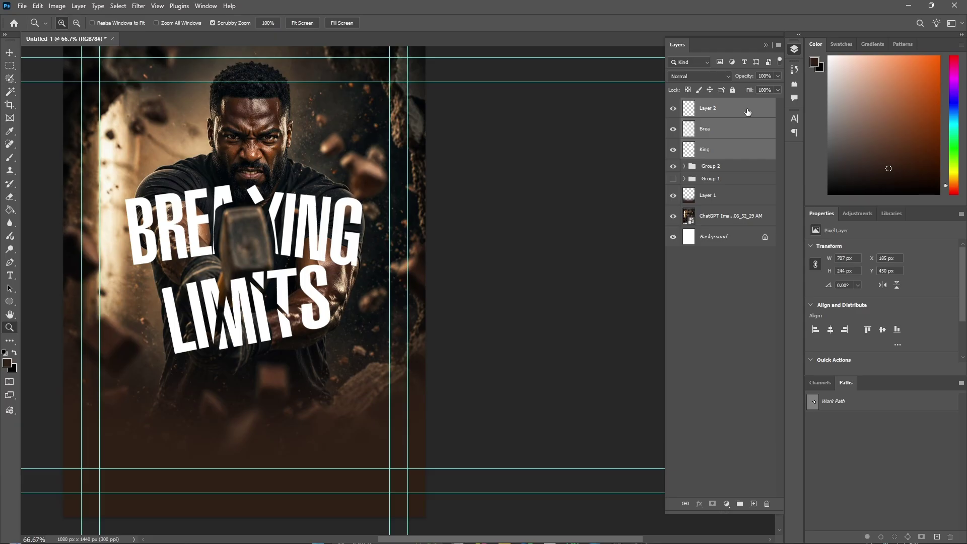
{"action": "key", "text": "ctrl+g"}
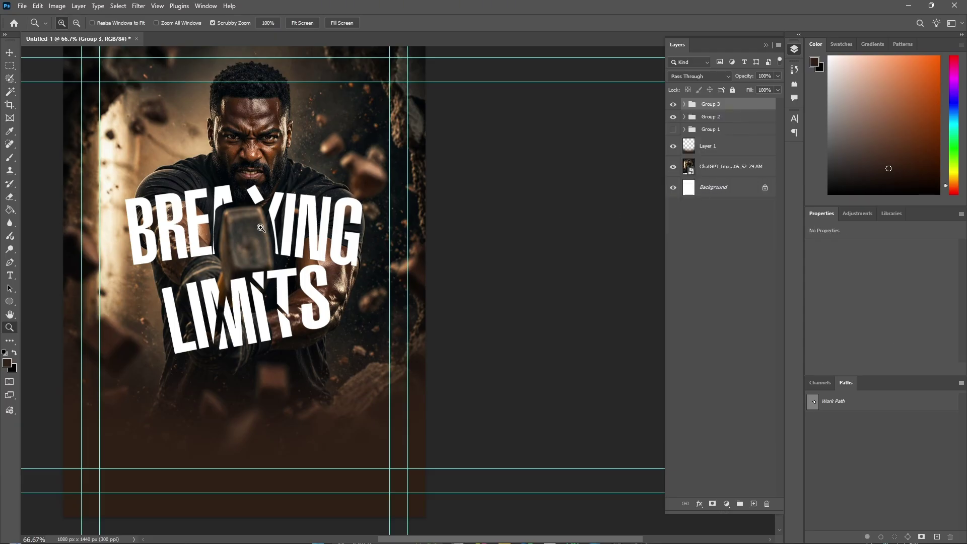
Step: On the Brea layer, draw a closed curved Pen path around the thin leftover sliver of the A beside the hammer head
{"action": "left_click", "coordinate": [218, 223]}
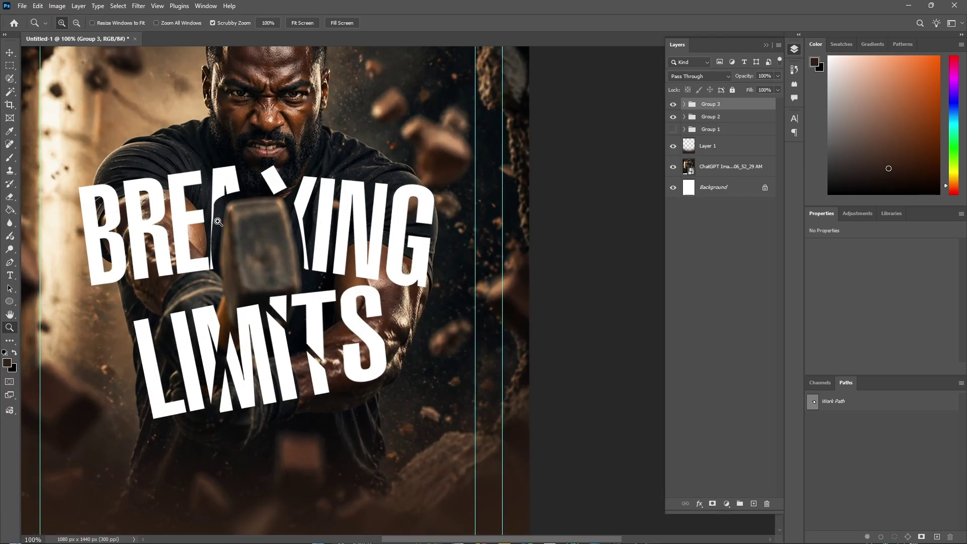
{"action": "left_click", "coordinate": [220, 224]}
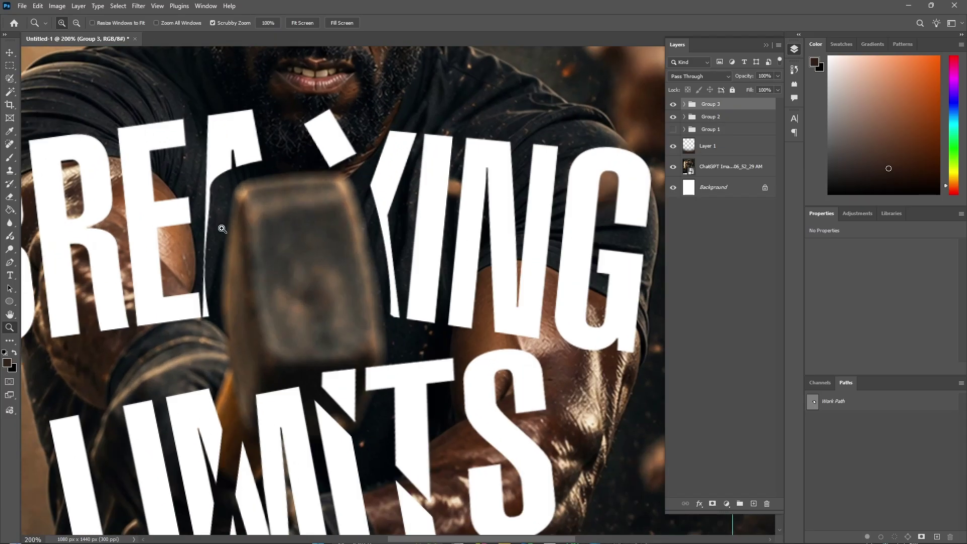
{"action": "left_click", "coordinate": [10, 262]}
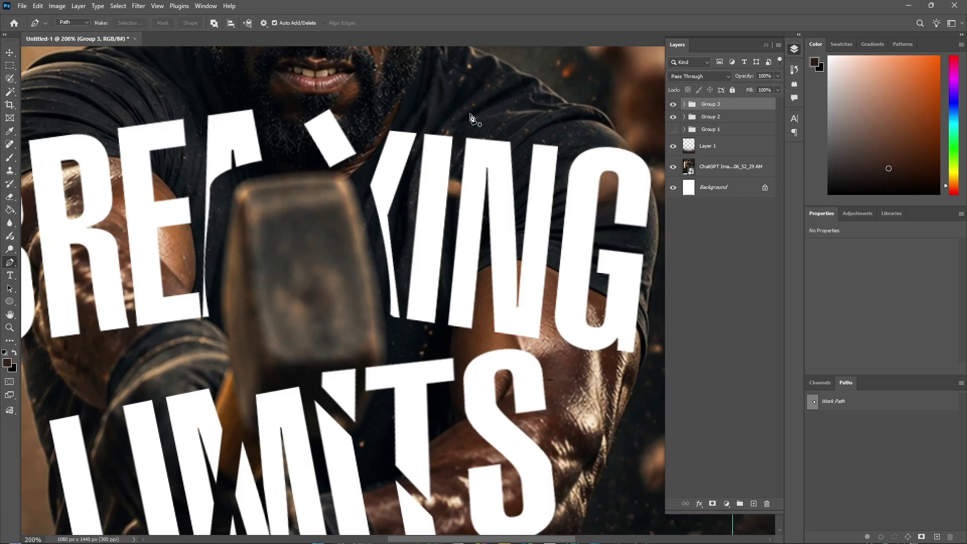
{"action": "left_click", "coordinate": [674, 104]}
{"action": "left_click", "coordinate": [684, 104]}
{"action": "left_click", "coordinate": [714, 142]}
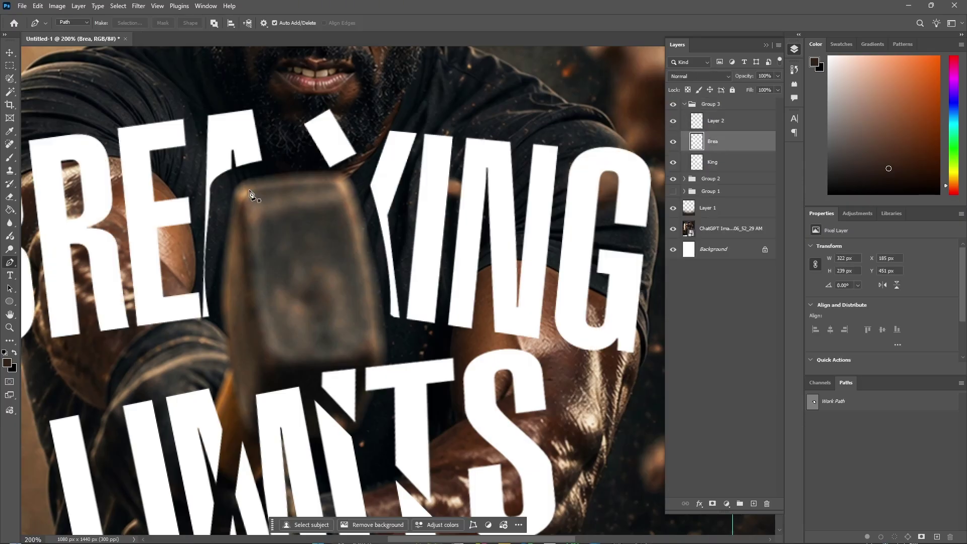
{"action": "left_click", "coordinate": [218, 178]}
{"action": "left_click_drag", "start_coordinate": [200, 199], "coordinate": [200, 246]}
{"action": "left_click_drag", "start_coordinate": [205, 326], "coordinate": [212, 342]}
{"action": "left_click_drag", "start_coordinate": [255, 320], "coordinate": [294, 258]}
{"action": "left_click_drag", "start_coordinate": [249, 193], "coordinate": [244, 182]}
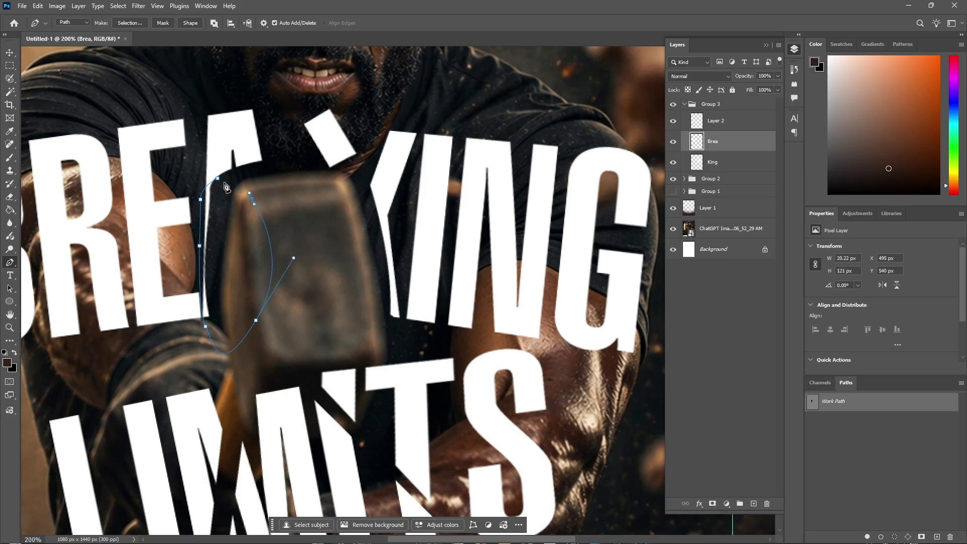
{"action": "left_click", "coordinate": [218, 179]}
Step: Convert the path to a selection with 0 px feather, delete the enclosed A sliver from the Brea layer and deselect
{"action": "right_click", "coordinate": [237, 211]}
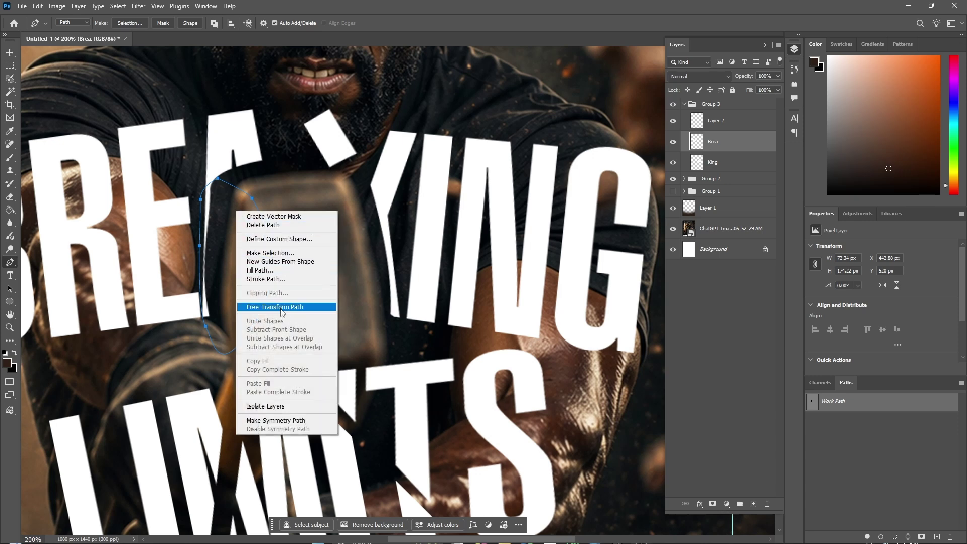
{"action": "left_click", "coordinate": [279, 253]}
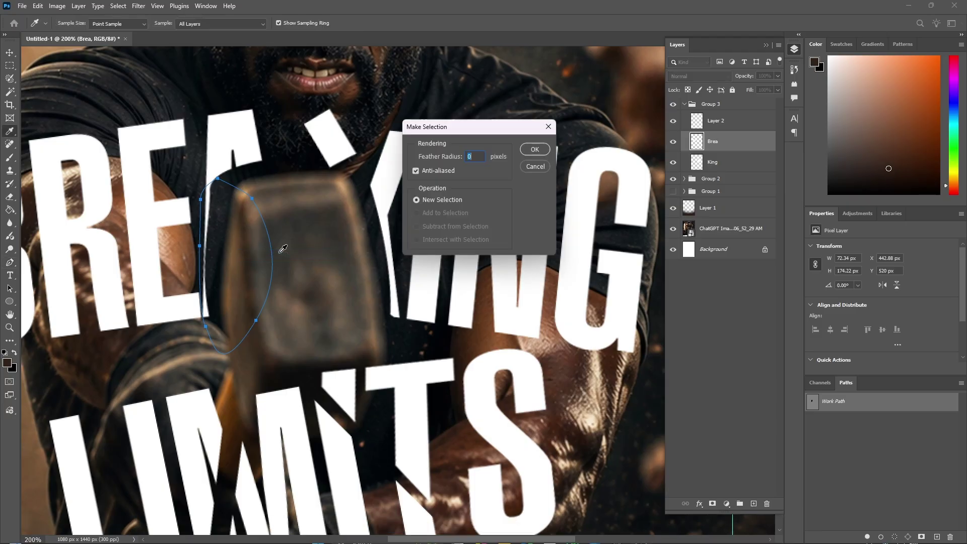
{"action": "key", "text": "Return"}
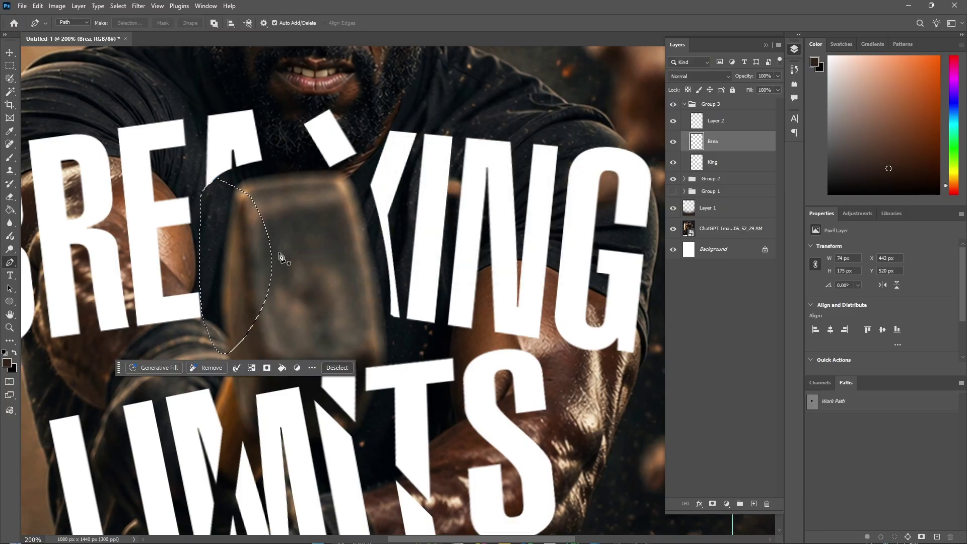
{"action": "key", "text": "ctrl+d"}
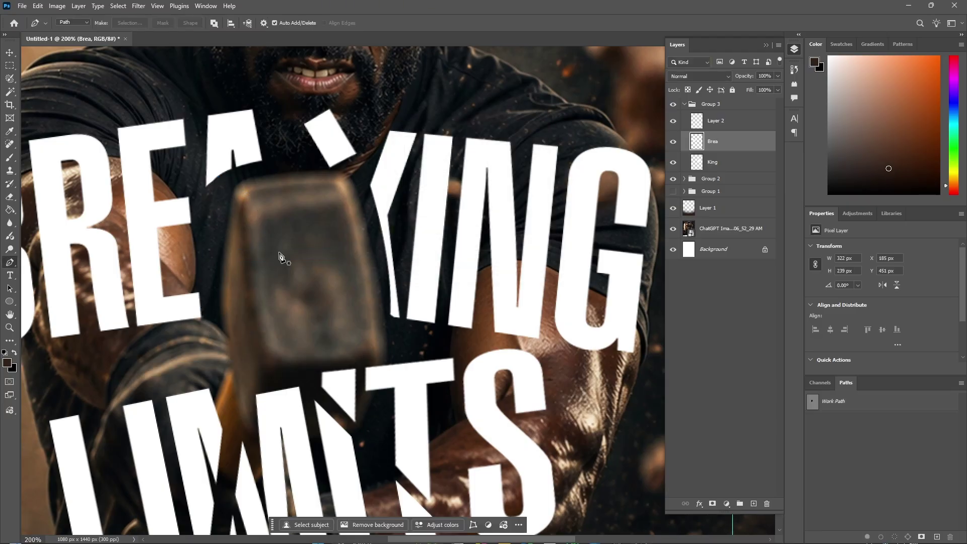
{"action": "key", "text": "v"}
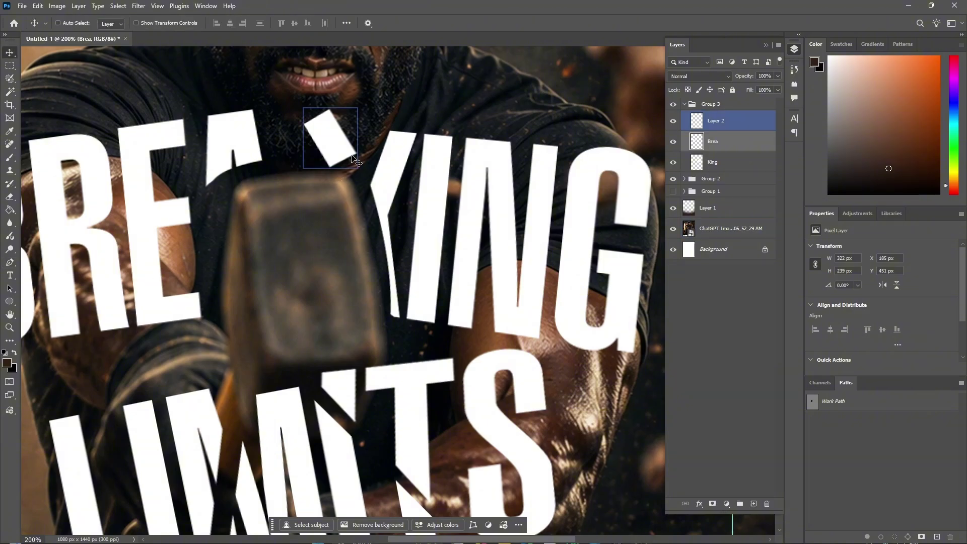
Step: Duplicate the small white Layer 2 fragment twice, placing one copy at the hammer head's left edge and one at its lower right
{"action": "right_click", "coordinate": [346, 153]}
{"action": "left_click", "coordinate": [364, 165]}
{"action": "left_click_drag", "start_coordinate": [363, 165], "coordinate": [390, 334]}
{"action": "key", "text": "ctrl+j"}
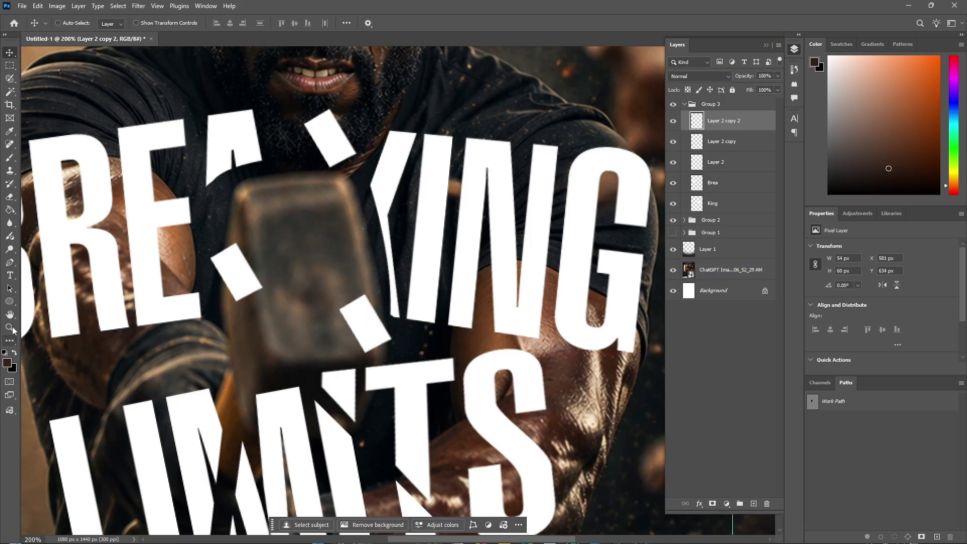
Step: Undo the last fragment copy placed at the hammer head's lower right after checking the whole poster
{"action": "key", "text": "z"}
{"action": "left_click", "coordinate": [306, 255], "text": "alt"}
{"action": "left_click", "coordinate": [306, 254], "text": "alt"}
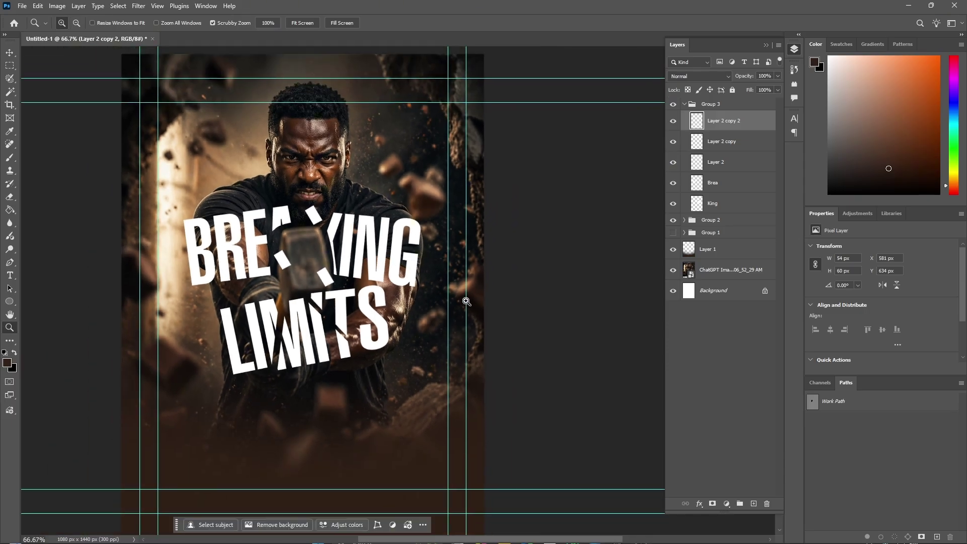
{"action": "key", "text": "ctrl+z"}
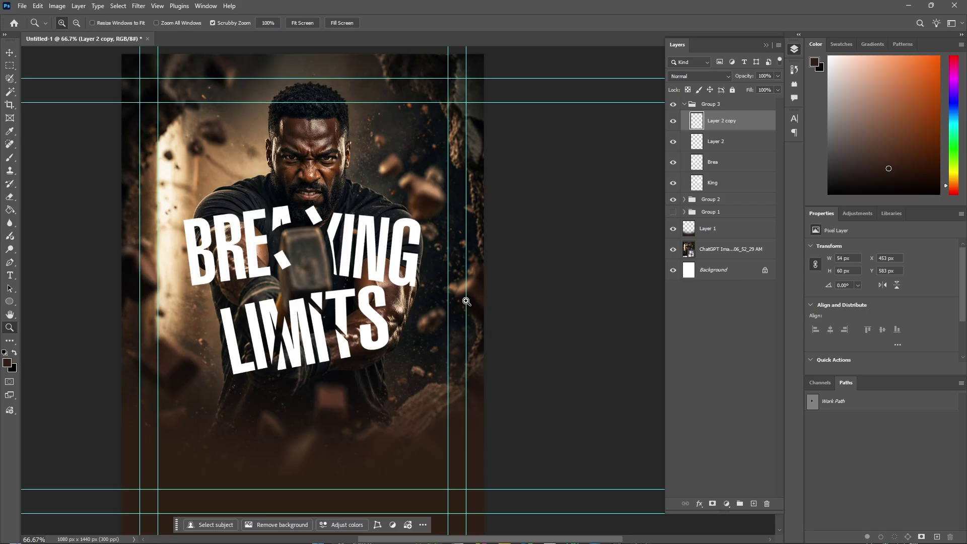
Step: Switch to ChatGPT in Chrome, start a new chat and send the prompt "create a quote on breaking limits"
{"action": "scroll", "coordinate": [468, 302], "scroll_direction": "down", "scroll_amount": 3}
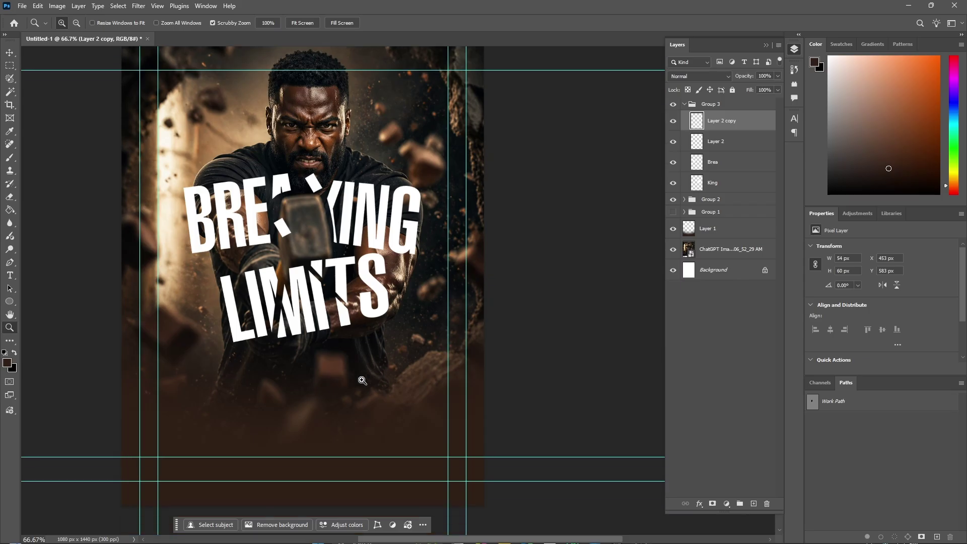
{"action": "scroll", "coordinate": [361, 381], "scroll_direction": "down", "scroll_amount": 1}
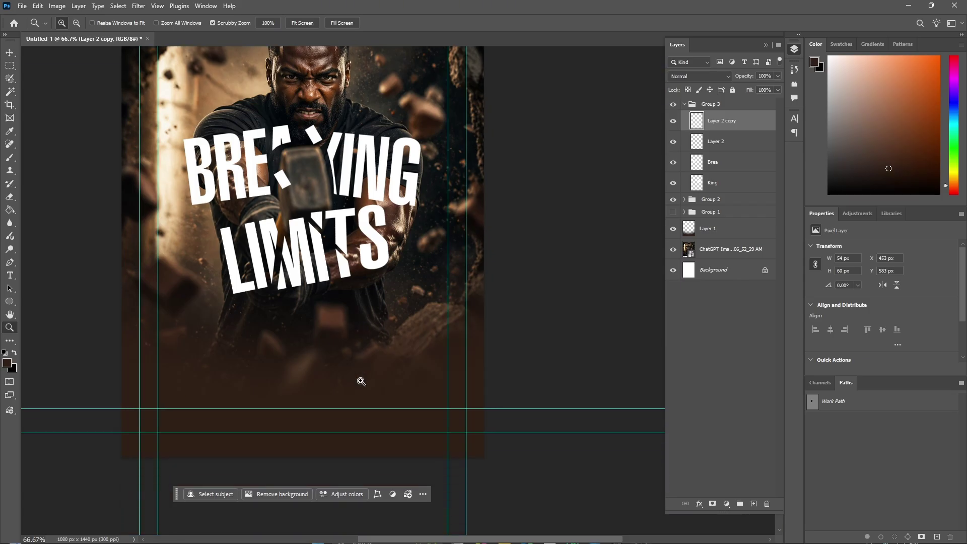
{"action": "scroll", "coordinate": [361, 381], "scroll_direction": "up", "scroll_amount": 1}
{"action": "mouse_move", "coordinate": [529, 543]}
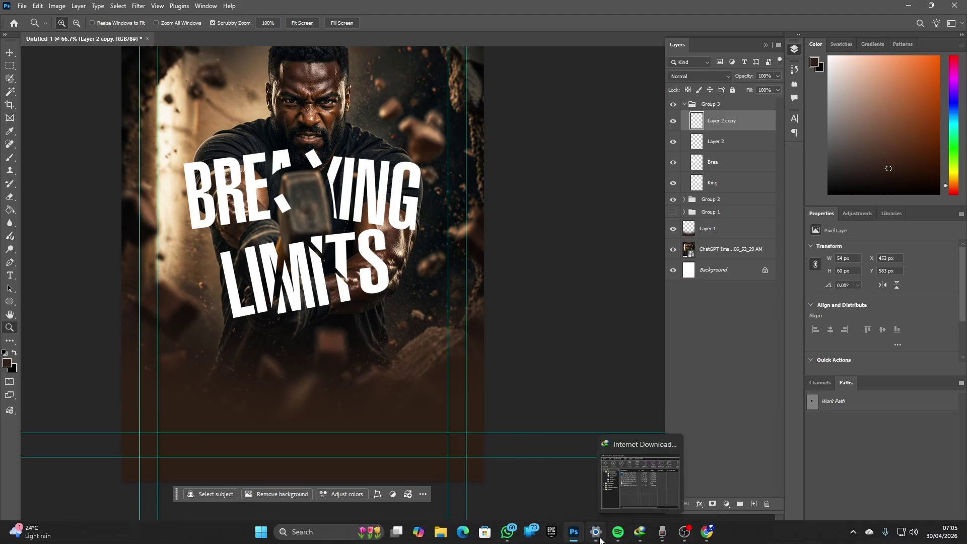
{"action": "mouse_move", "coordinate": [633, 539]}
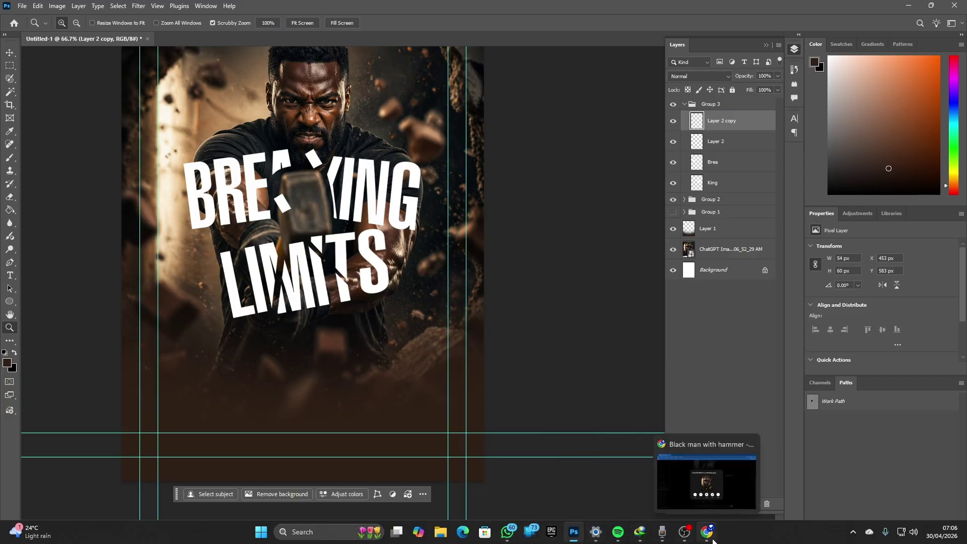
{"action": "left_click", "coordinate": [727, 502]}
{"action": "left_click", "coordinate": [727, 304]}
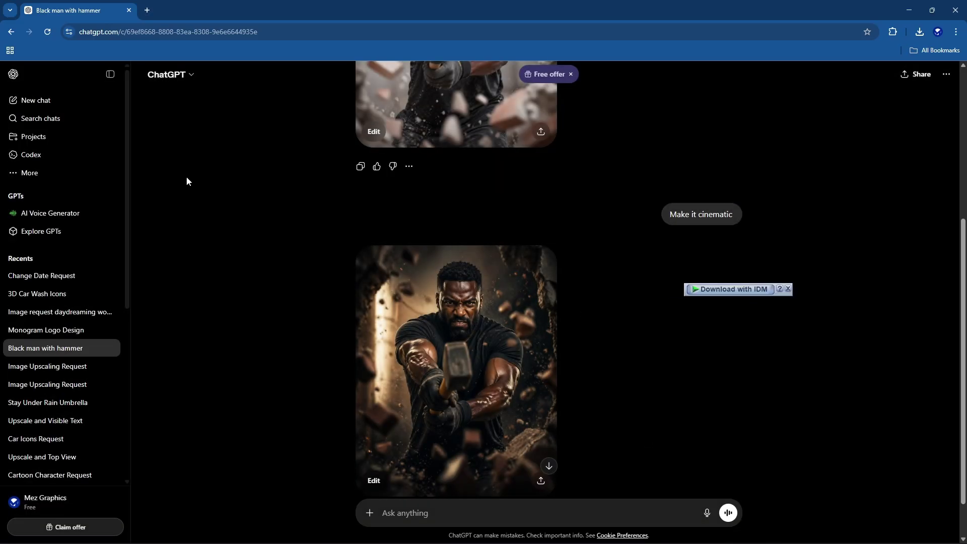
{"action": "left_click", "coordinate": [71, 101]}
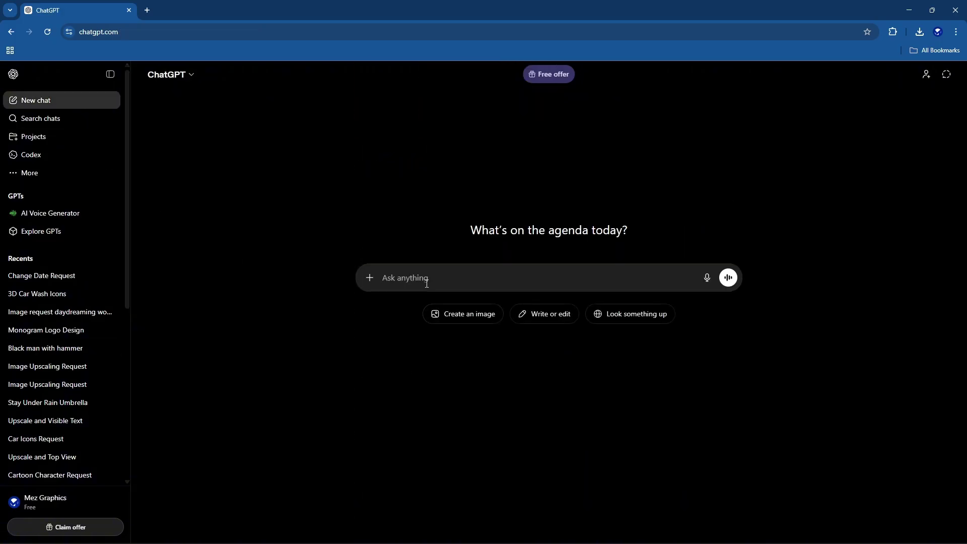
{"action": "type", "text": "create a quote on breaking limits"}
{"action": "key", "text": "Return"}
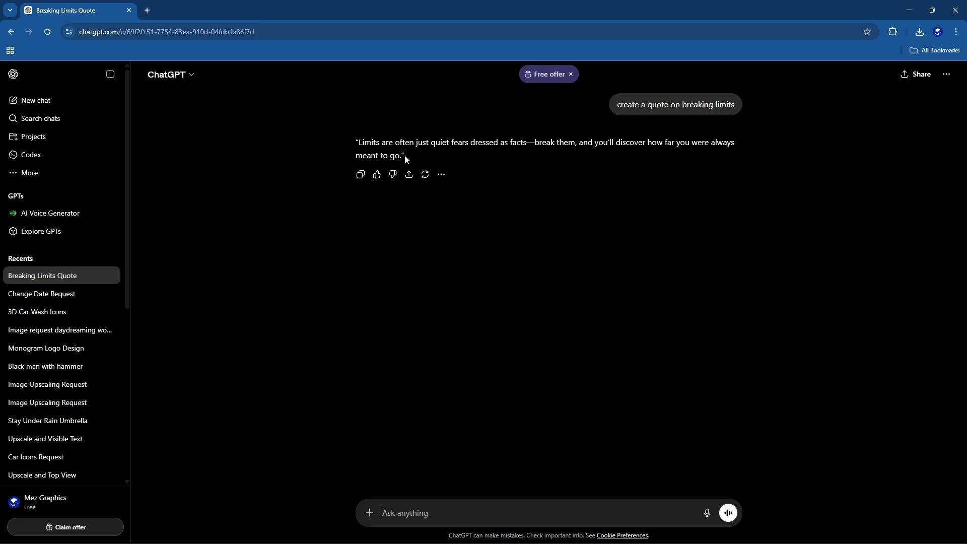
Step: Copy the full text of the generated quote and return to Photoshop
{"action": "left_click_drag", "start_coordinate": [405, 156], "coordinate": [360, 143]}
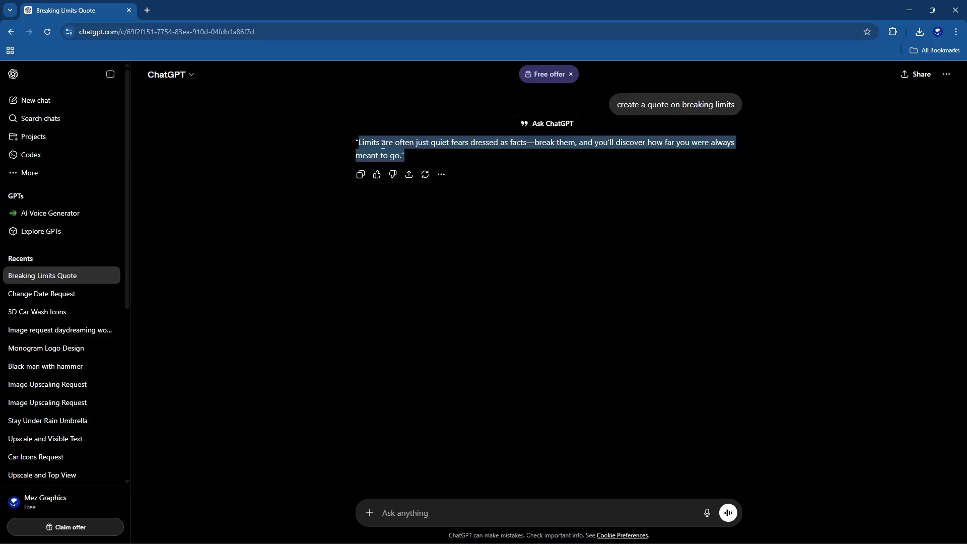
{"action": "right_click", "coordinate": [382, 144]}
{"action": "left_click", "coordinate": [415, 159]}
{"action": "left_click", "coordinate": [909, 10]}
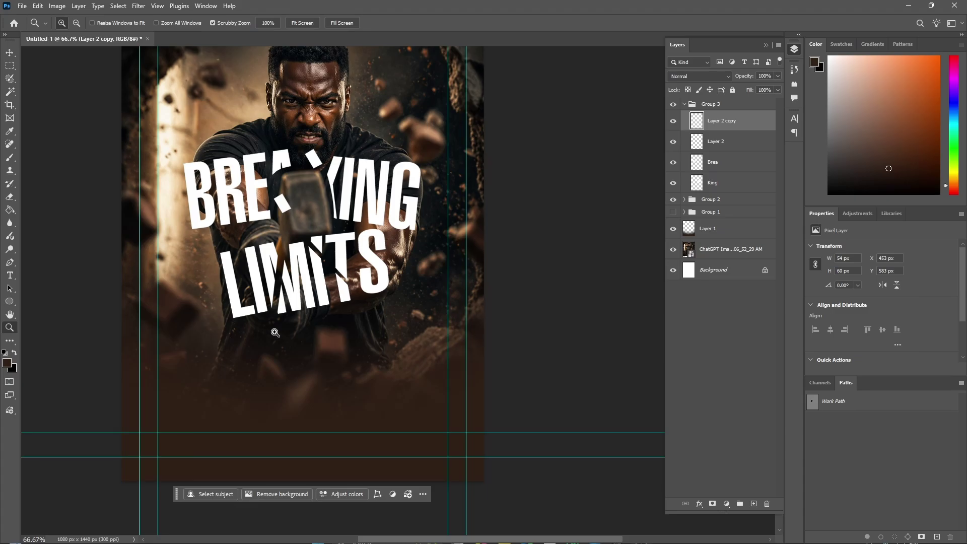
Step: Paste the quote as new text below the LIMITS title, with line breaks after "fears", "break them," and "you were"
{"action": "key", "text": "t"}
{"action": "left_click", "coordinate": [232, 392]}
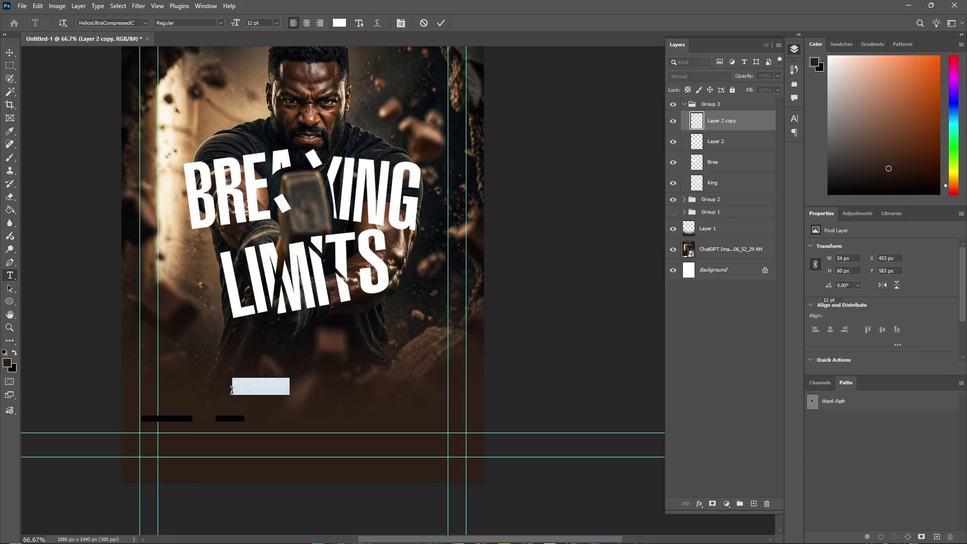
{"action": "key", "text": "ctrl+v"}
{"action": "left_click", "coordinate": [387, 387]}
{"action": "key", "text": "Return"}
{"action": "left_click", "coordinate": [383, 406]}
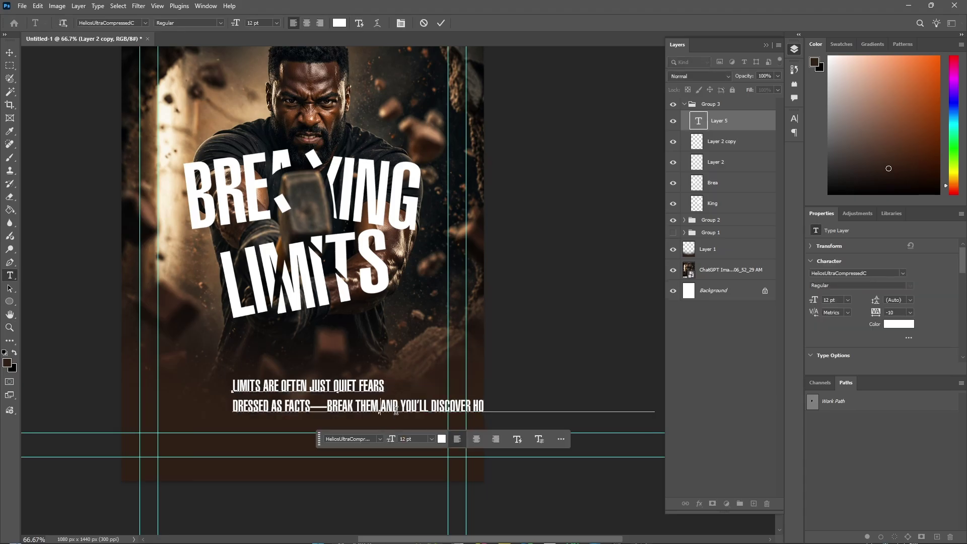
{"action": "key", "text": "Return"}
{"action": "left_click", "coordinate": [407, 427]}
{"action": "key", "text": "Return"}
Step: Set all of the quote text in Montserrat Regular and turn off All Caps
{"action": "key", "text": "ctrl+a"}
{"action": "left_click", "coordinate": [111, 23]}
{"action": "type", "text": "mont"}
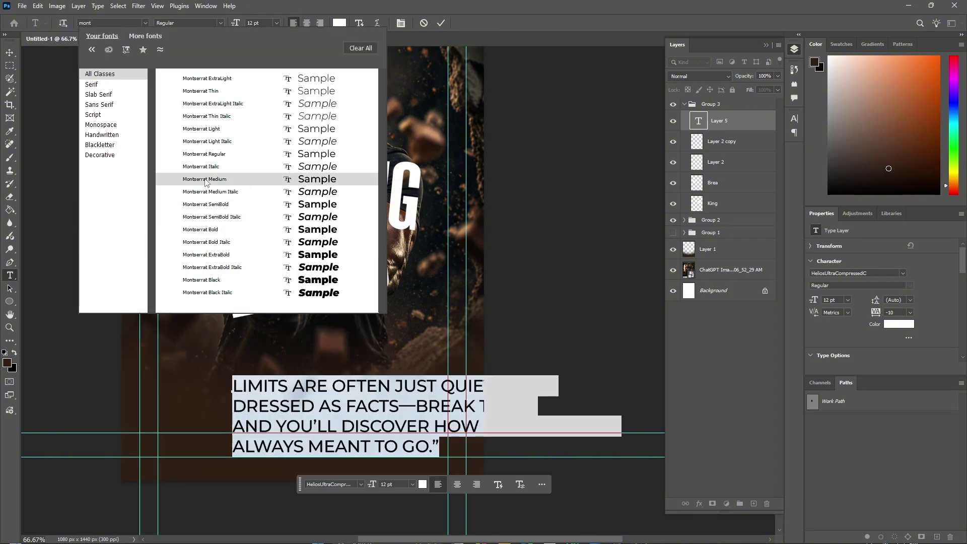
{"action": "left_click", "coordinate": [217, 158]}
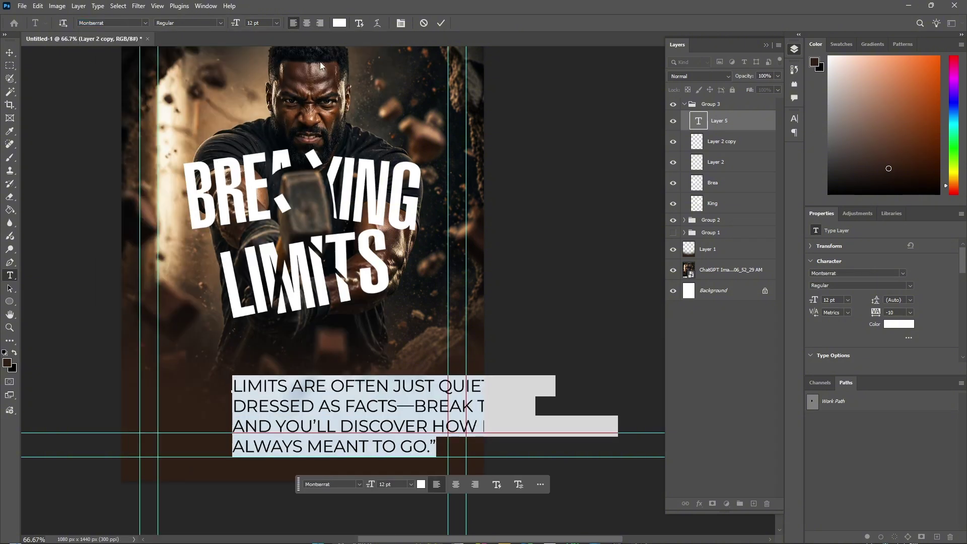
{"action": "left_click", "coordinate": [401, 23]}
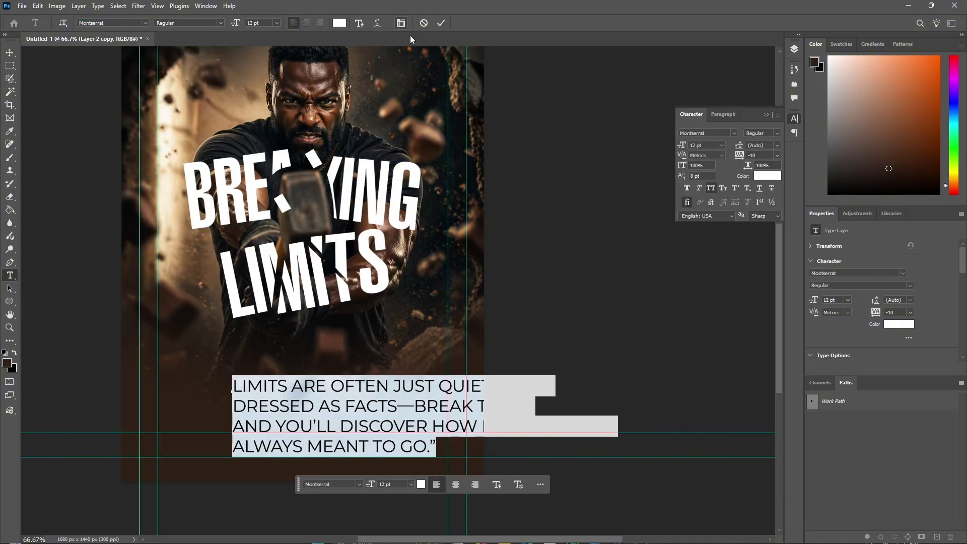
{"action": "left_click", "coordinate": [711, 189]}
Step: Set the quote's tracking to -50 and its leading to 12 pt
{"action": "left_click", "coordinate": [779, 153]}
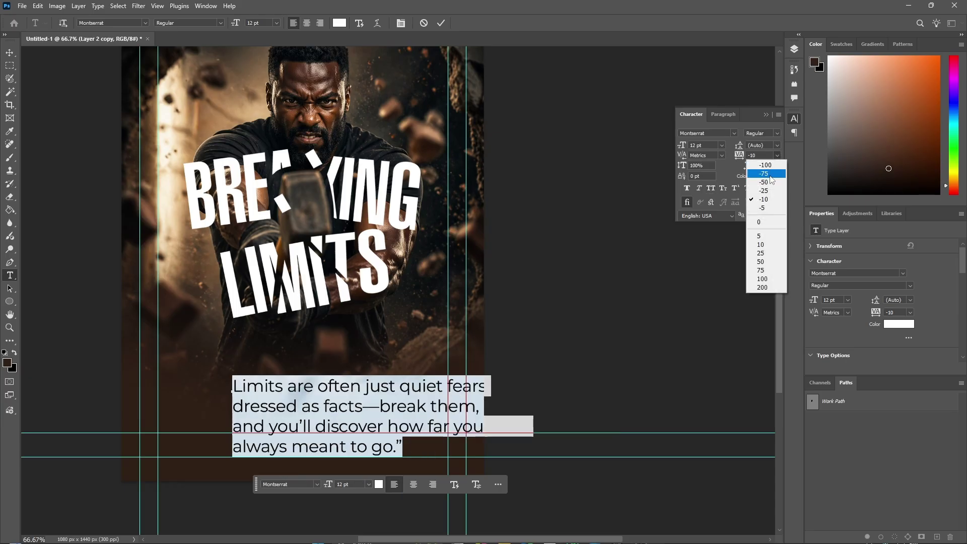
{"action": "left_click", "coordinate": [768, 174]}
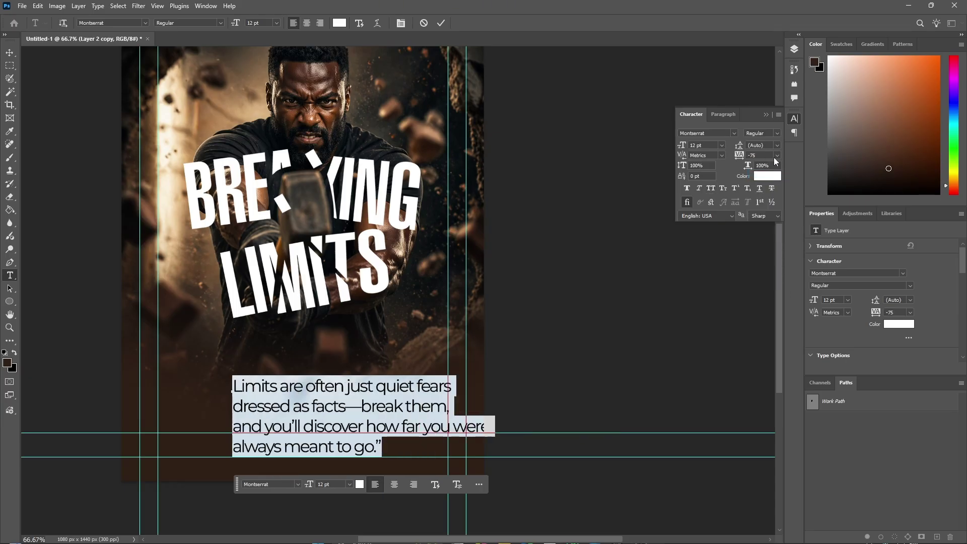
{"action": "left_click", "coordinate": [776, 156]}
{"action": "left_click", "coordinate": [768, 181]}
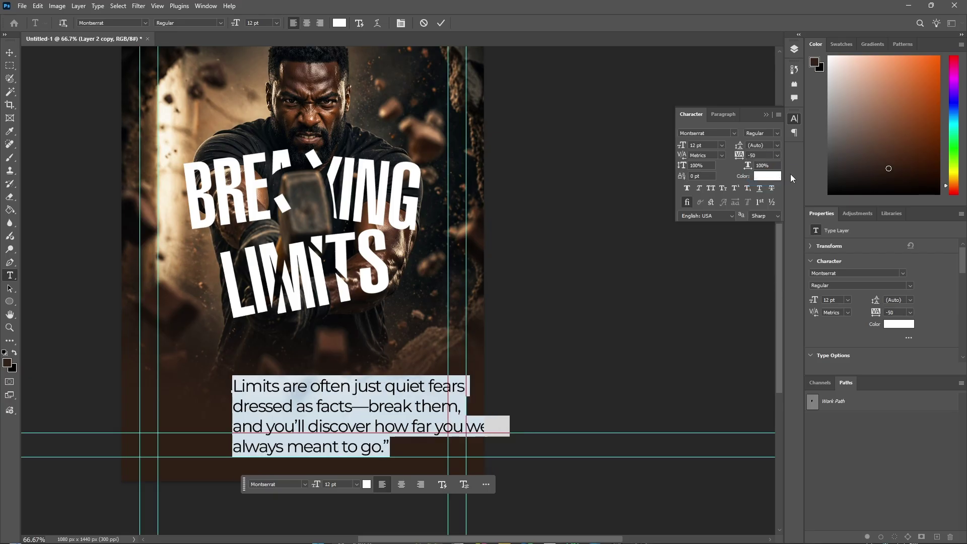
{"action": "left_click", "coordinate": [776, 145]}
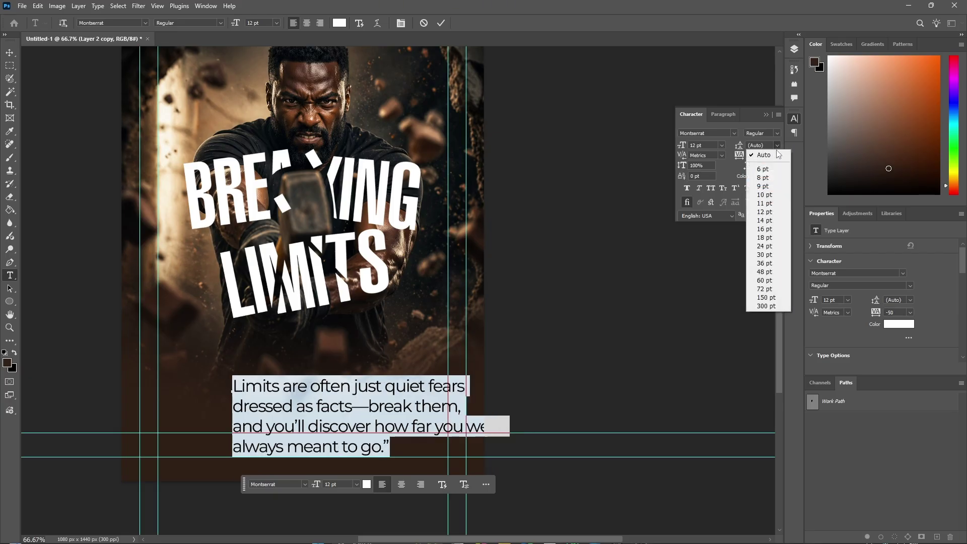
{"action": "left_click", "coordinate": [770, 229]}
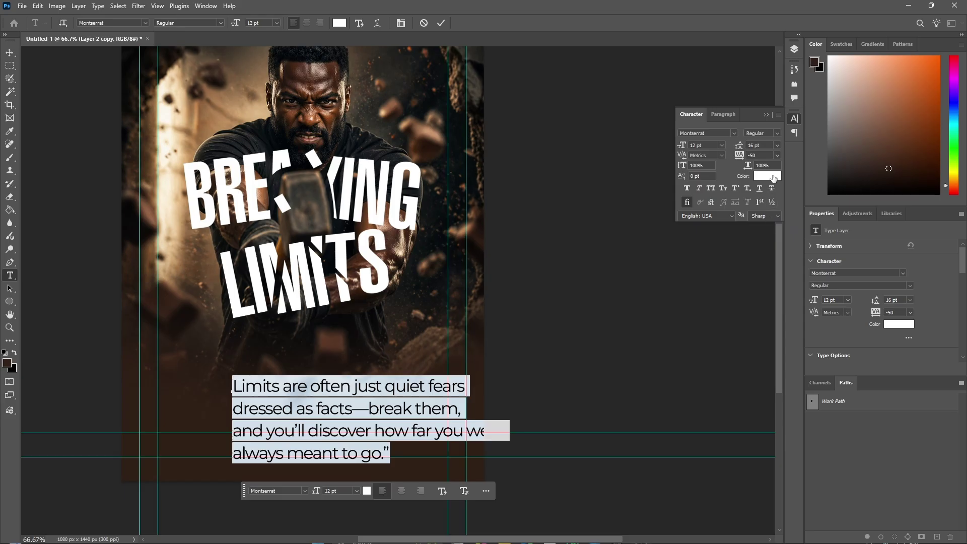
{"action": "left_click", "coordinate": [773, 145]}
{"action": "left_click", "coordinate": [766, 215]}
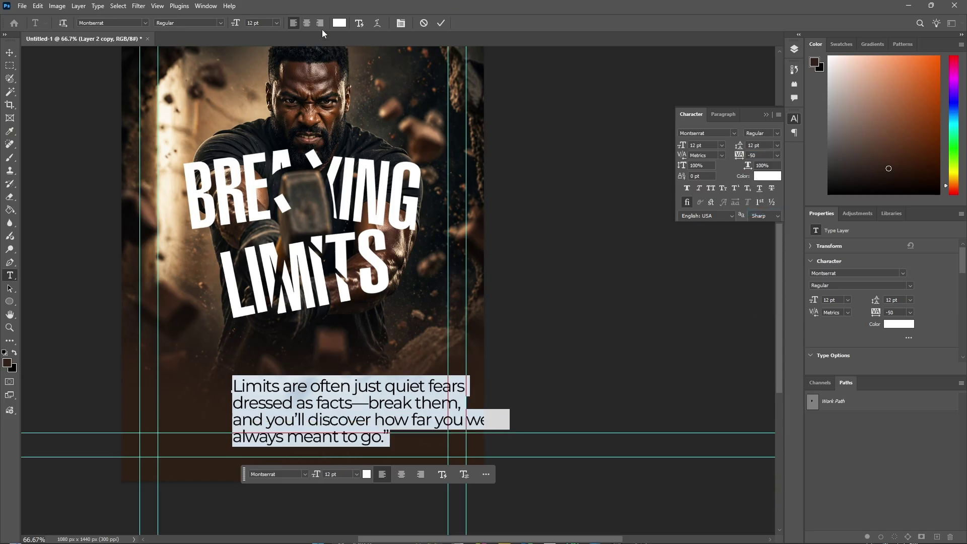
Step: Center-align the quote's lines and align the text layer to the canvas's horizontal center, then deselect
{"action": "left_click", "coordinate": [307, 24]}
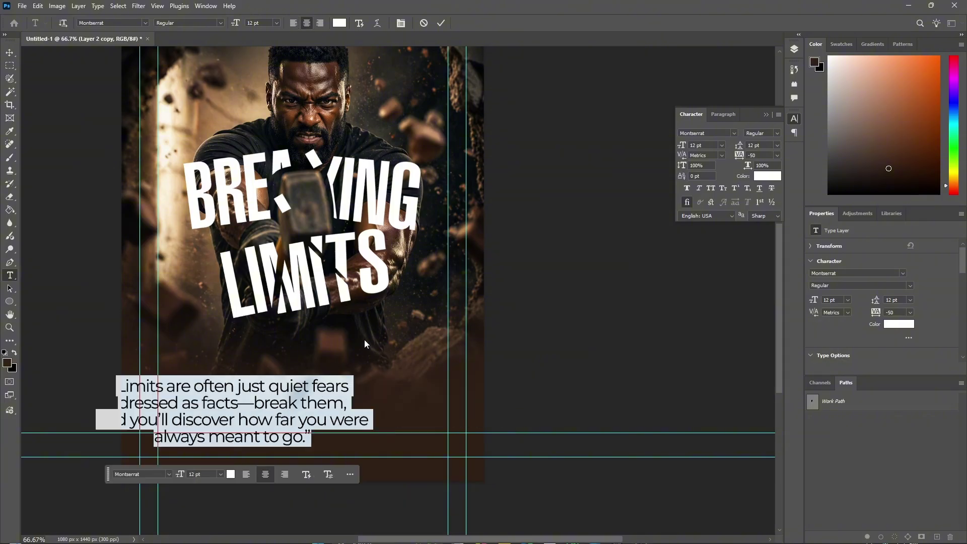
{"action": "left_click", "coordinate": [440, 23]}
{"action": "key", "text": "ctrl+a"}
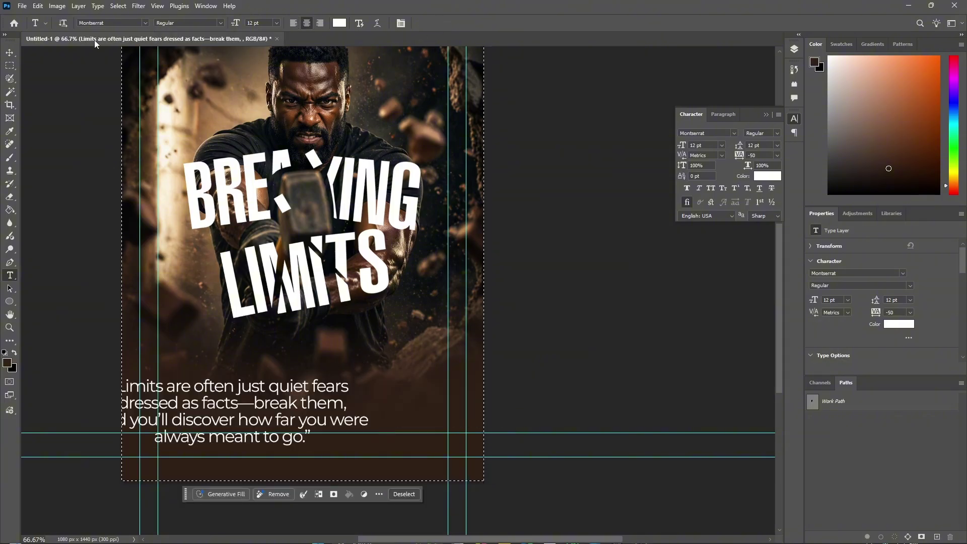
{"action": "left_click", "coordinate": [16, 51]}
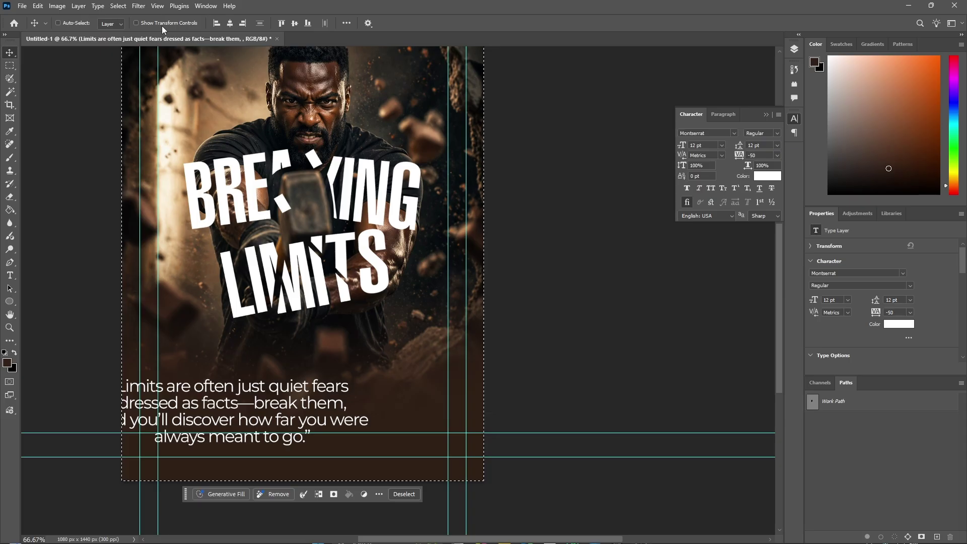
{"action": "left_click", "coordinate": [230, 24]}
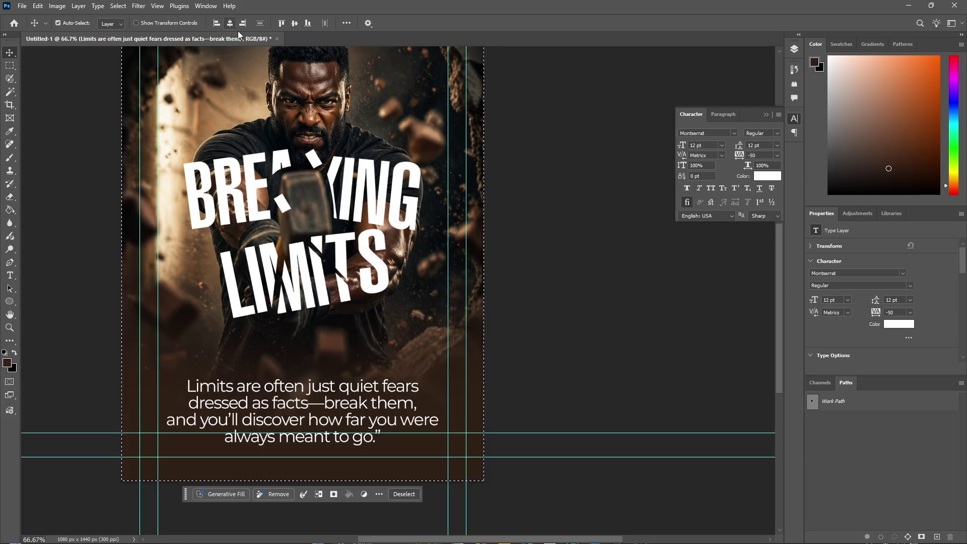
{"action": "key", "text": "ctrl+d"}
Step: Replace the long dash between "facts" and "break" in the quote with a spaced hyphen
{"action": "double_click", "coordinate": [318, 404]}
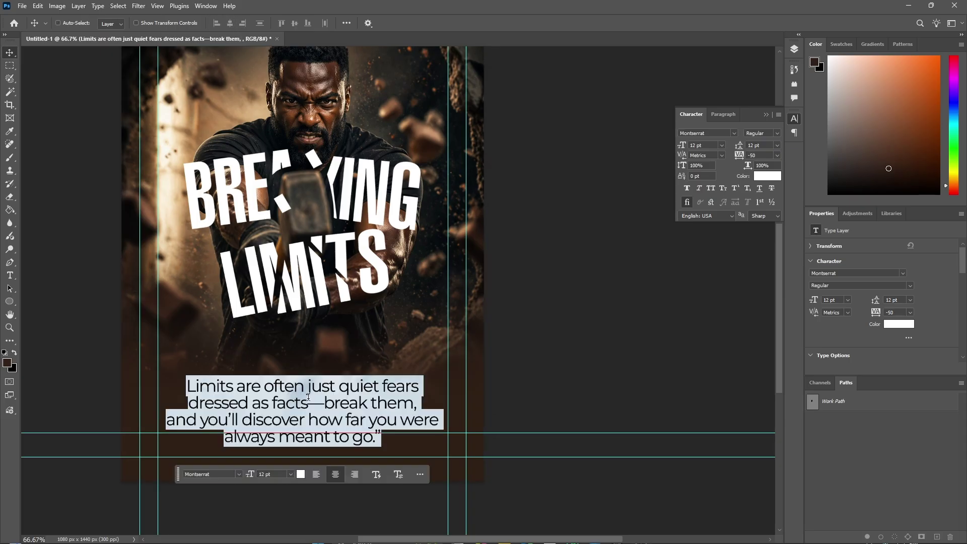
{"action": "left_click", "coordinate": [309, 399]}
{"action": "left_click_drag", "start_coordinate": [309, 399], "coordinate": [328, 401]}
{"action": "key", "text": "BackSpace"}
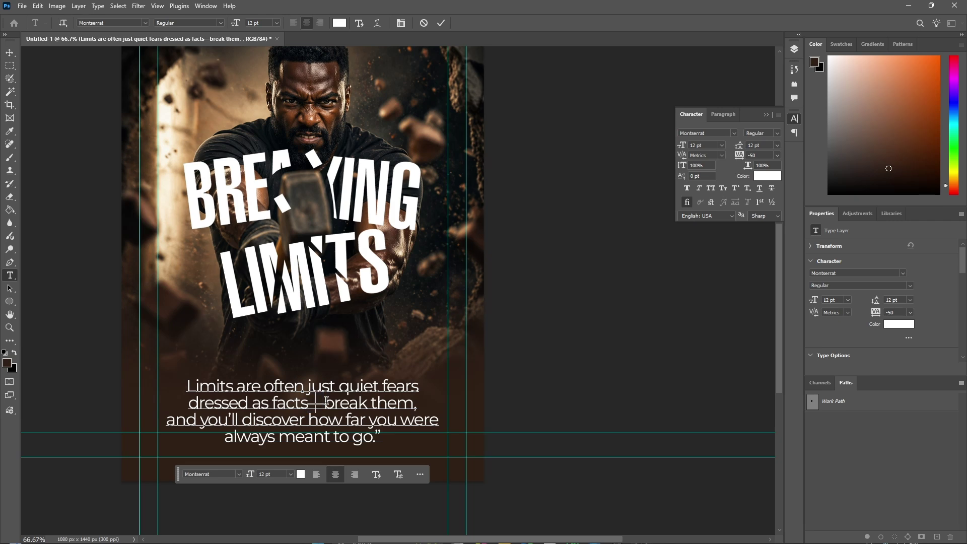
{"action": "type", "text": "-"}
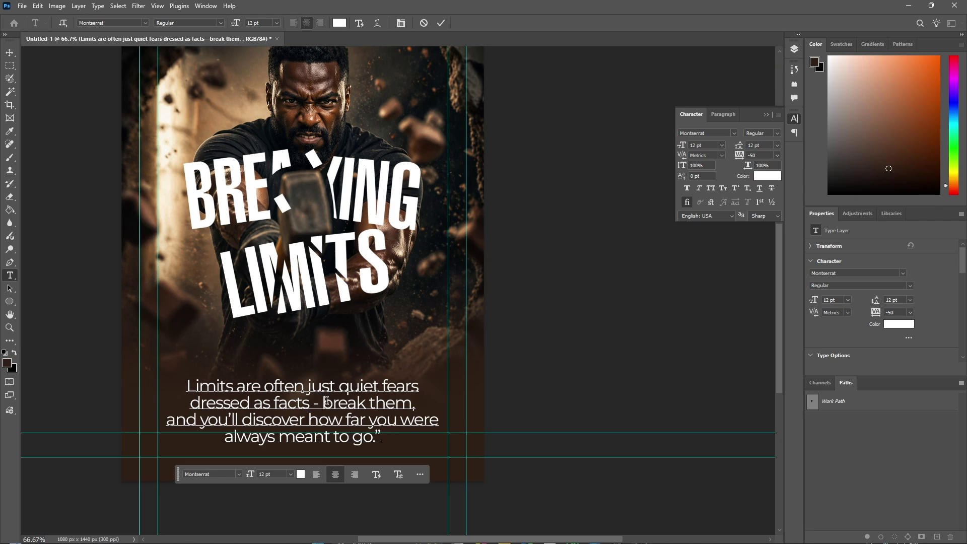
Step: Move the word "and" up to the quote's second line so the third line starts with "you'll", and commit the text
{"action": "key", "text": "ctrl+a"}
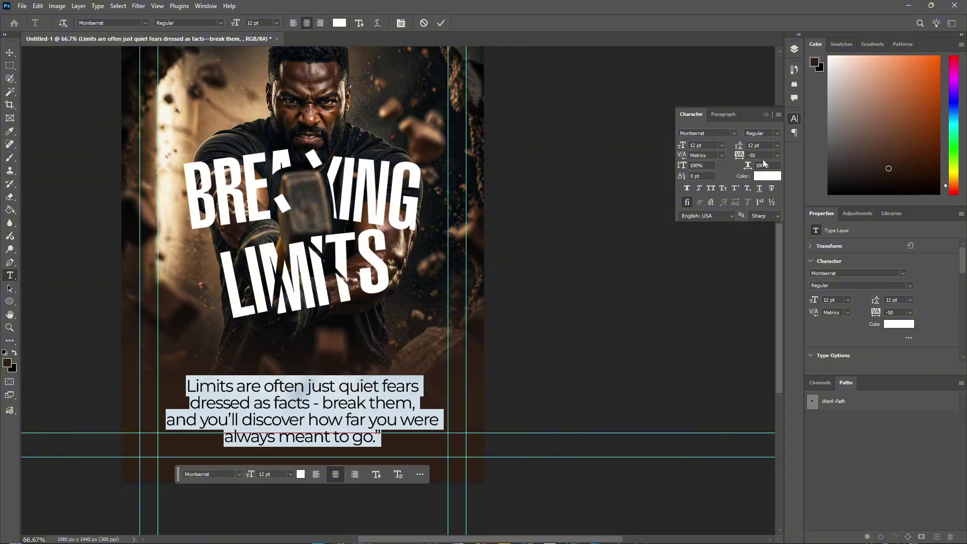
{"action": "left_click", "coordinate": [168, 413]}
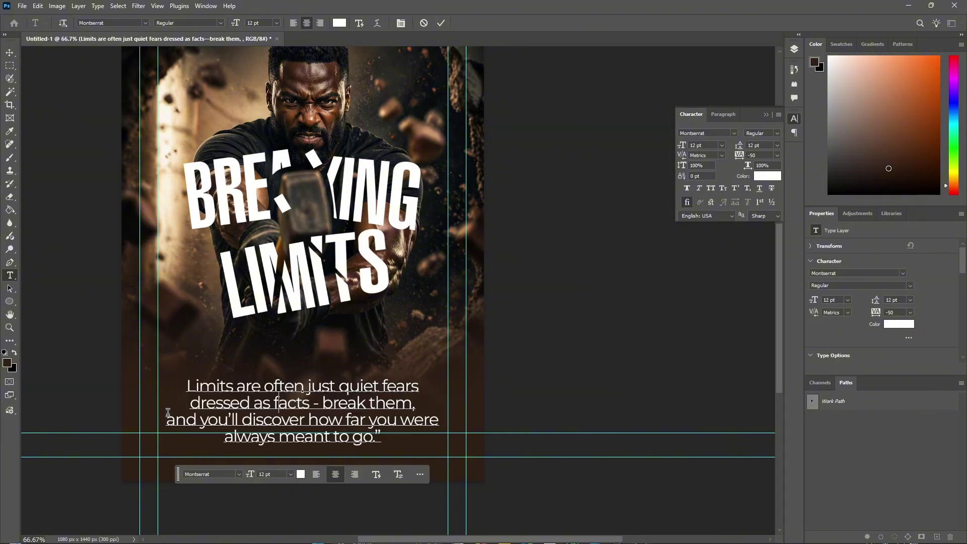
{"action": "key", "text": "BackSpace"}
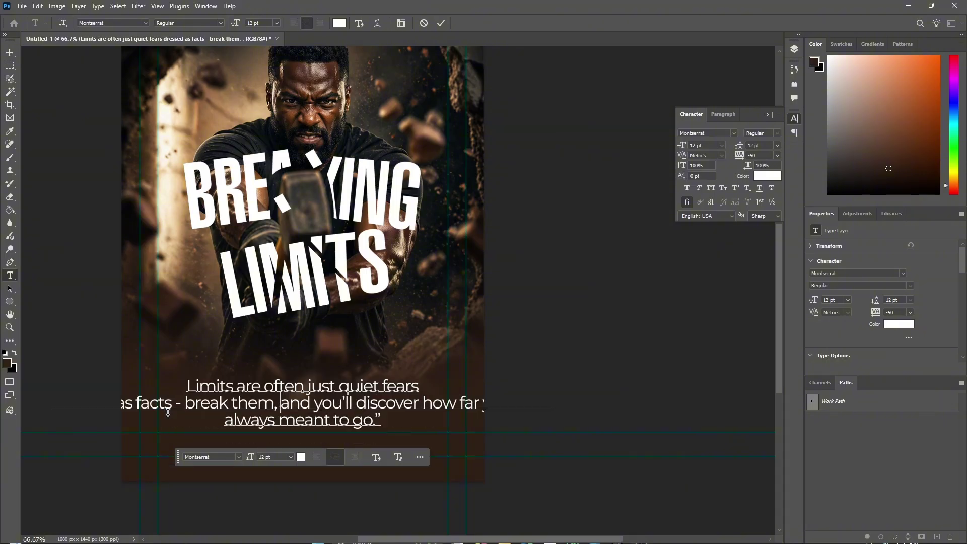
{"action": "left_click", "coordinate": [319, 400]}
{"action": "key", "text": "Return"}
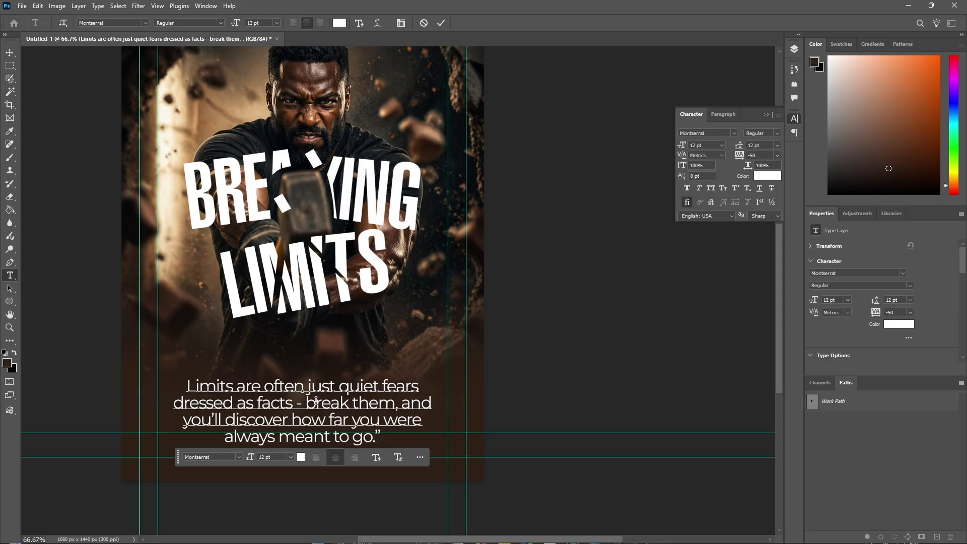
{"action": "left_click", "coordinate": [439, 22]}
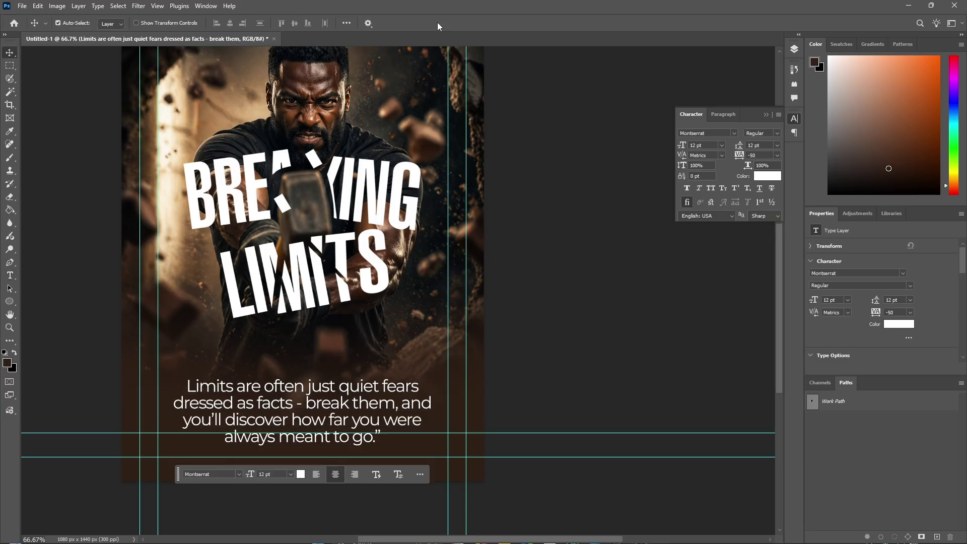
Step: Scale the quote text down proportionally to about 76% and commit the transform
{"action": "key", "text": "ctrl+t"}
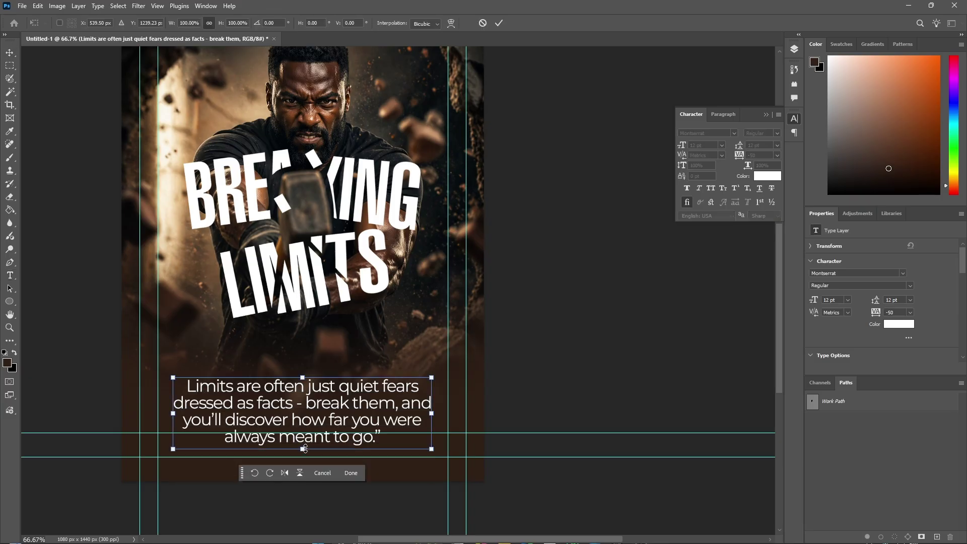
{"action": "left_click_drag", "start_coordinate": [302, 449], "coordinate": [306, 430]}
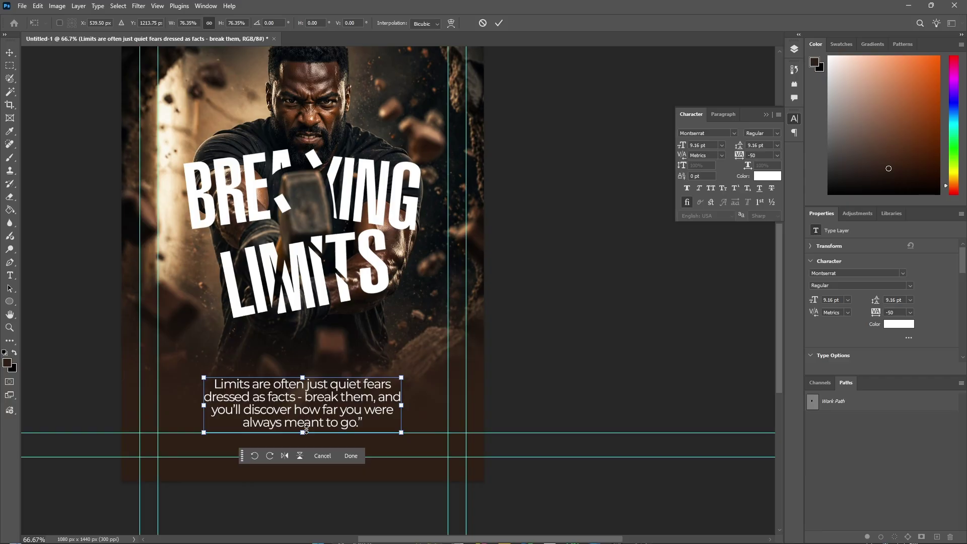
{"action": "key", "text": "Return"}
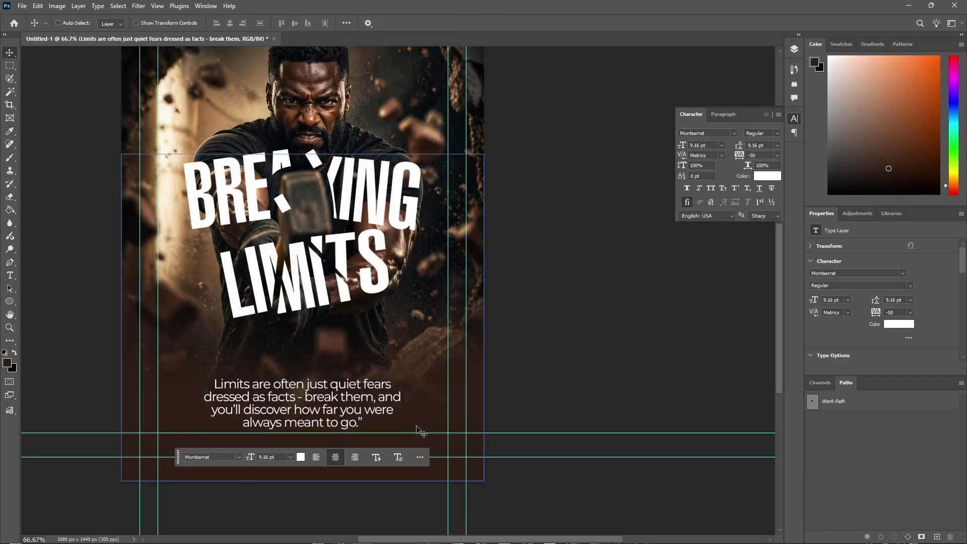
Step: Delete the closing quotation mark from the end of the quote and commit the text
{"action": "double_click", "coordinate": [373, 426]}
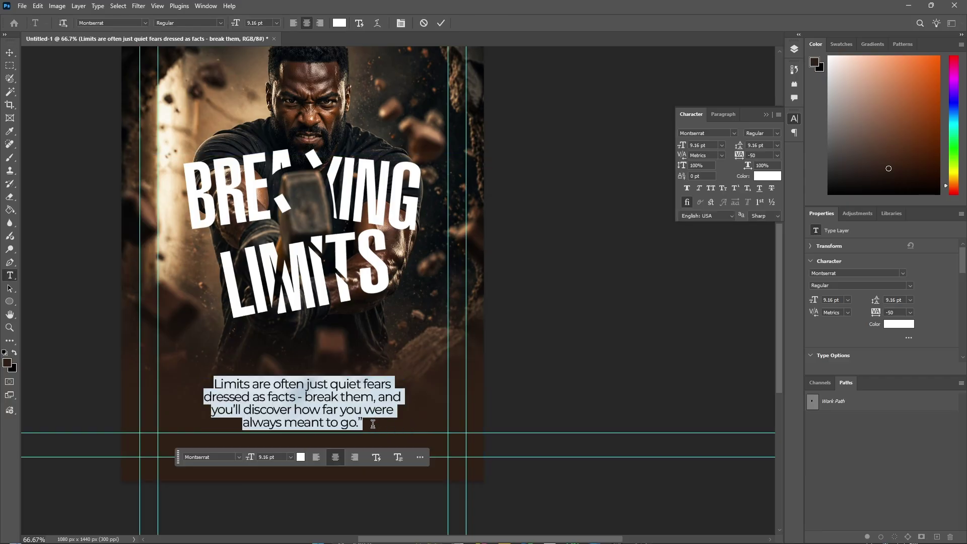
{"action": "key", "text": "ctrl+shift+u"}
{"action": "key", "text": "BackSpace"}
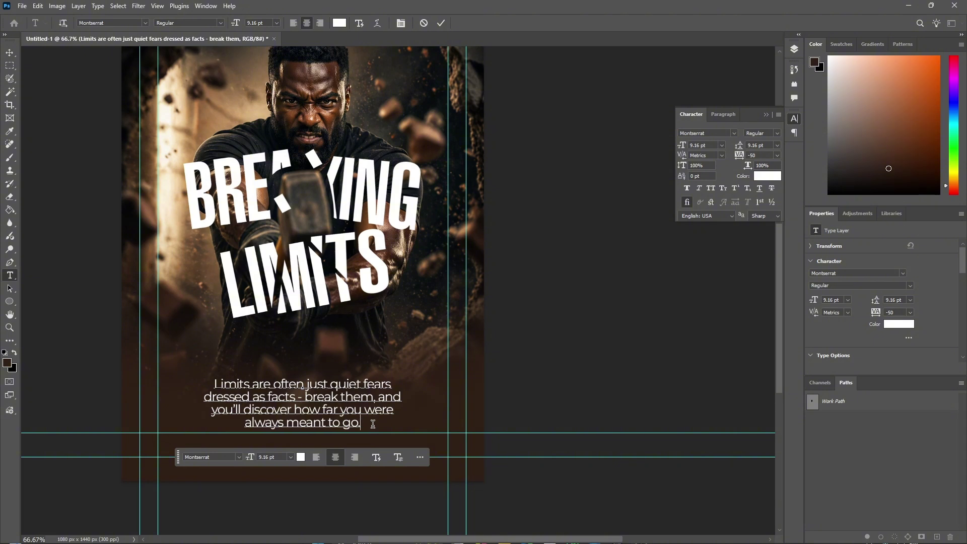
{"action": "left_click", "coordinate": [438, 25]}
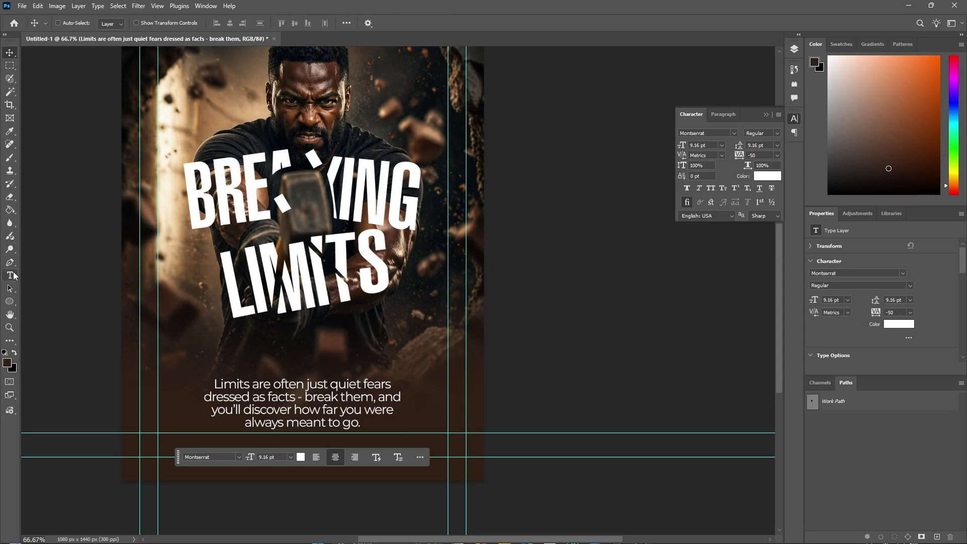
Step: Add a text layer containing one opening quotation mark in HeliosUltraCompressedC at 150 pt
{"action": "left_click", "coordinate": [11, 275]}
{"action": "left_click", "coordinate": [179, 272]}
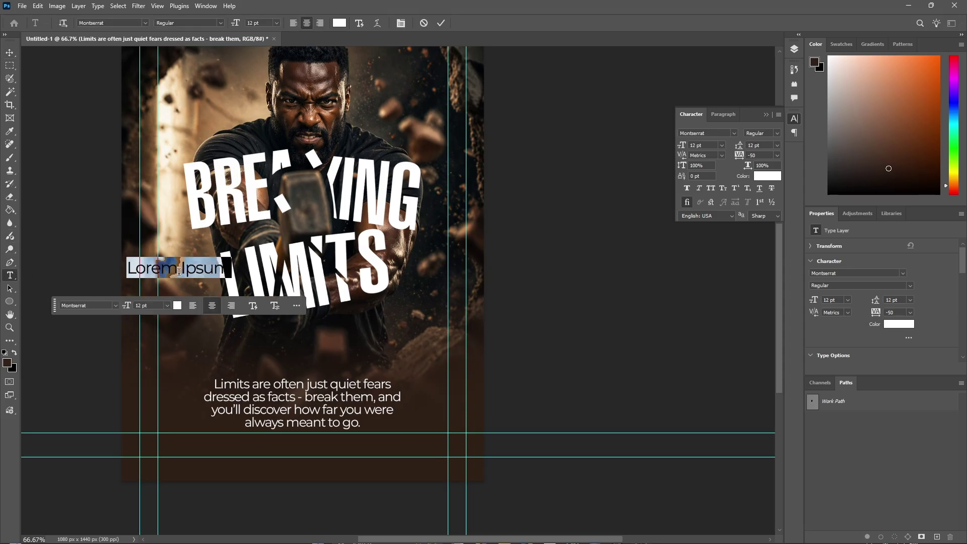
{"action": "key", "text": "BackSpace"}
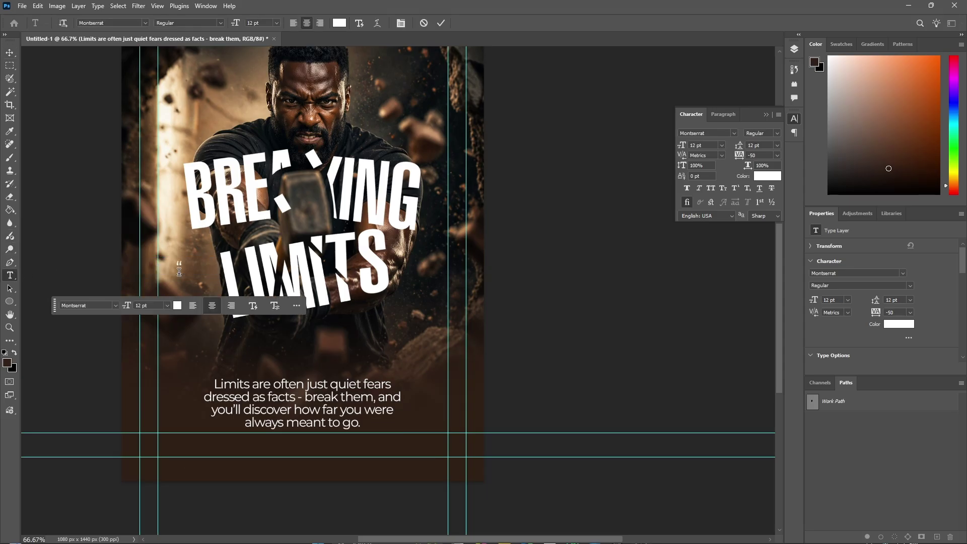
{"action": "left_click", "coordinate": [144, 23]}
{"action": "left_click", "coordinate": [239, 78]}
{"action": "left_click", "coordinate": [276, 23]}
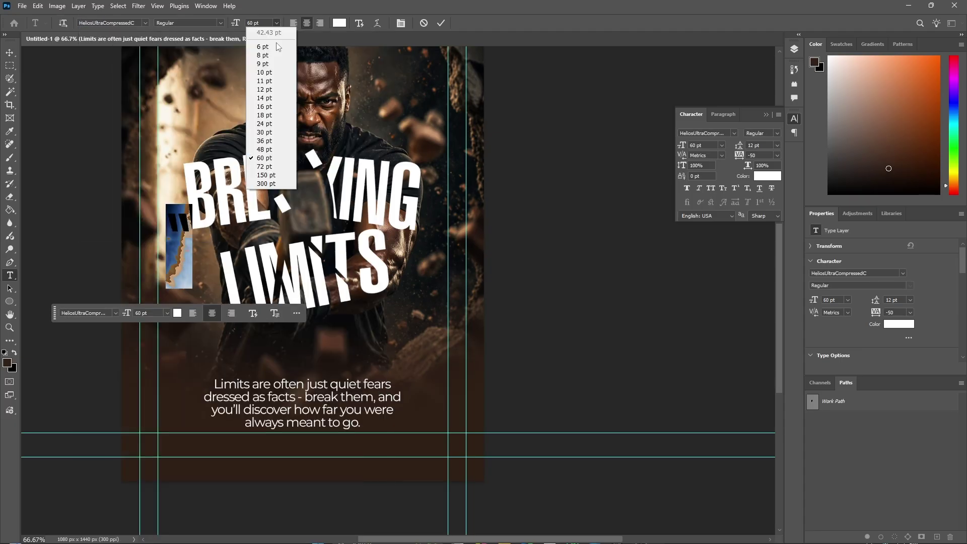
{"action": "left_click", "coordinate": [265, 175]}
{"action": "left_click", "coordinate": [441, 23]}
Step: Place the quotation mark behind the quote's upper-left corner, below Layer 1, as three stacked copies in Overlay mode
{"action": "key", "text": "v"}
{"action": "left_click_drag", "start_coordinate": [179, 151], "coordinate": [222, 377]}
{"action": "left_click", "coordinate": [795, 49]}
{"action": "left_click_drag", "start_coordinate": [750, 120], "coordinate": [750, 279]}
{"action": "left_click", "coordinate": [700, 76]}
{"action": "left_click", "coordinate": [679, 214]}
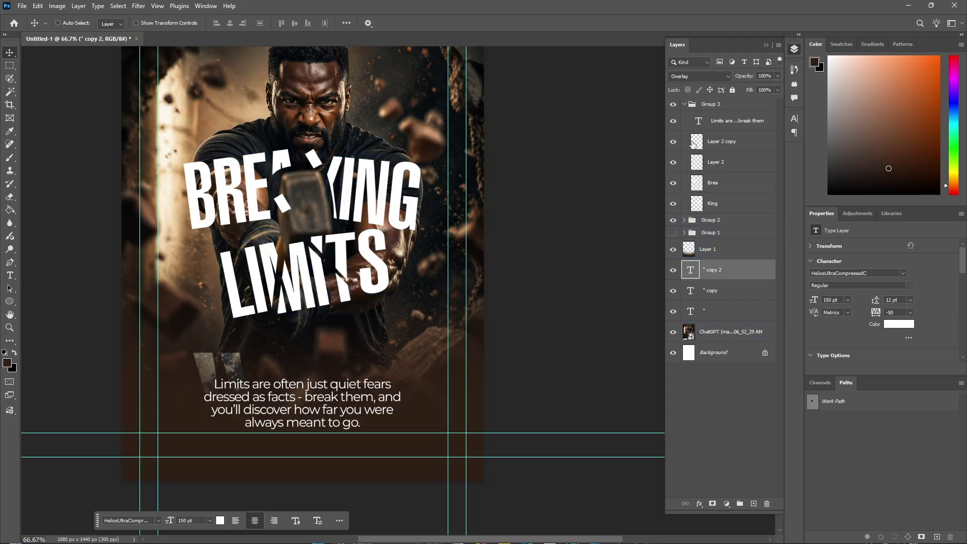
Step: Move the quote text layer out of Group 3 to the top of the layer stack and collapse the group
{"action": "left_click", "coordinate": [719, 121]}
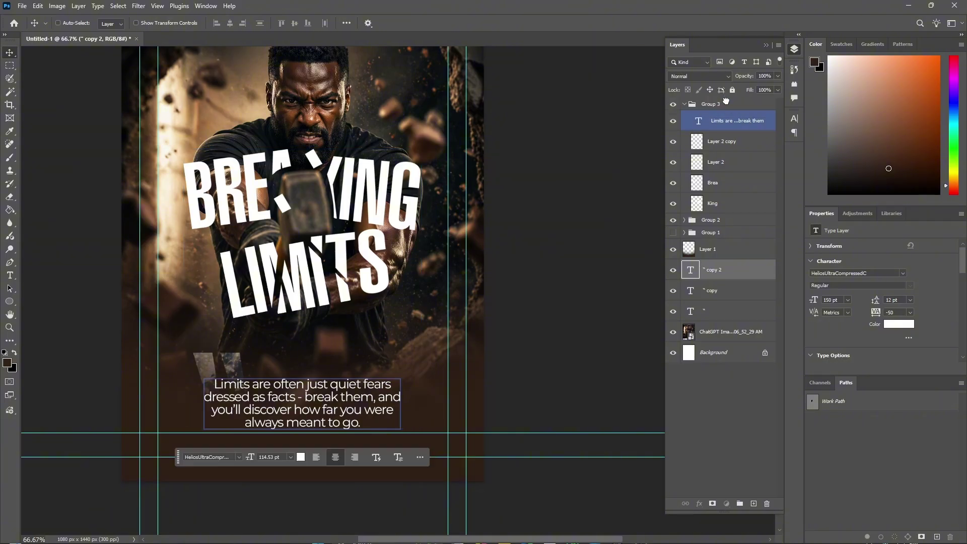
{"action": "left_click_drag", "start_coordinate": [726, 101], "coordinate": [726, 99]}
{"action": "left_click", "coordinate": [684, 124]}
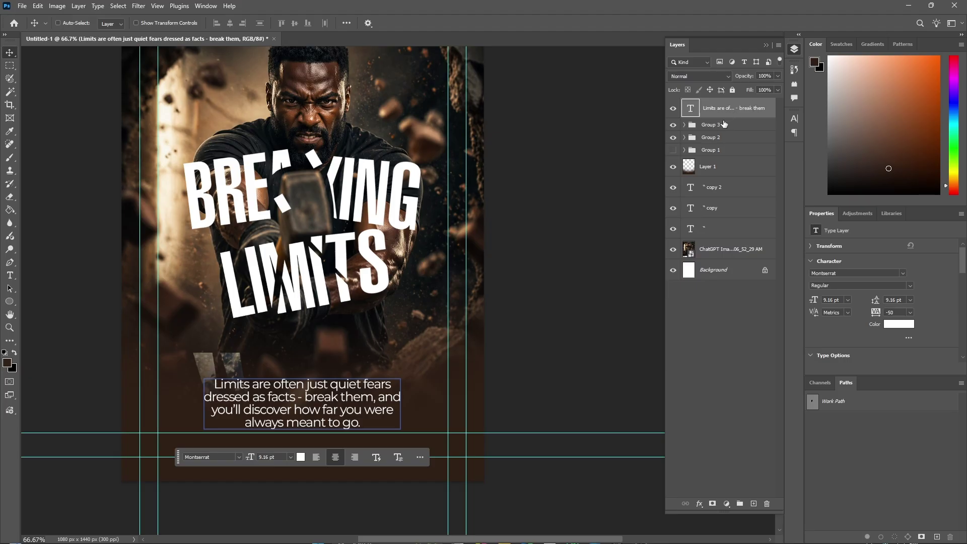
Step: Group Group 3 and Group 2 together and convert the resulting title group to a smart object
{"action": "left_click", "coordinate": [724, 124]}
{"action": "left_click", "coordinate": [722, 137], "text": "shift"}
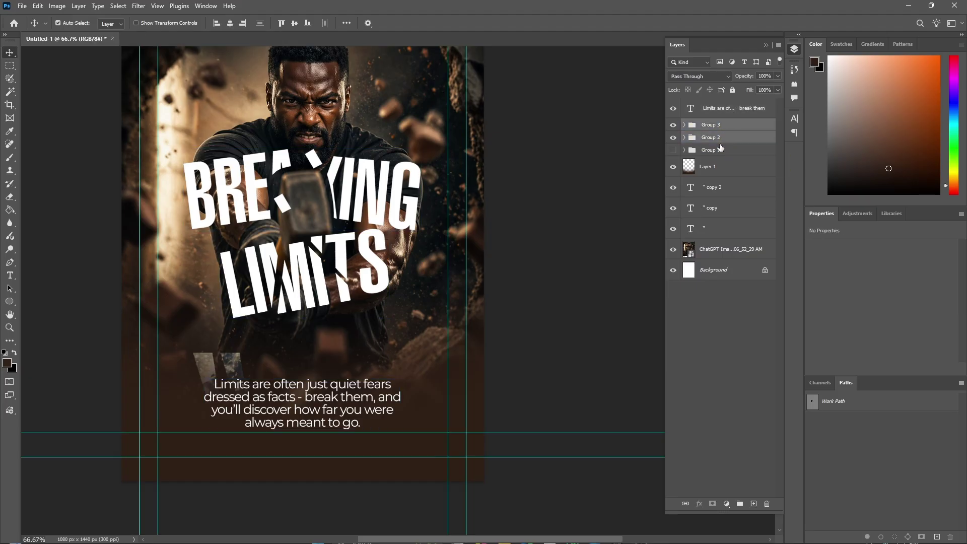
{"action": "key", "text": "ctrl+g"}
{"action": "right_click", "coordinate": [735, 129]}
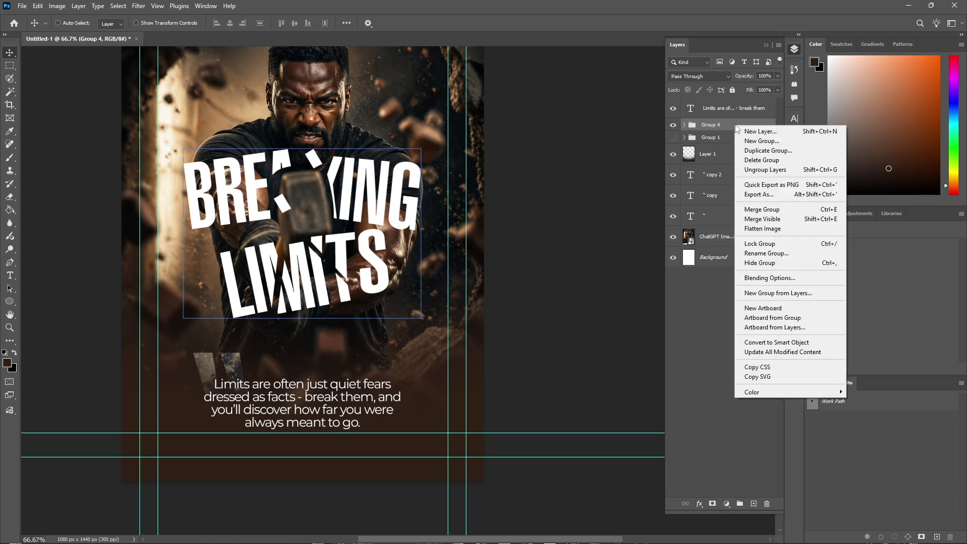
{"action": "left_click", "coordinate": [783, 341]}
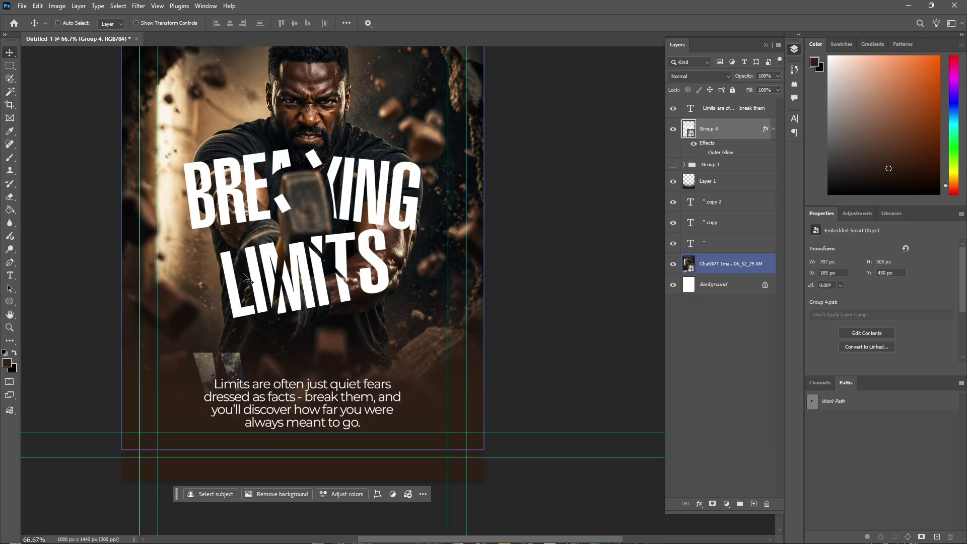
Step: Start a Motion Blur filter on the title smart object with a distance of 10 pixels
{"action": "left_click", "coordinate": [138, 7]}
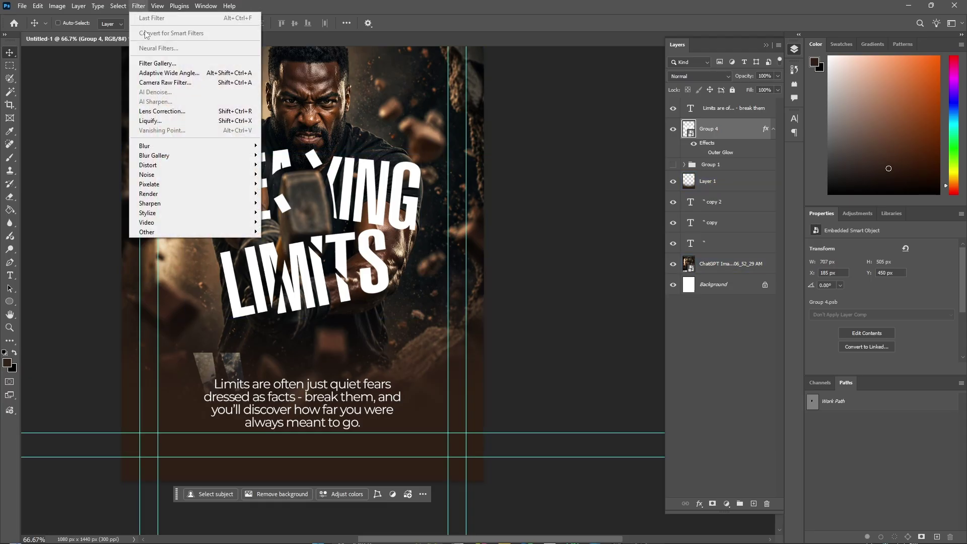
{"action": "mouse_move", "coordinate": [151, 145]}
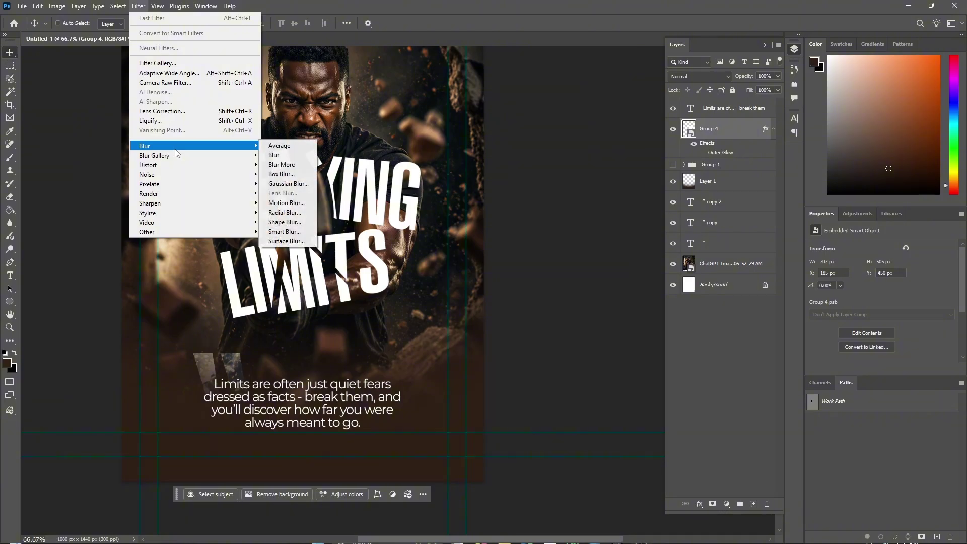
{"action": "left_click", "coordinate": [286, 202]}
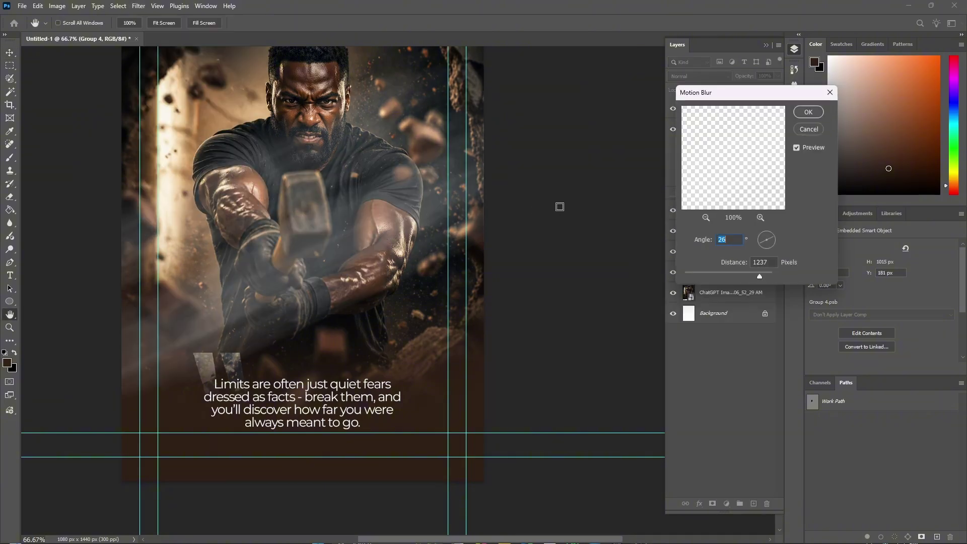
{"action": "left_click_drag", "start_coordinate": [736, 276], "coordinate": [687, 274]}
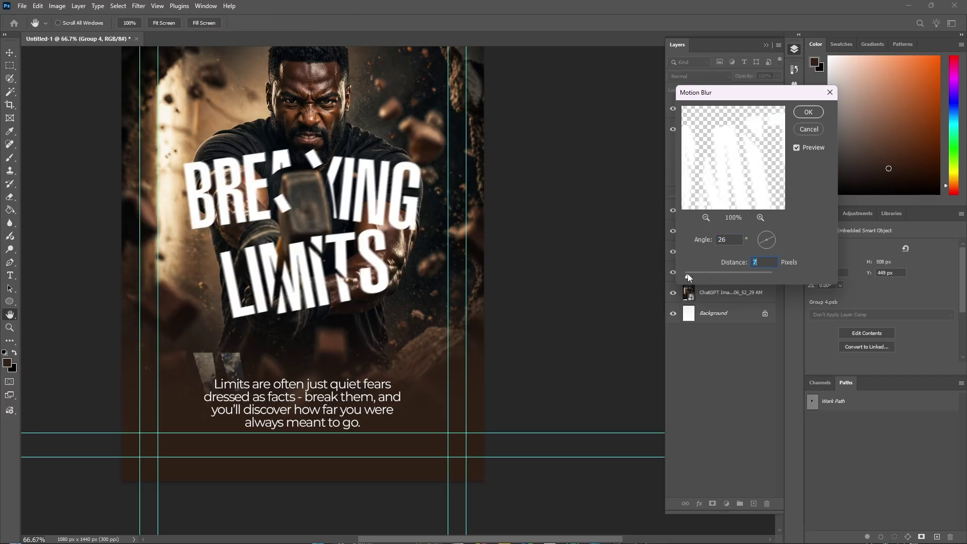
{"action": "type", "text": "9"}
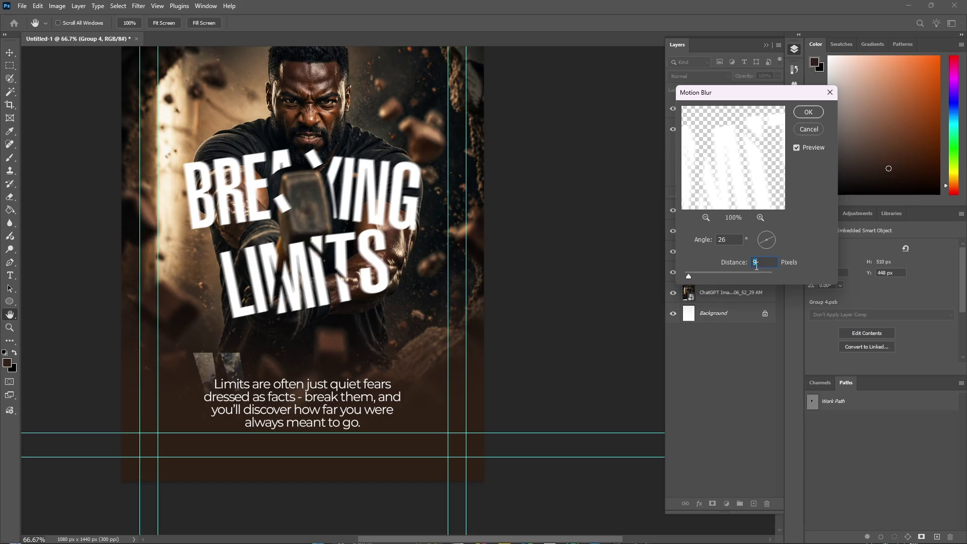
{"action": "type", "text": "10"}
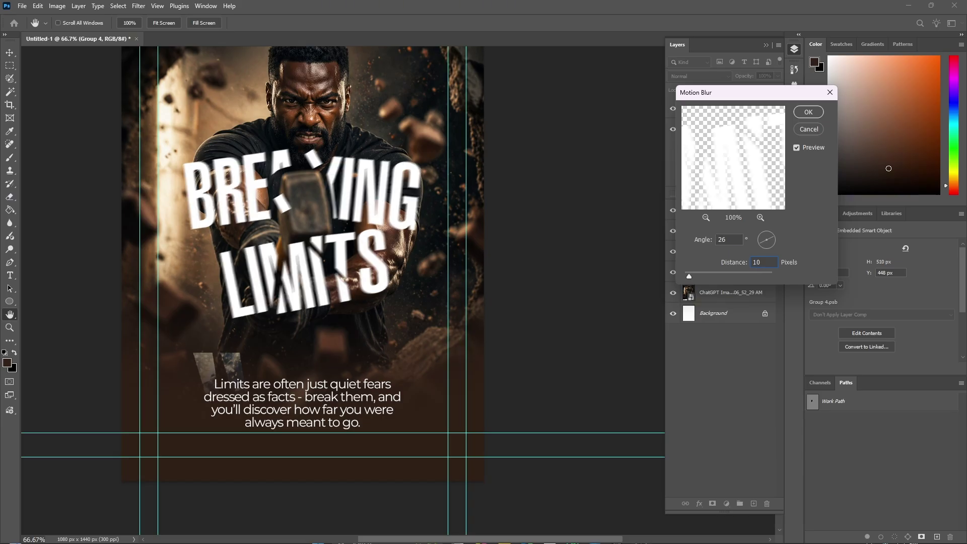
Step: Try Motion Blur angles of -53°, -8° and 41°, with the distance raised to 92 pixels
{"action": "left_click", "coordinate": [764, 240]}
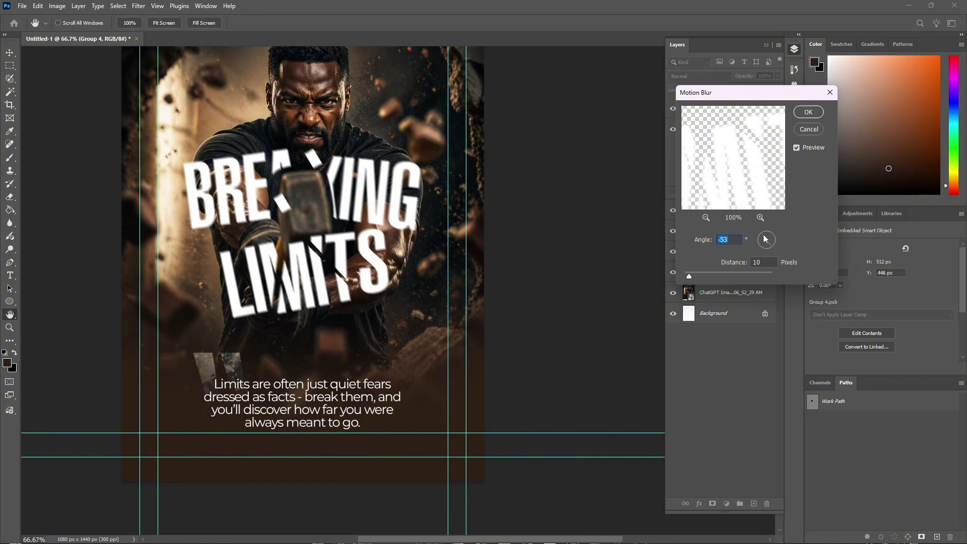
{"action": "left_click", "coordinate": [770, 240]}
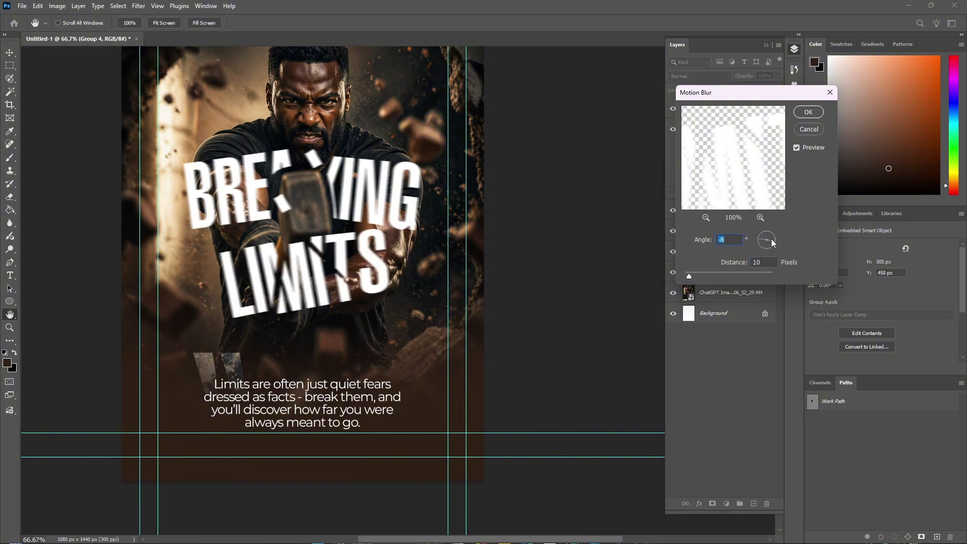
{"action": "left_click", "coordinate": [762, 243]}
{"action": "key", "text": "Up"}
{"action": "key", "text": "Up"}
{"action": "key", "text": "Up"}
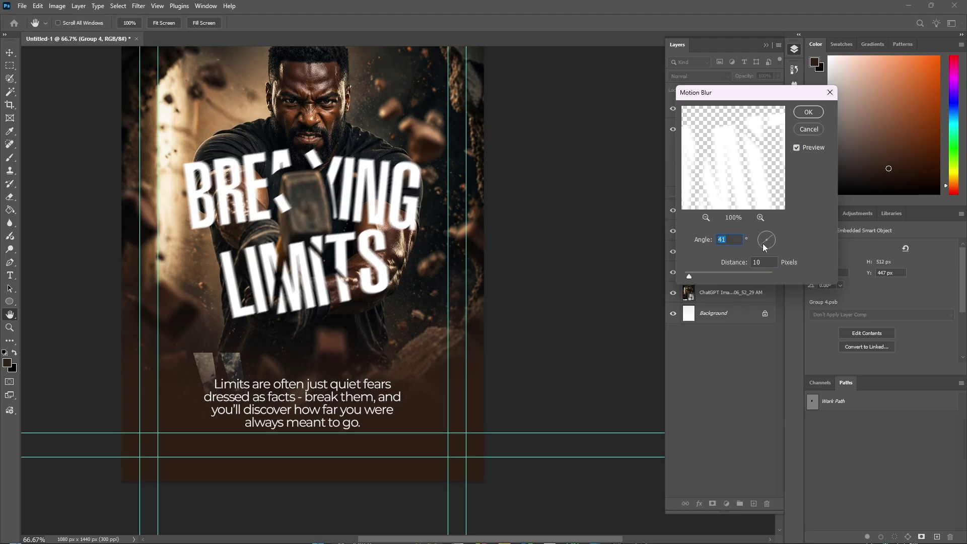
{"action": "left_click", "coordinate": [715, 273]}
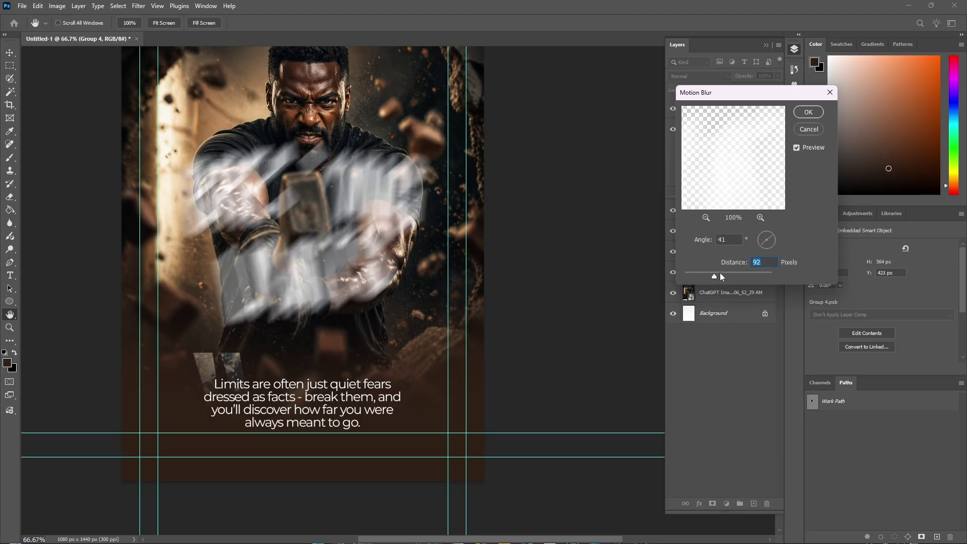
Step: Set the title's Motion Blur angle to -64° and distance to 20 pixels, and apply the filter
{"action": "left_click", "coordinate": [764, 243]}
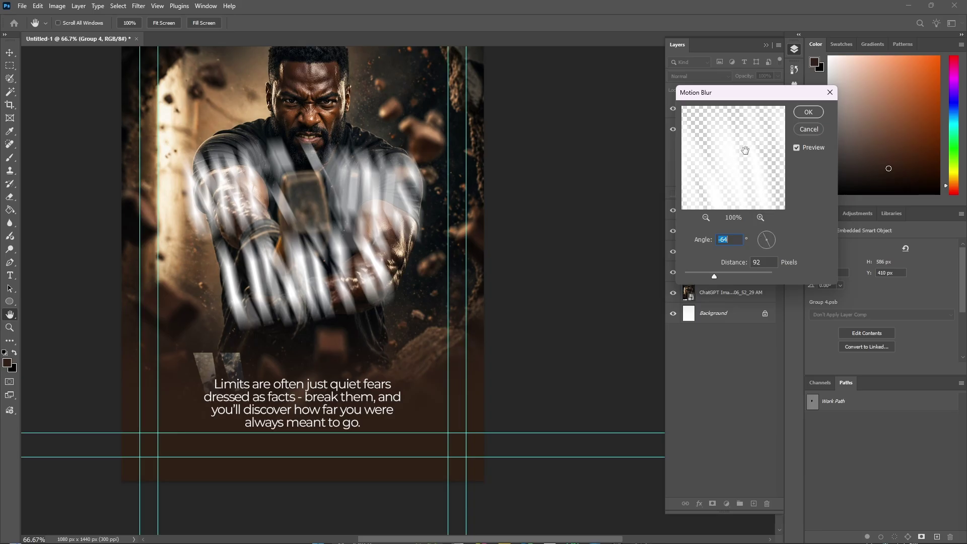
{"action": "left_click", "coordinate": [695, 276]}
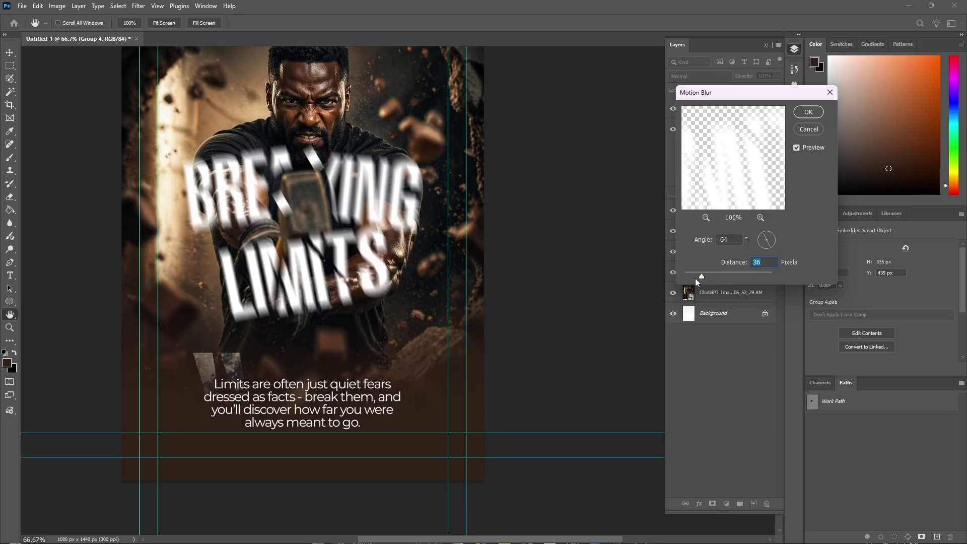
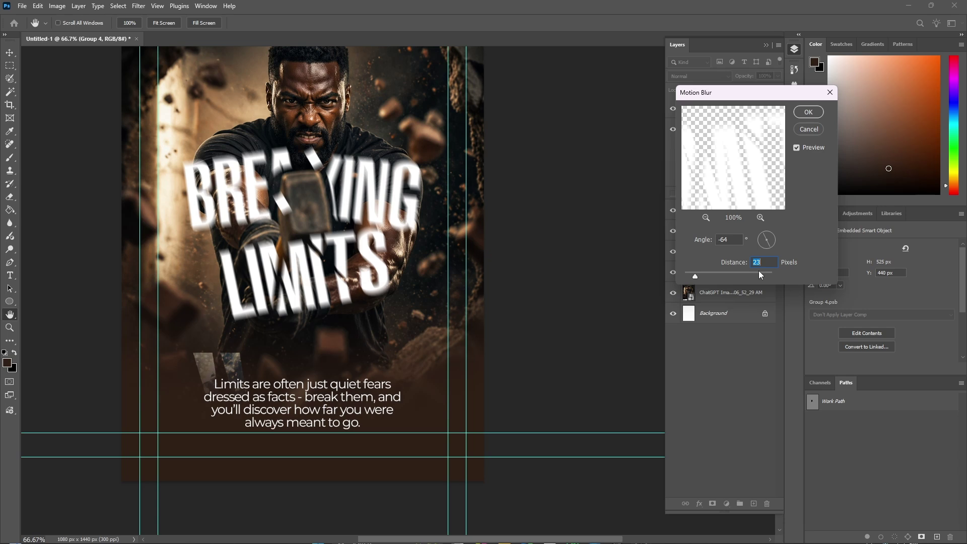
{"action": "type", "text": "20"}
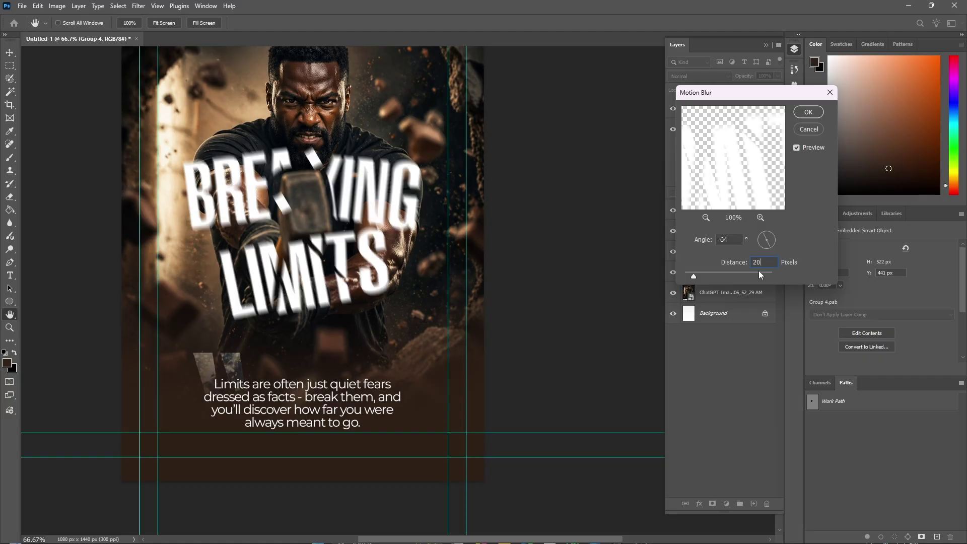
{"action": "key", "text": "Return"}
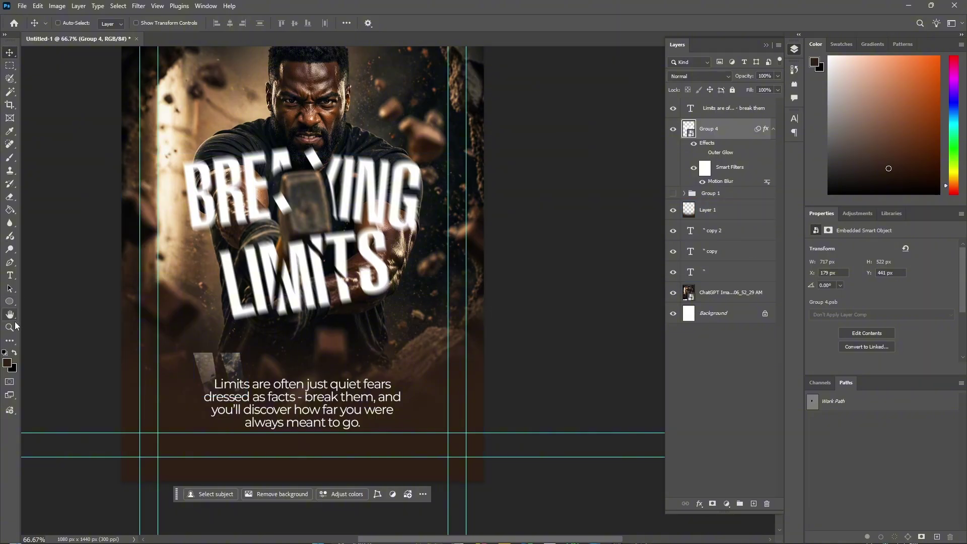
Step: Compare the title with its Outer Glow effect shown and hidden on the whole poster, leaving the effect hidden
{"action": "left_click", "coordinate": [10, 328]}
{"action": "left_click", "coordinate": [320, 174], "text": "alt"}
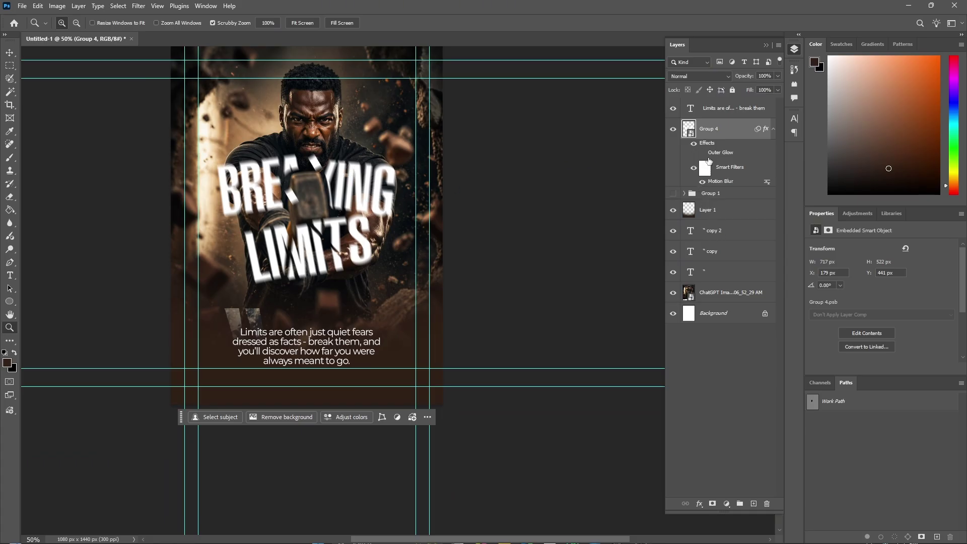
{"action": "left_click", "coordinate": [702, 152]}
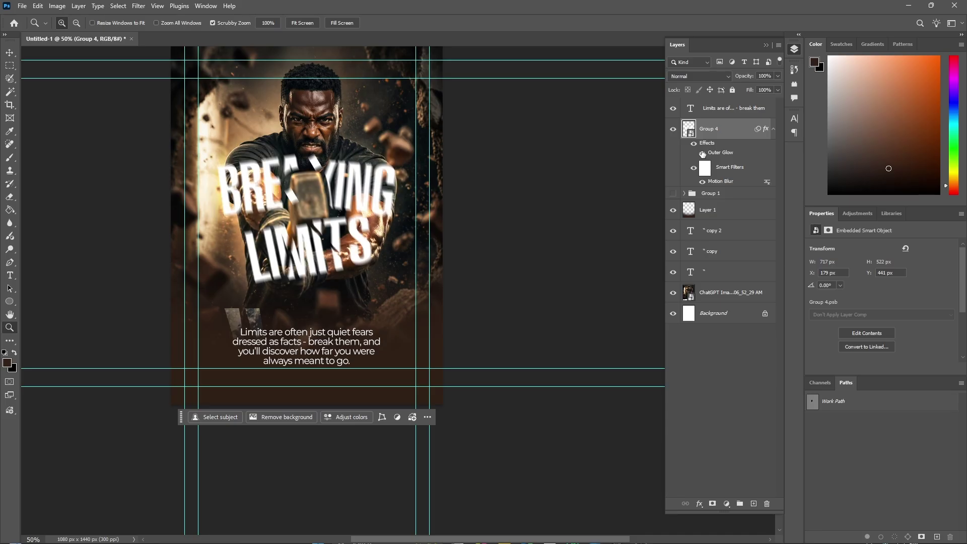
{"action": "left_click", "coordinate": [702, 154]}
{"action": "left_click", "coordinate": [702, 153]}
{"action": "left_click", "coordinate": [702, 153]}
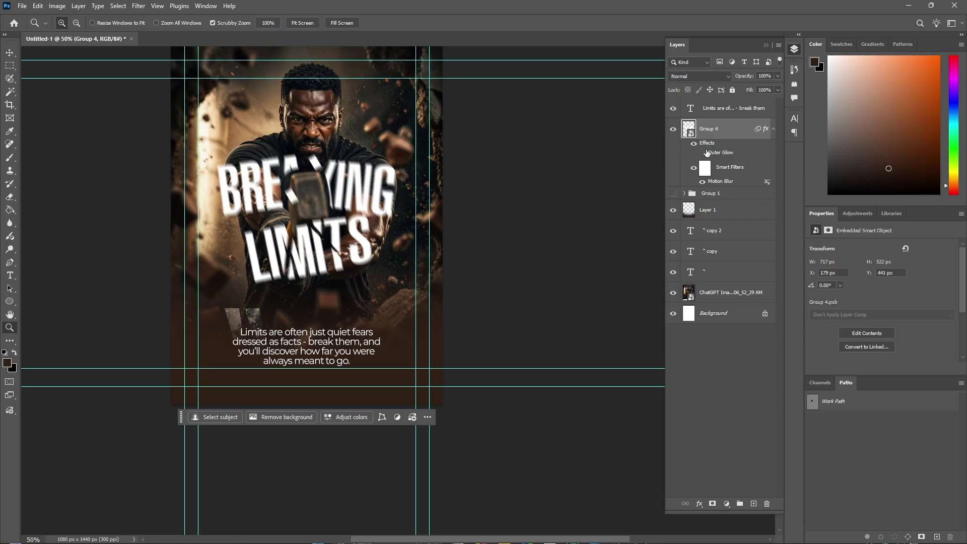
Step: Add a Drop Shadow to the title smart object in Multiply mode with 43% opacity and a size of 81 px
{"action": "double_click", "coordinate": [711, 147]}
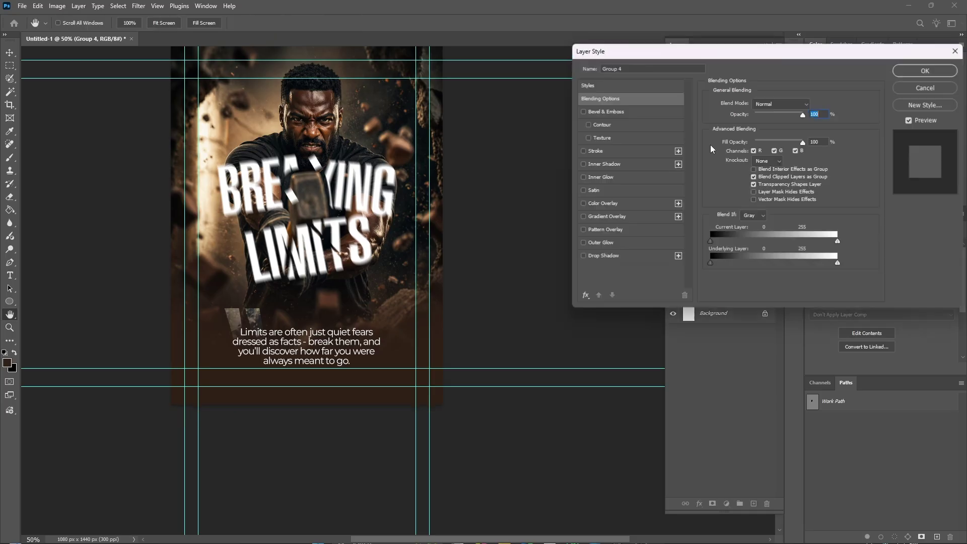
{"action": "left_click", "coordinate": [627, 259]}
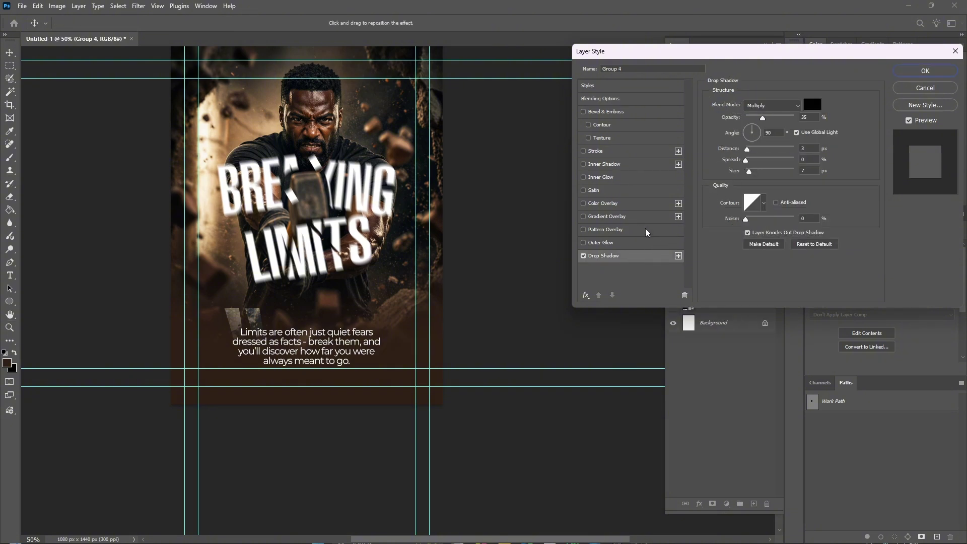
{"action": "left_click", "coordinate": [583, 256]}
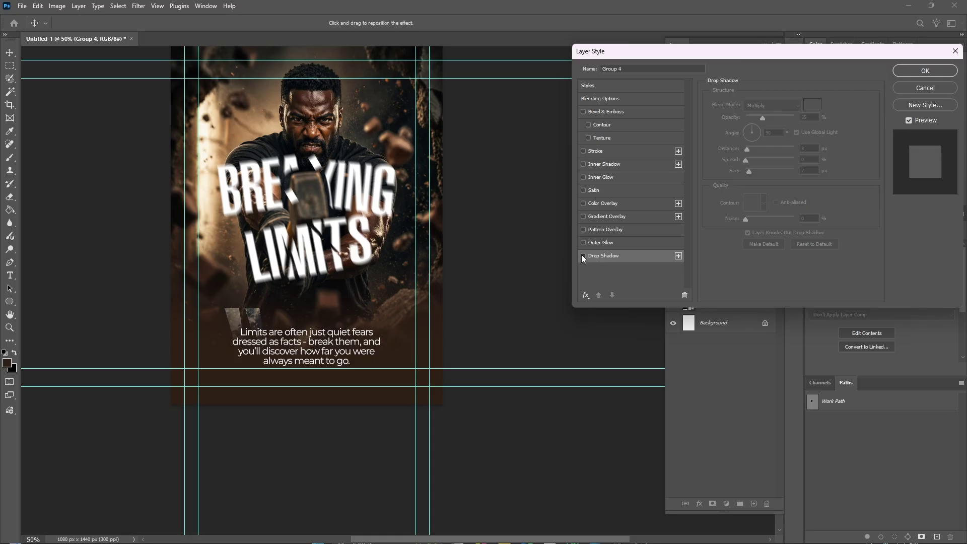
{"action": "left_click", "coordinate": [583, 256]}
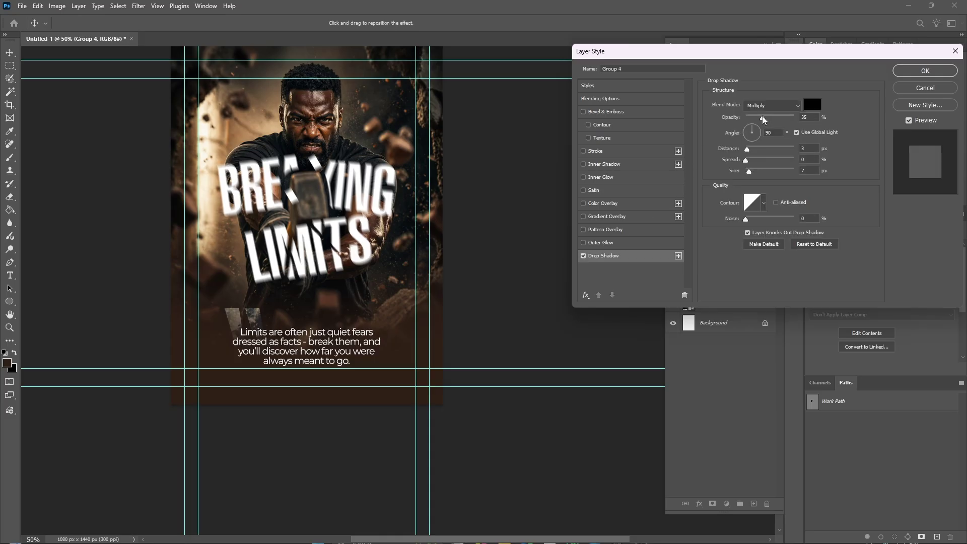
{"action": "left_click_drag", "start_coordinate": [763, 119], "coordinate": [798, 119]}
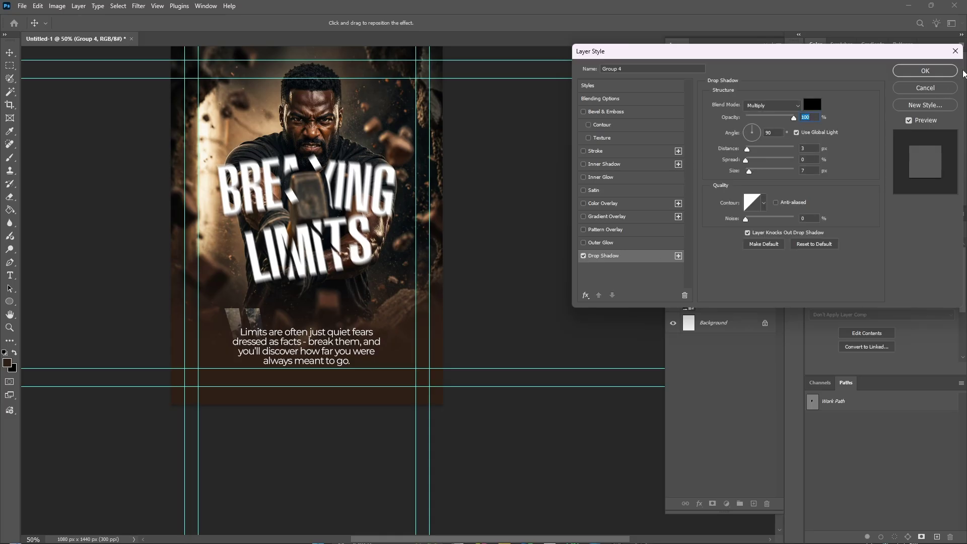
{"action": "left_click_drag", "start_coordinate": [780, 120], "coordinate": [766, 119]}
{"action": "left_click_drag", "start_coordinate": [761, 170], "coordinate": [765, 173]}
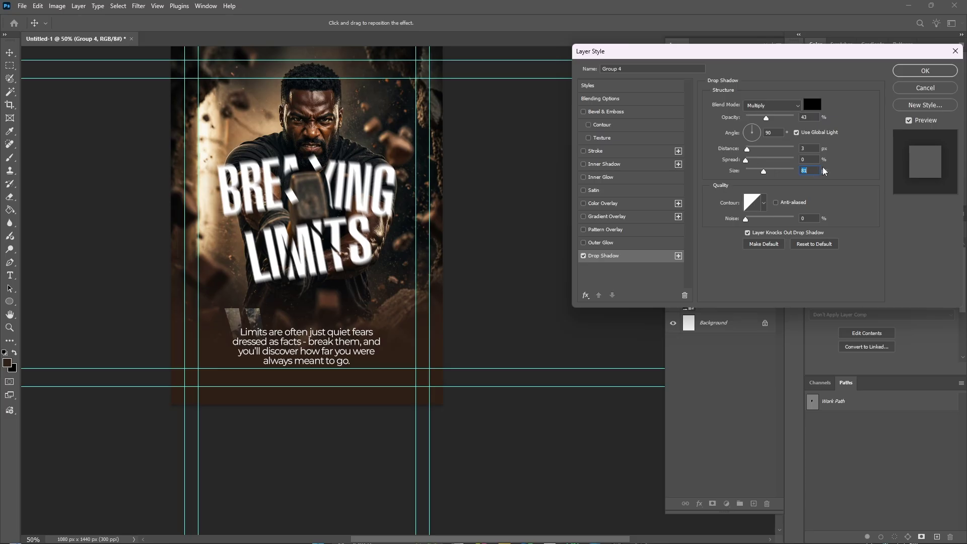
{"action": "left_click", "coordinate": [932, 75]}
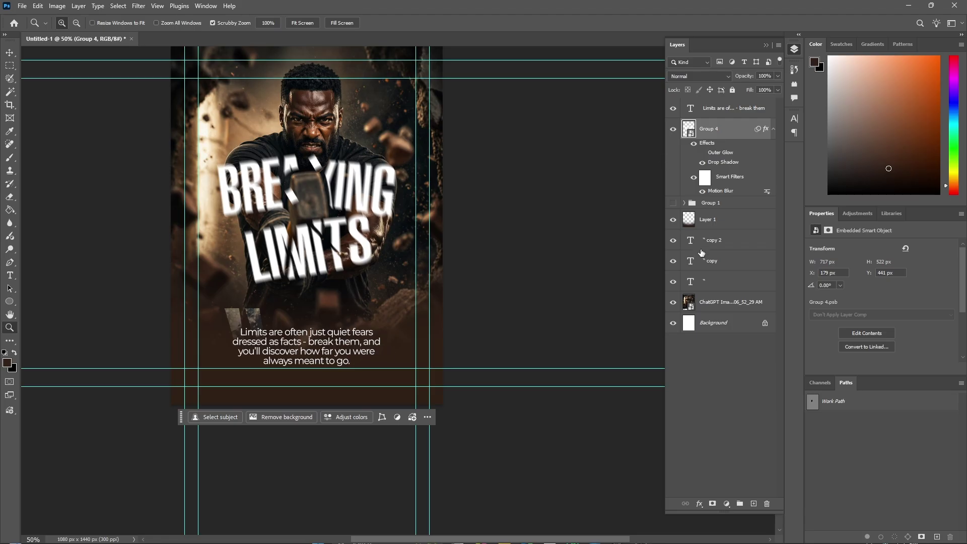
Step: Move the three quotation-mark text layers above Layer 1 in the layer stack
{"action": "left_click", "coordinate": [720, 241]}
{"action": "left_click", "coordinate": [721, 262], "text": "shift"}
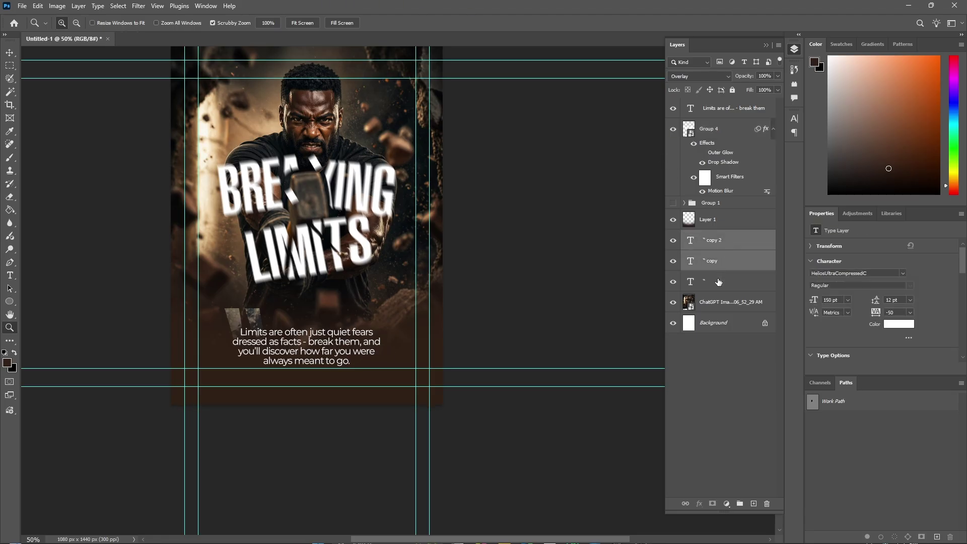
{"action": "left_click", "coordinate": [719, 282], "text": "shift"}
{"action": "key", "text": "v"}
{"action": "left_click_drag", "start_coordinate": [719, 282], "coordinate": [729, 211]}
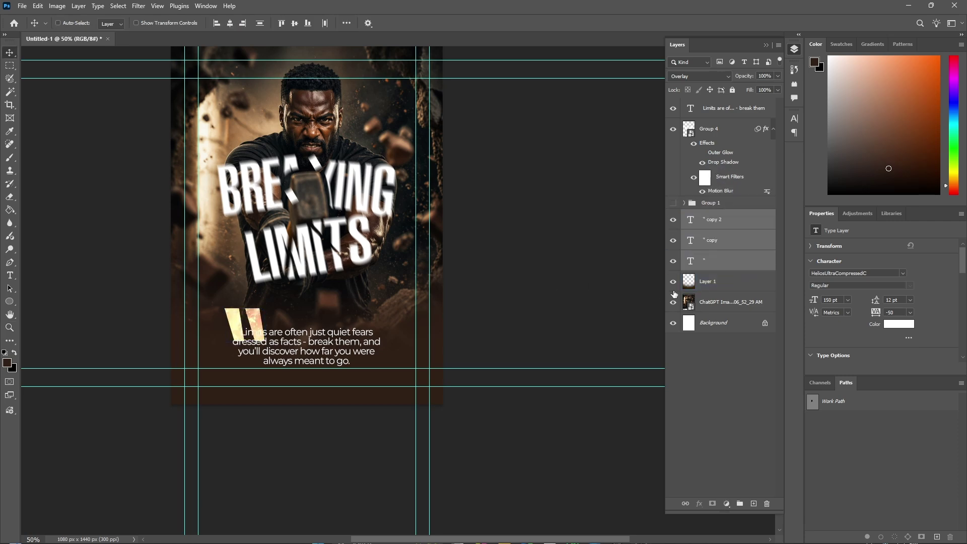
Step: Delete the two duplicate quotation-mark layers, keeping only the original one
{"action": "left_click", "coordinate": [740, 226]}
{"action": "key", "text": "Delete"}
{"action": "key", "text": "Delete"}
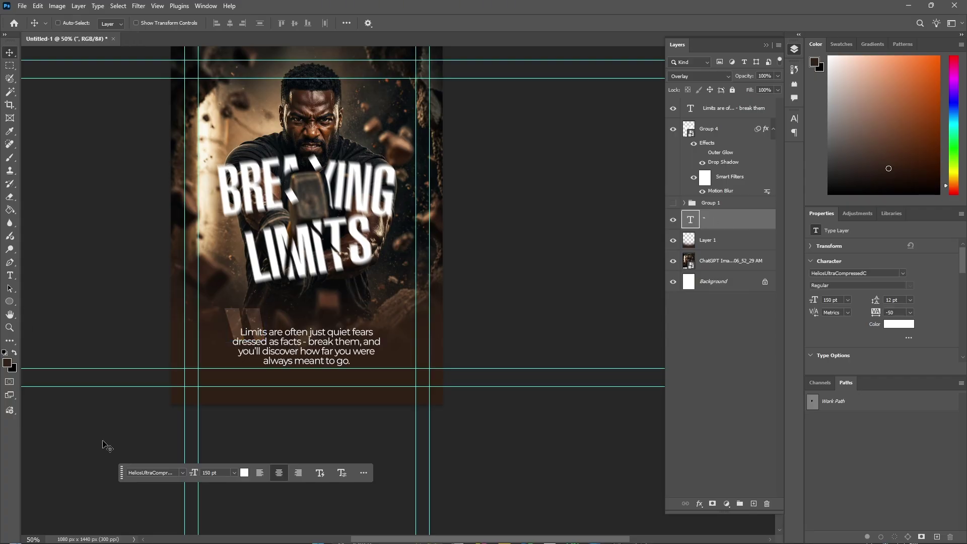
Step: Select the quote text layer and remove the upper horizontal guides and all four vertical guides from the poster
{"action": "left_click", "coordinate": [297, 355], "text": "ctrl"}
{"action": "right_click", "coordinate": [297, 355]}
{"action": "left_click", "coordinate": [322, 368]}
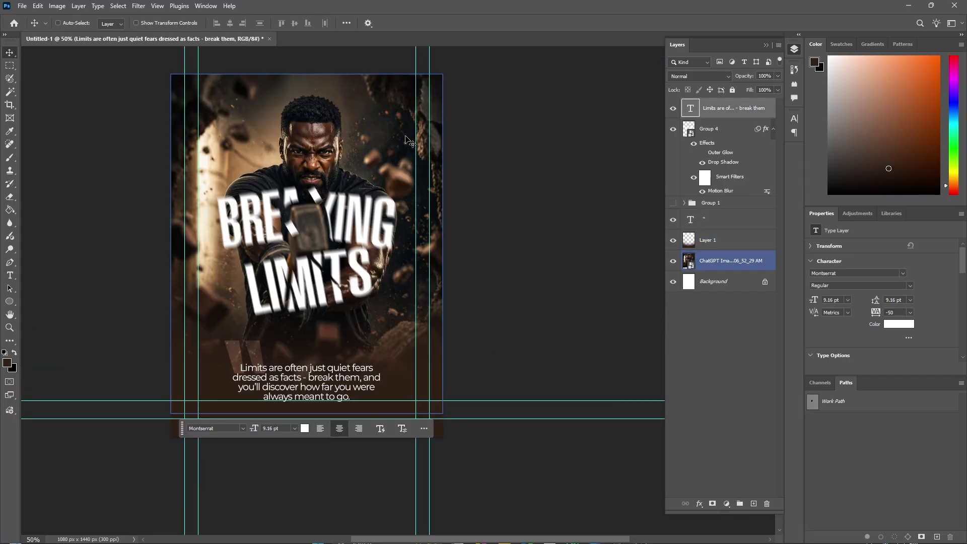
{"action": "left_click_drag", "start_coordinate": [415, 142], "coordinate": [7, 118]}
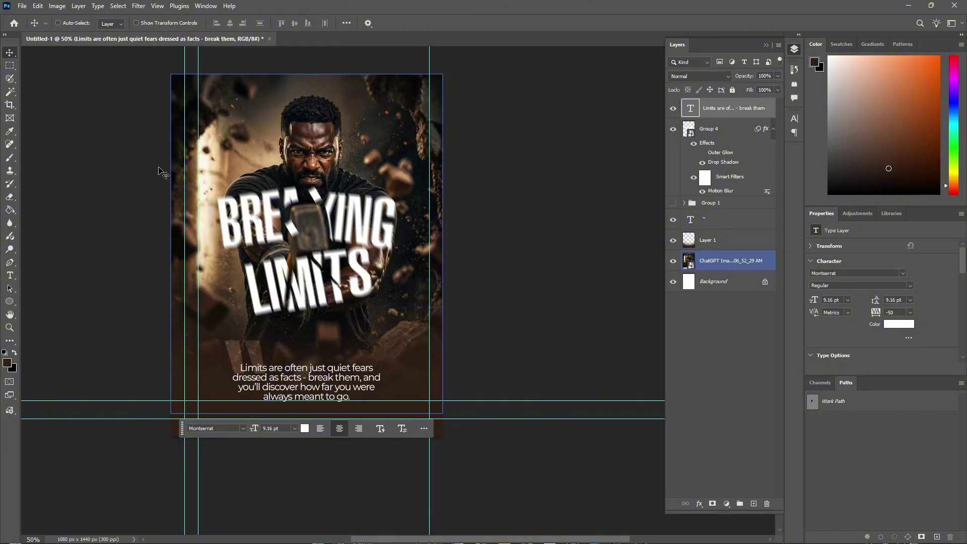
{"action": "left_click_drag", "start_coordinate": [184, 188], "coordinate": [7, 169]}
{"action": "left_click", "coordinate": [198, 222]}
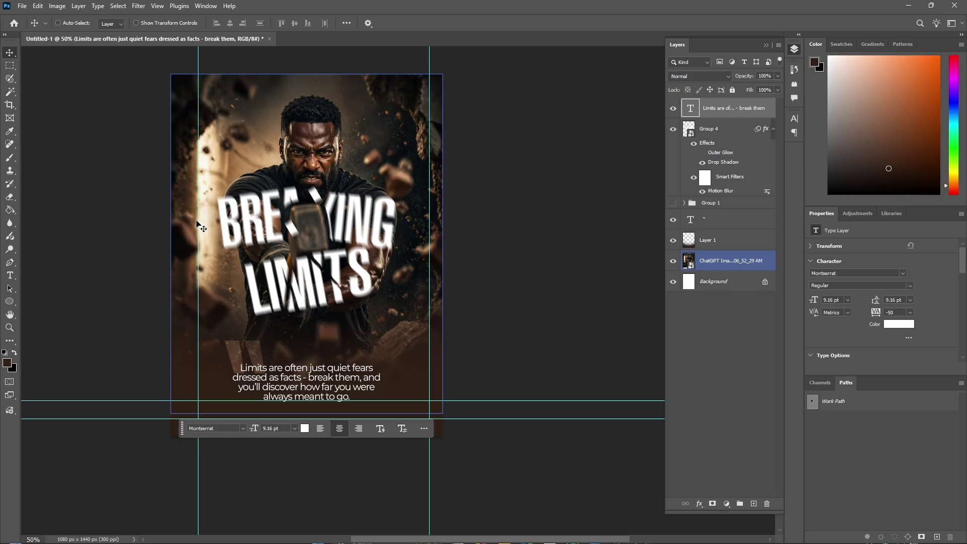
{"action": "left_click_drag", "start_coordinate": [198, 222], "coordinate": [10, 204]}
{"action": "left_click", "coordinate": [407, 244], "text": "ctrl"}
{"action": "left_click", "coordinate": [407, 244], "text": "ctrl"}
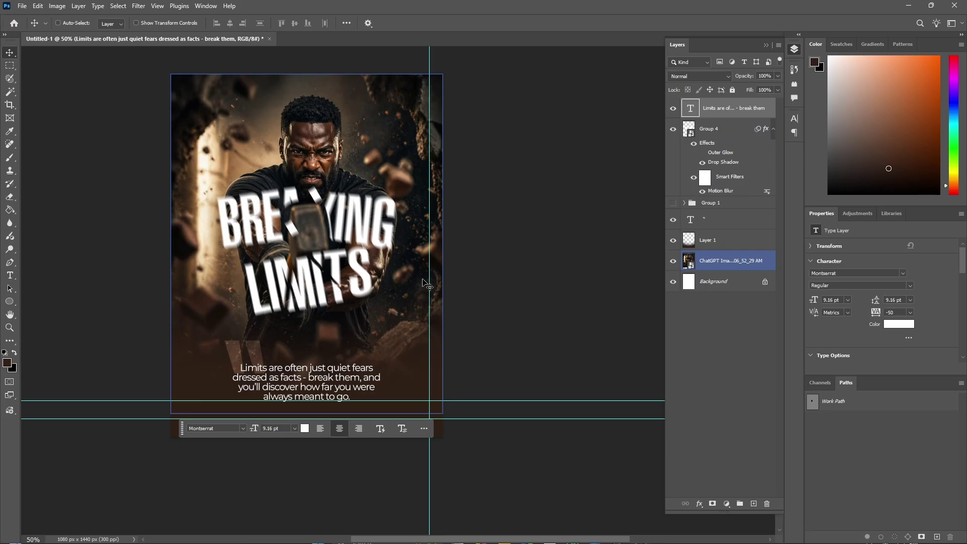
{"action": "left_click", "coordinate": [430, 281], "text": "ctrl"}
{"action": "left_click_drag", "start_coordinate": [429, 281], "coordinate": [3, 288]}
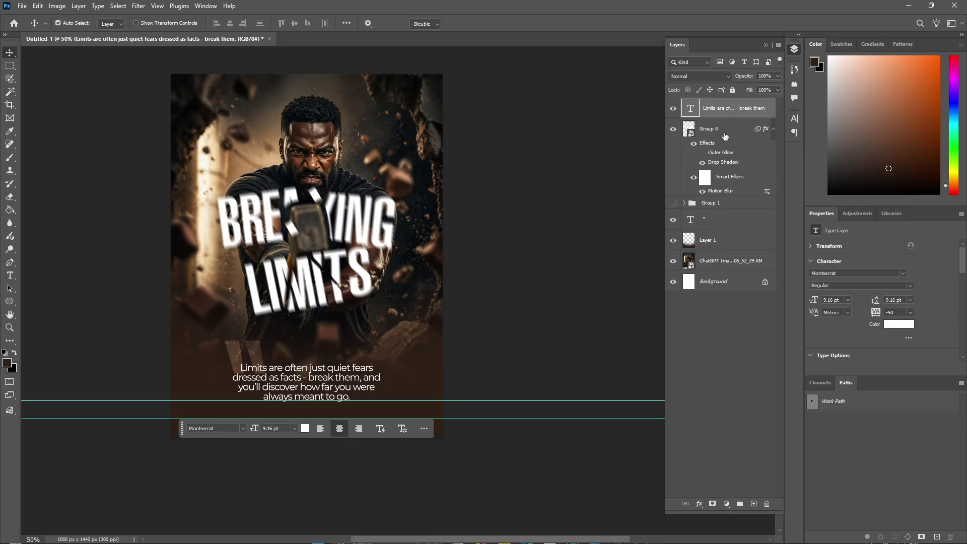
Step: Scale the quote text down to about 8.76 pt around its centre
{"action": "key", "text": "ctrl+t"}
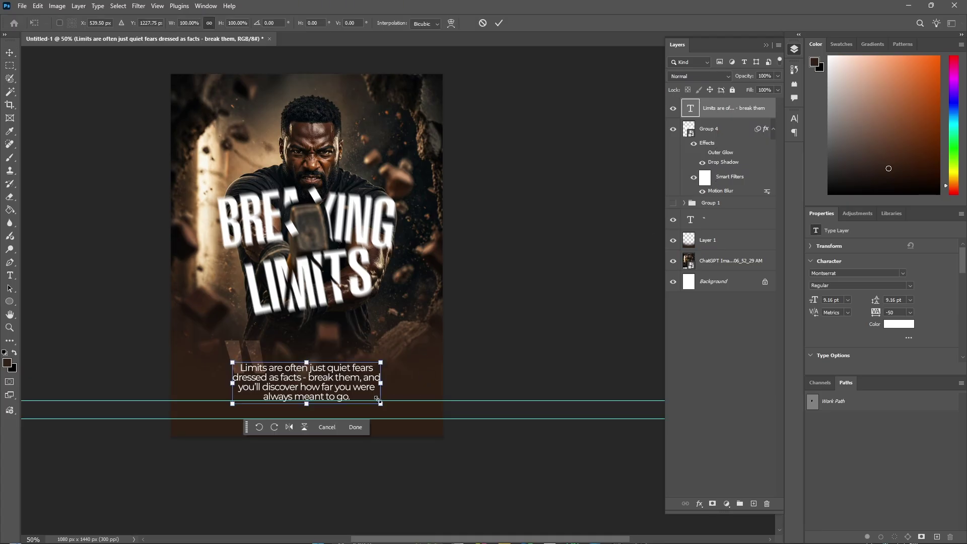
{"action": "left_click_drag", "start_coordinate": [380, 403], "coordinate": [374, 400]}
{"action": "key", "text": "Return"}
Step: Remove the two remaining horizontal guides below the quote
{"action": "scroll", "coordinate": [451, 371], "scroll_direction": "down", "scroll_amount": 1}
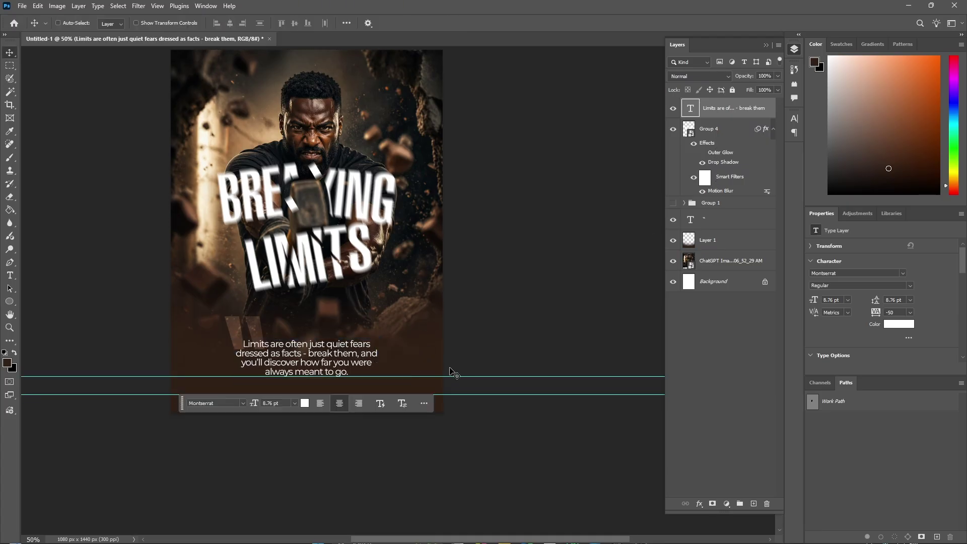
{"action": "left_click_drag", "start_coordinate": [448, 376], "coordinate": [519, 17]}
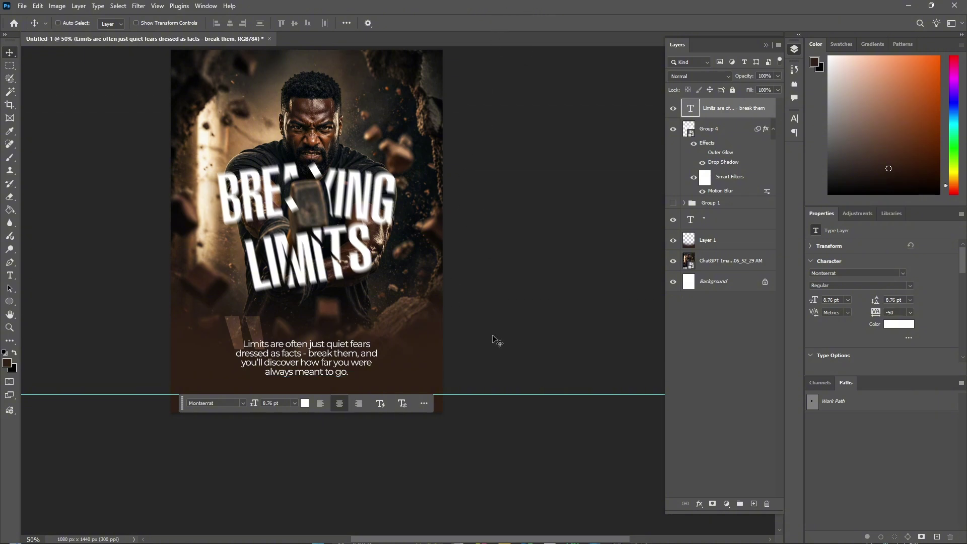
{"action": "left_click_drag", "start_coordinate": [497, 396], "coordinate": [519, 18]}
Step: Group every layer above the Background and merge the group into a single pixel layer
{"action": "left_click", "coordinate": [736, 131], "text": "ctrl"}
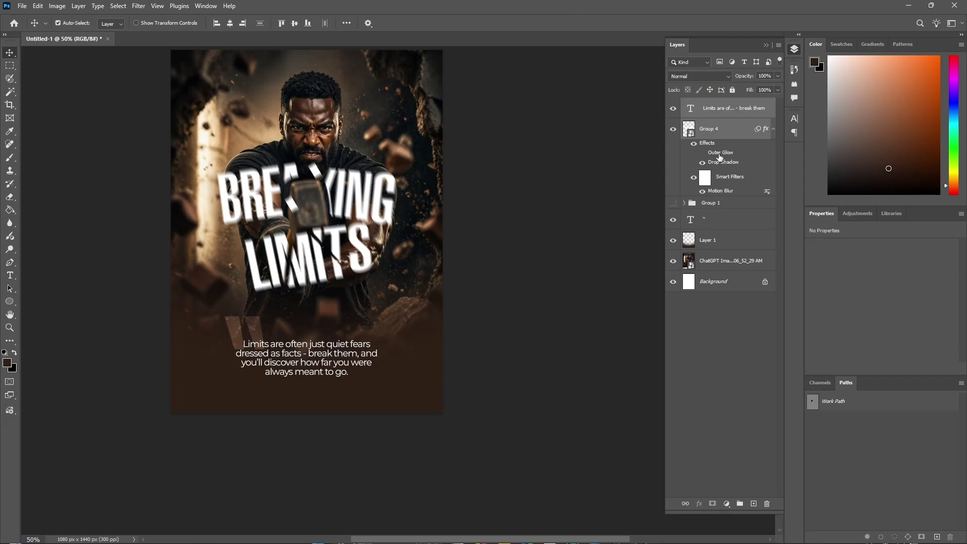
{"action": "left_click", "coordinate": [723, 203], "text": "ctrl"}
{"action": "left_click", "coordinate": [721, 222], "text": "ctrl"}
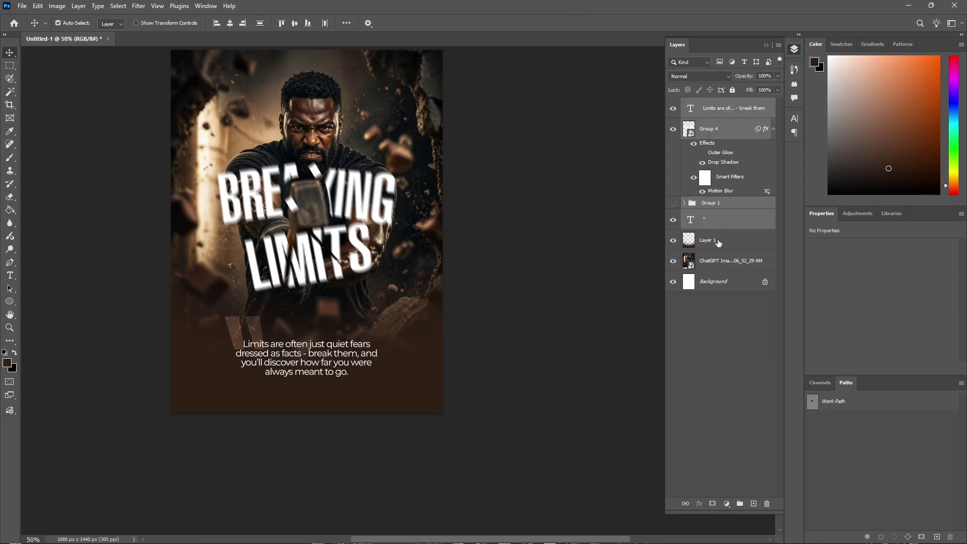
{"action": "left_click", "coordinate": [718, 244], "text": "ctrl"}
{"action": "left_click", "coordinate": [717, 266], "text": "ctrl"}
{"action": "key", "text": "ctrl+g"}
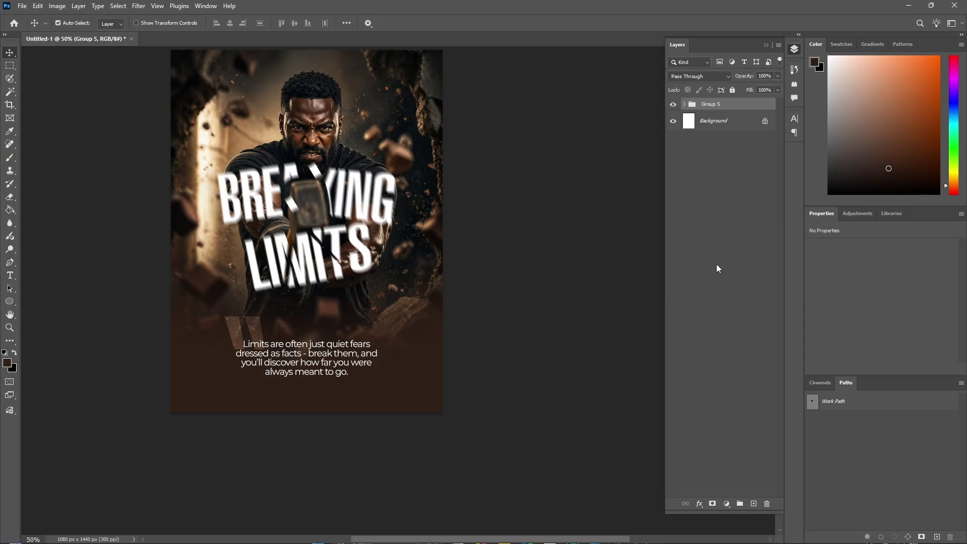
{"action": "key", "text": "ctrl+e"}
Step: Convert the merged poster layer to a smart object
{"action": "key", "text": "c"}
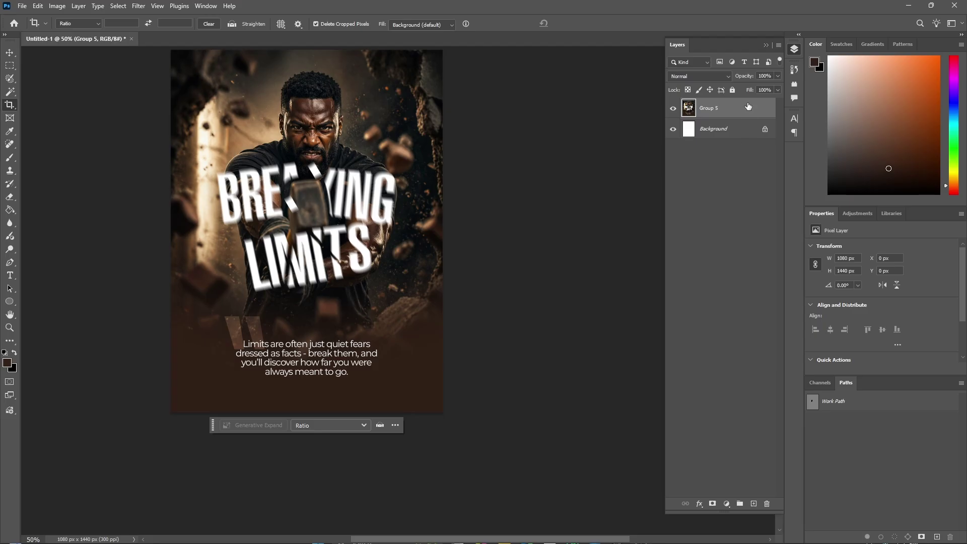
{"action": "right_click", "coordinate": [747, 107]}
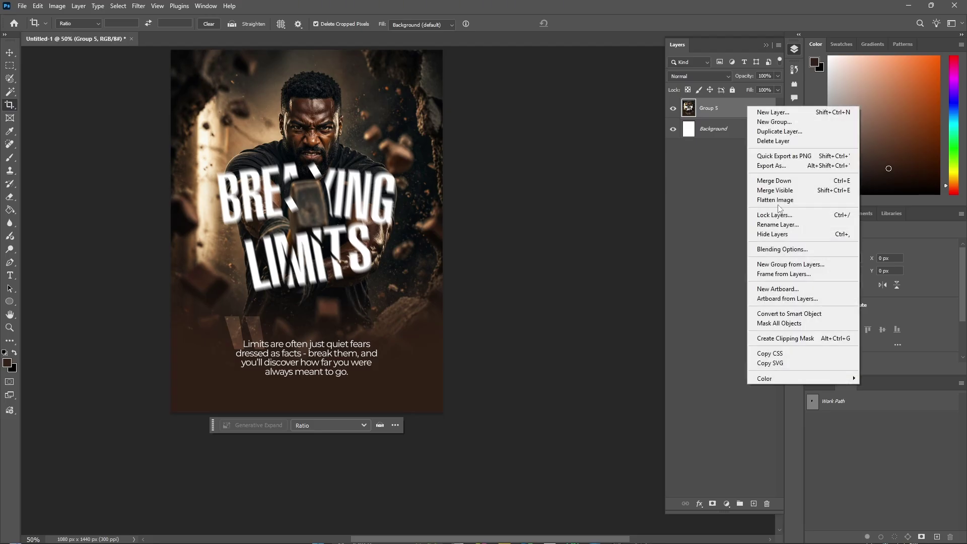
{"action": "left_click", "coordinate": [816, 315]}
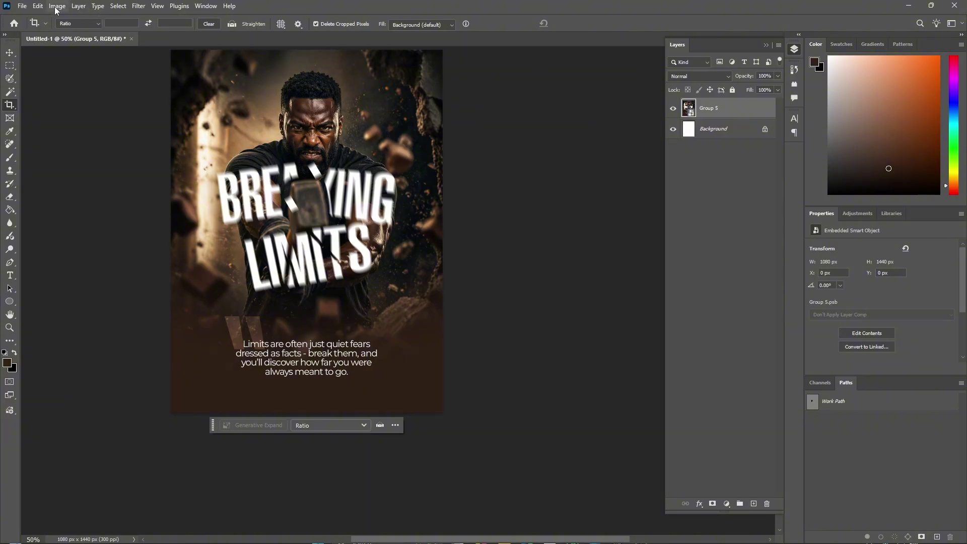
Step: Start a Camera Raw Filter on the poster smart object with Texture +21 and Clarity +28
{"action": "left_click", "coordinate": [139, 6]}
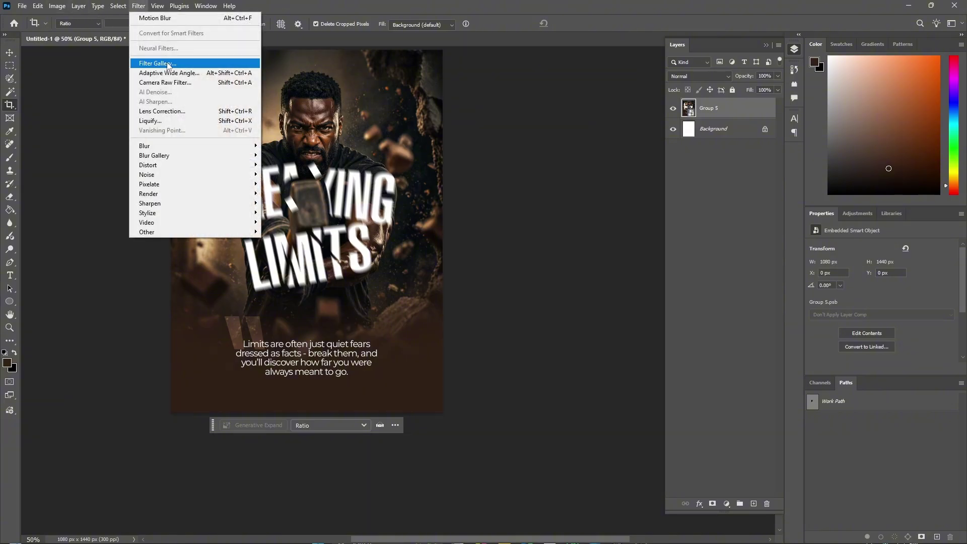
{"action": "left_click", "coordinate": [176, 83]}
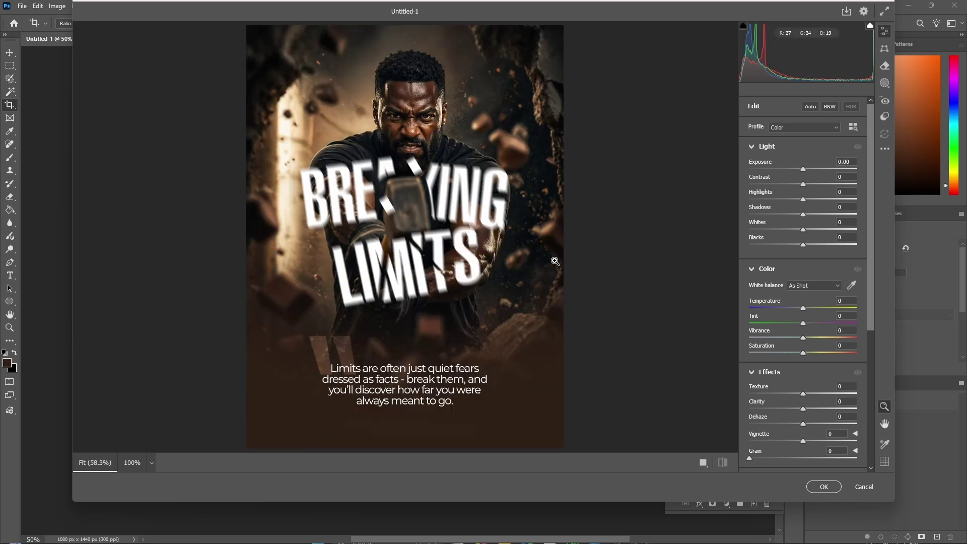
{"action": "left_click_drag", "start_coordinate": [802, 393], "coordinate": [820, 409]}
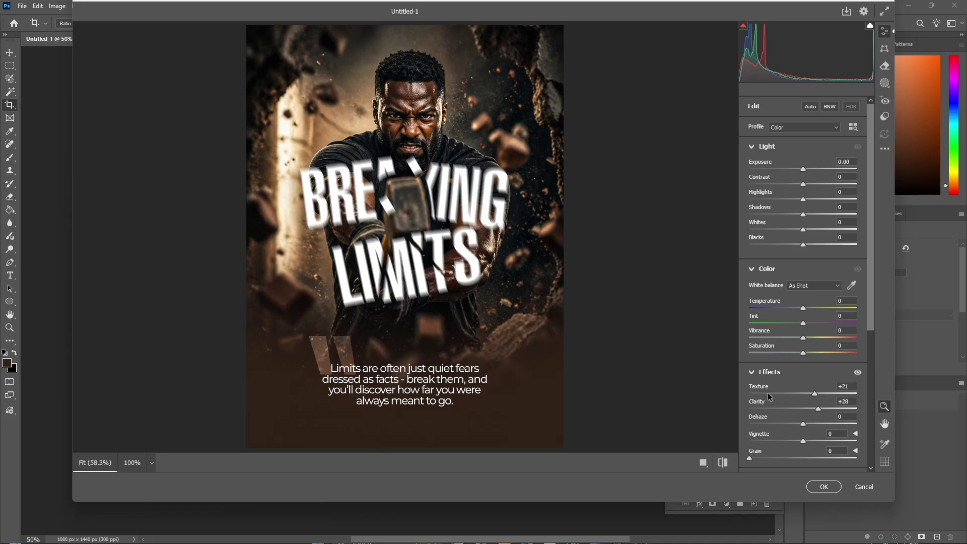
Step: Set the Camera Raw Vignette to -30, Grain to 33 and Sharpening to 71, and apply the filter
{"action": "scroll", "coordinate": [786, 414], "scroll_direction": "down", "scroll_amount": 3}
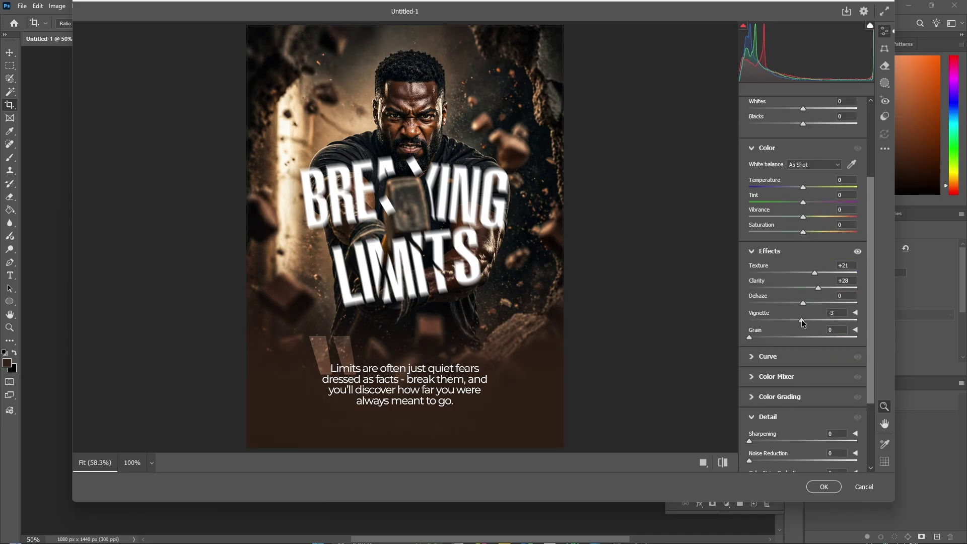
{"action": "left_click_drag", "start_coordinate": [802, 320], "coordinate": [788, 324]}
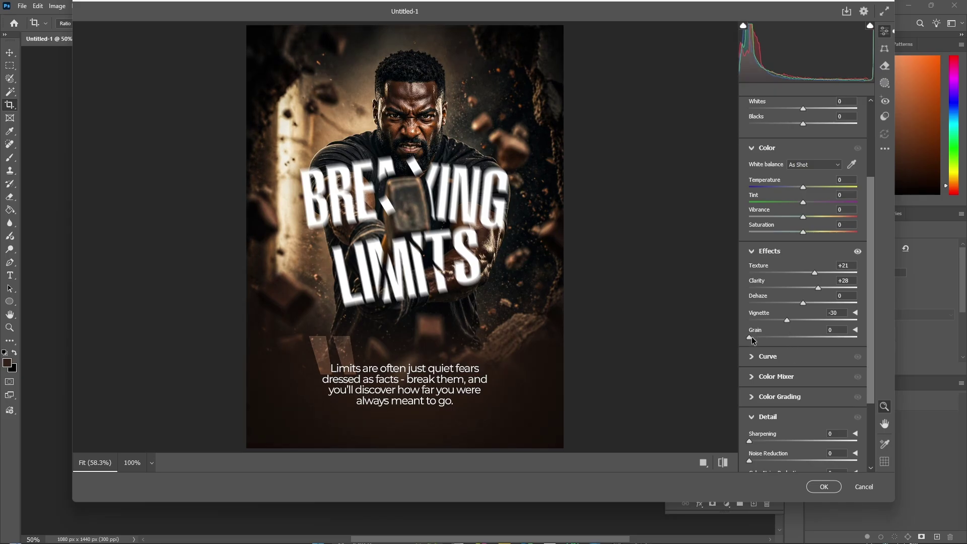
{"action": "left_click_drag", "start_coordinate": [752, 341], "coordinate": [784, 343]}
{"action": "left_click_drag", "start_coordinate": [784, 343], "coordinate": [785, 345]}
{"action": "scroll", "coordinate": [801, 378], "scroll_direction": "down", "scroll_amount": 3}
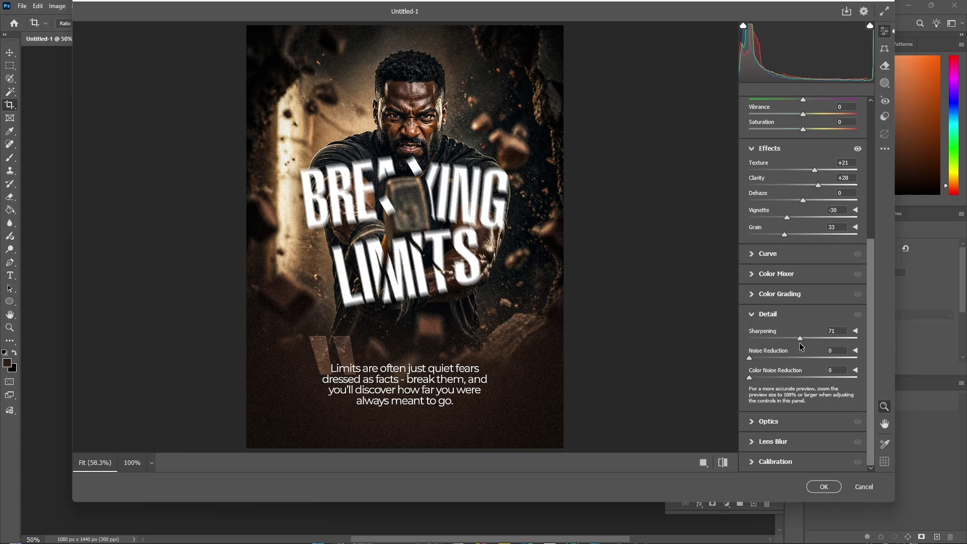
{"action": "left_click", "coordinate": [824, 487]}
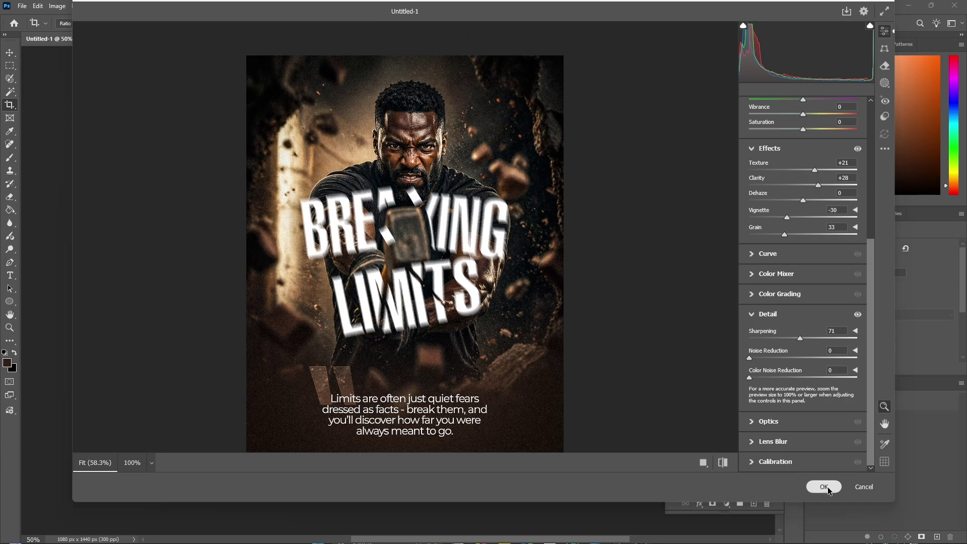
Step: Review the finished poster in full-screen mode on a black background
{"action": "scroll", "coordinate": [334, 211], "scroll_direction": "up", "scroll_amount": 2}
{"action": "scroll", "coordinate": [330, 215], "scroll_direction": "down", "scroll_amount": 2}
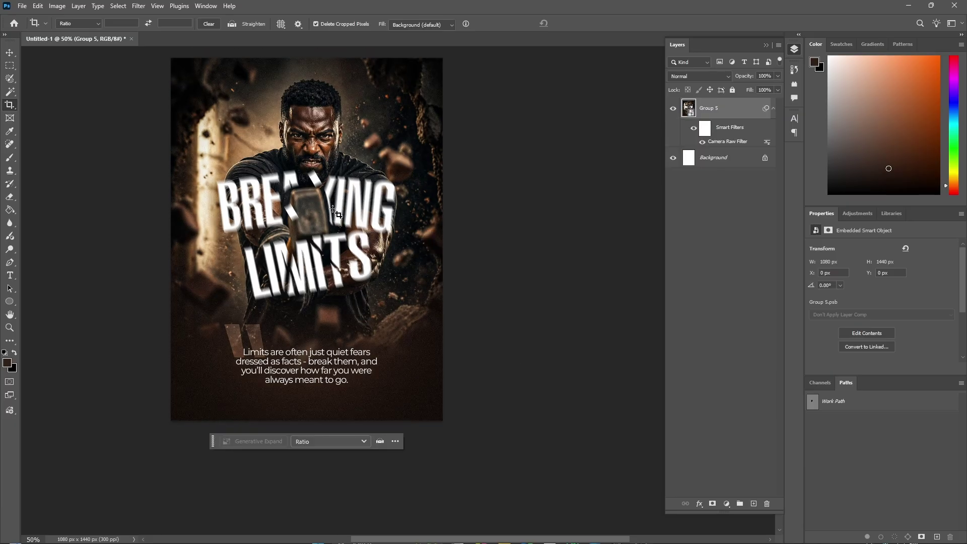
{"action": "scroll", "coordinate": [323, 222], "scroll_direction": "up", "scroll_amount": 2}
{"action": "key", "text": "z"}
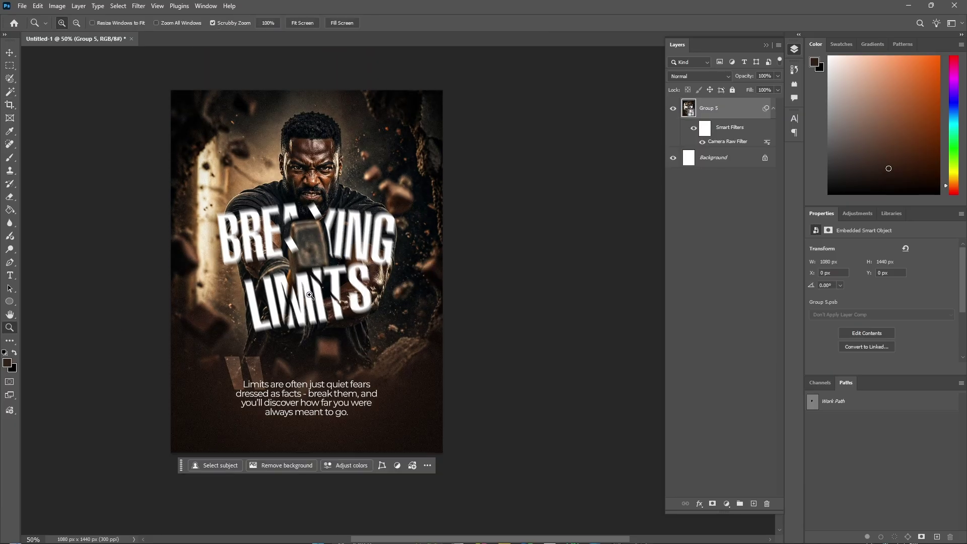
{"action": "key", "text": "f"}
{"action": "key", "text": "f"}
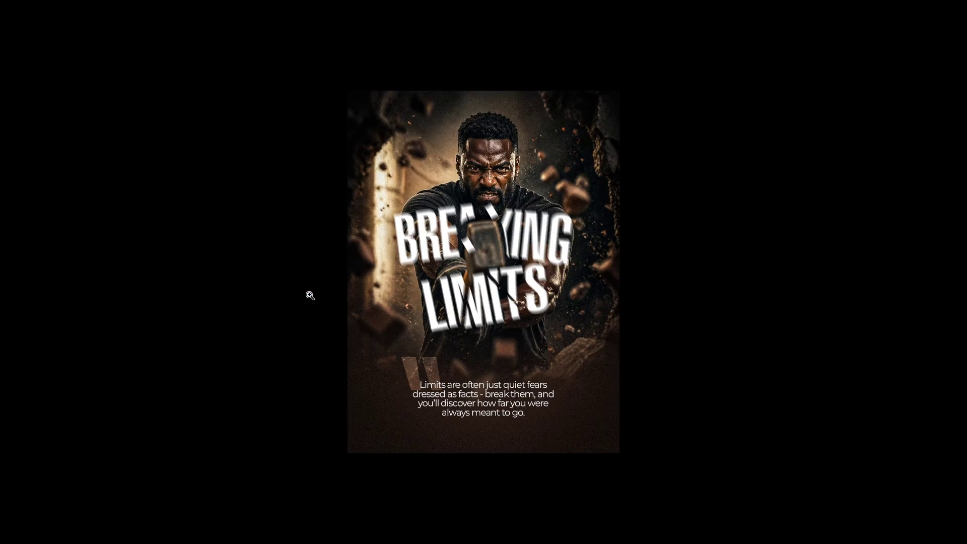